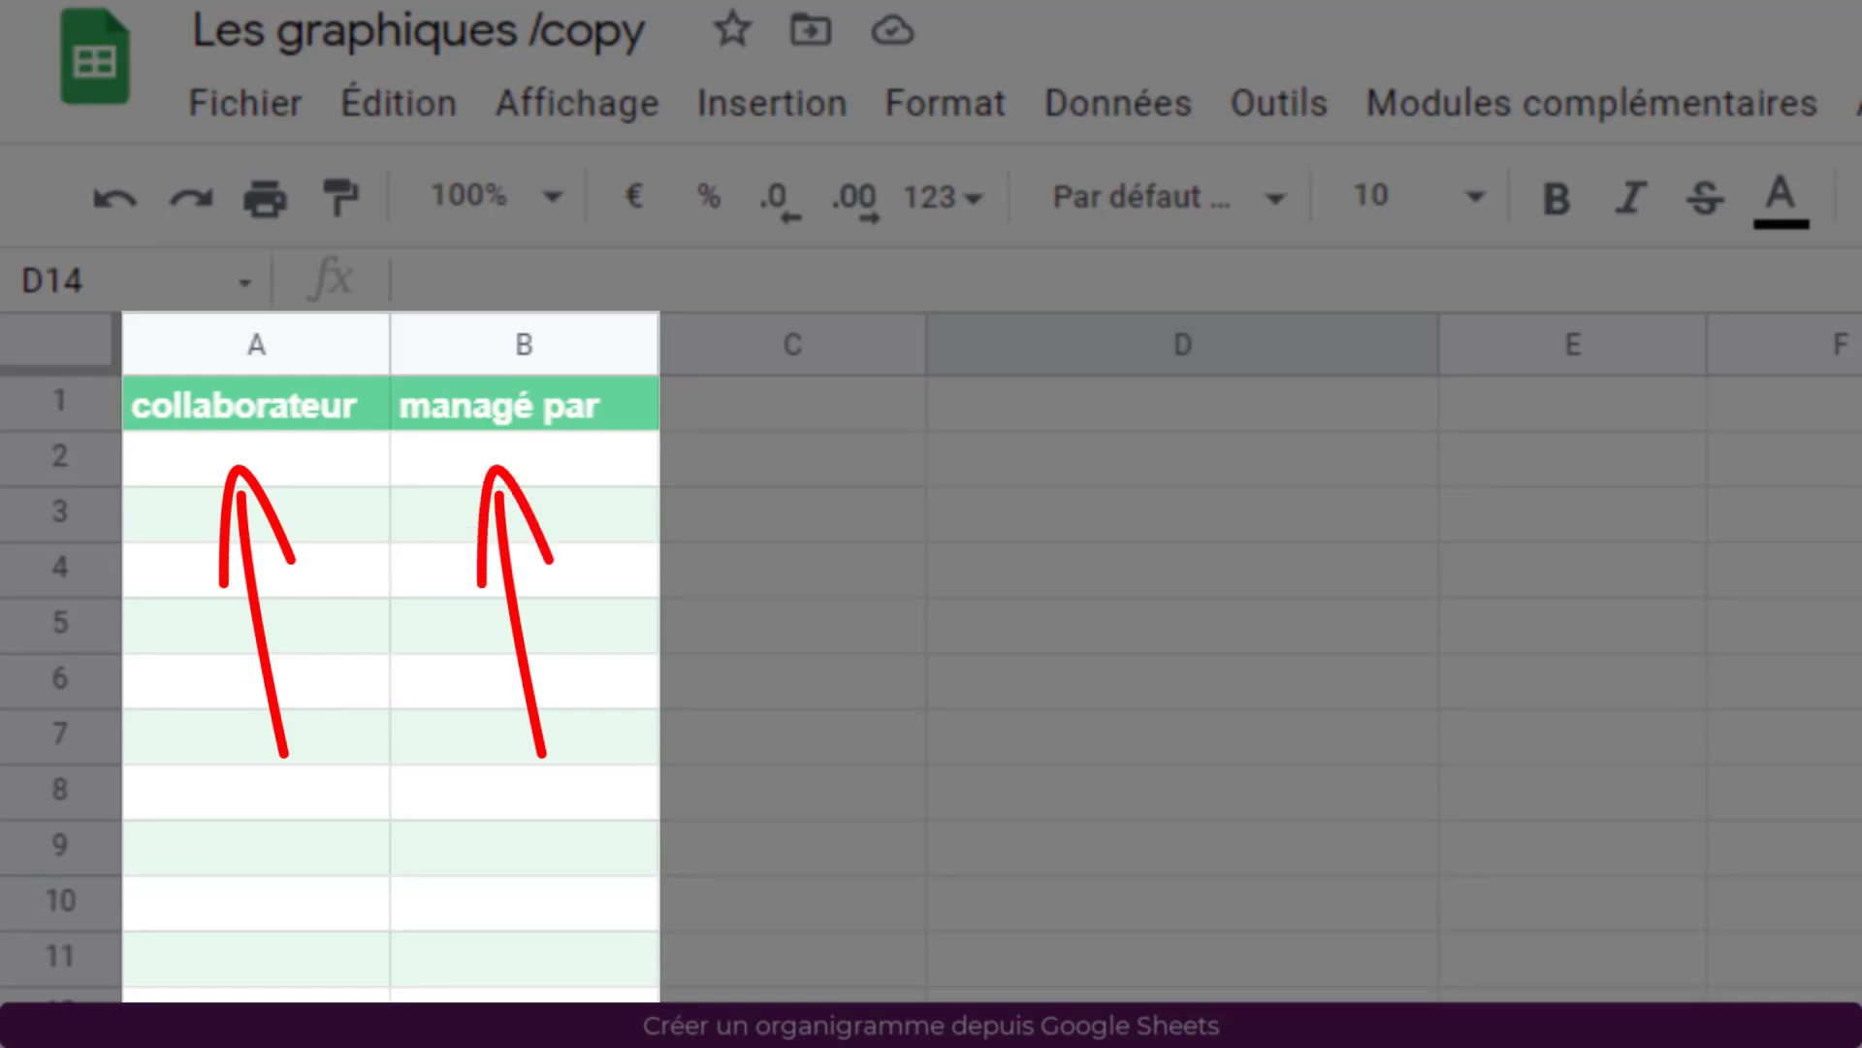
Enter Mario as the manager in cell B2 and fill it down through B4
{"action": "left_click", "coordinate": [505, 460]}
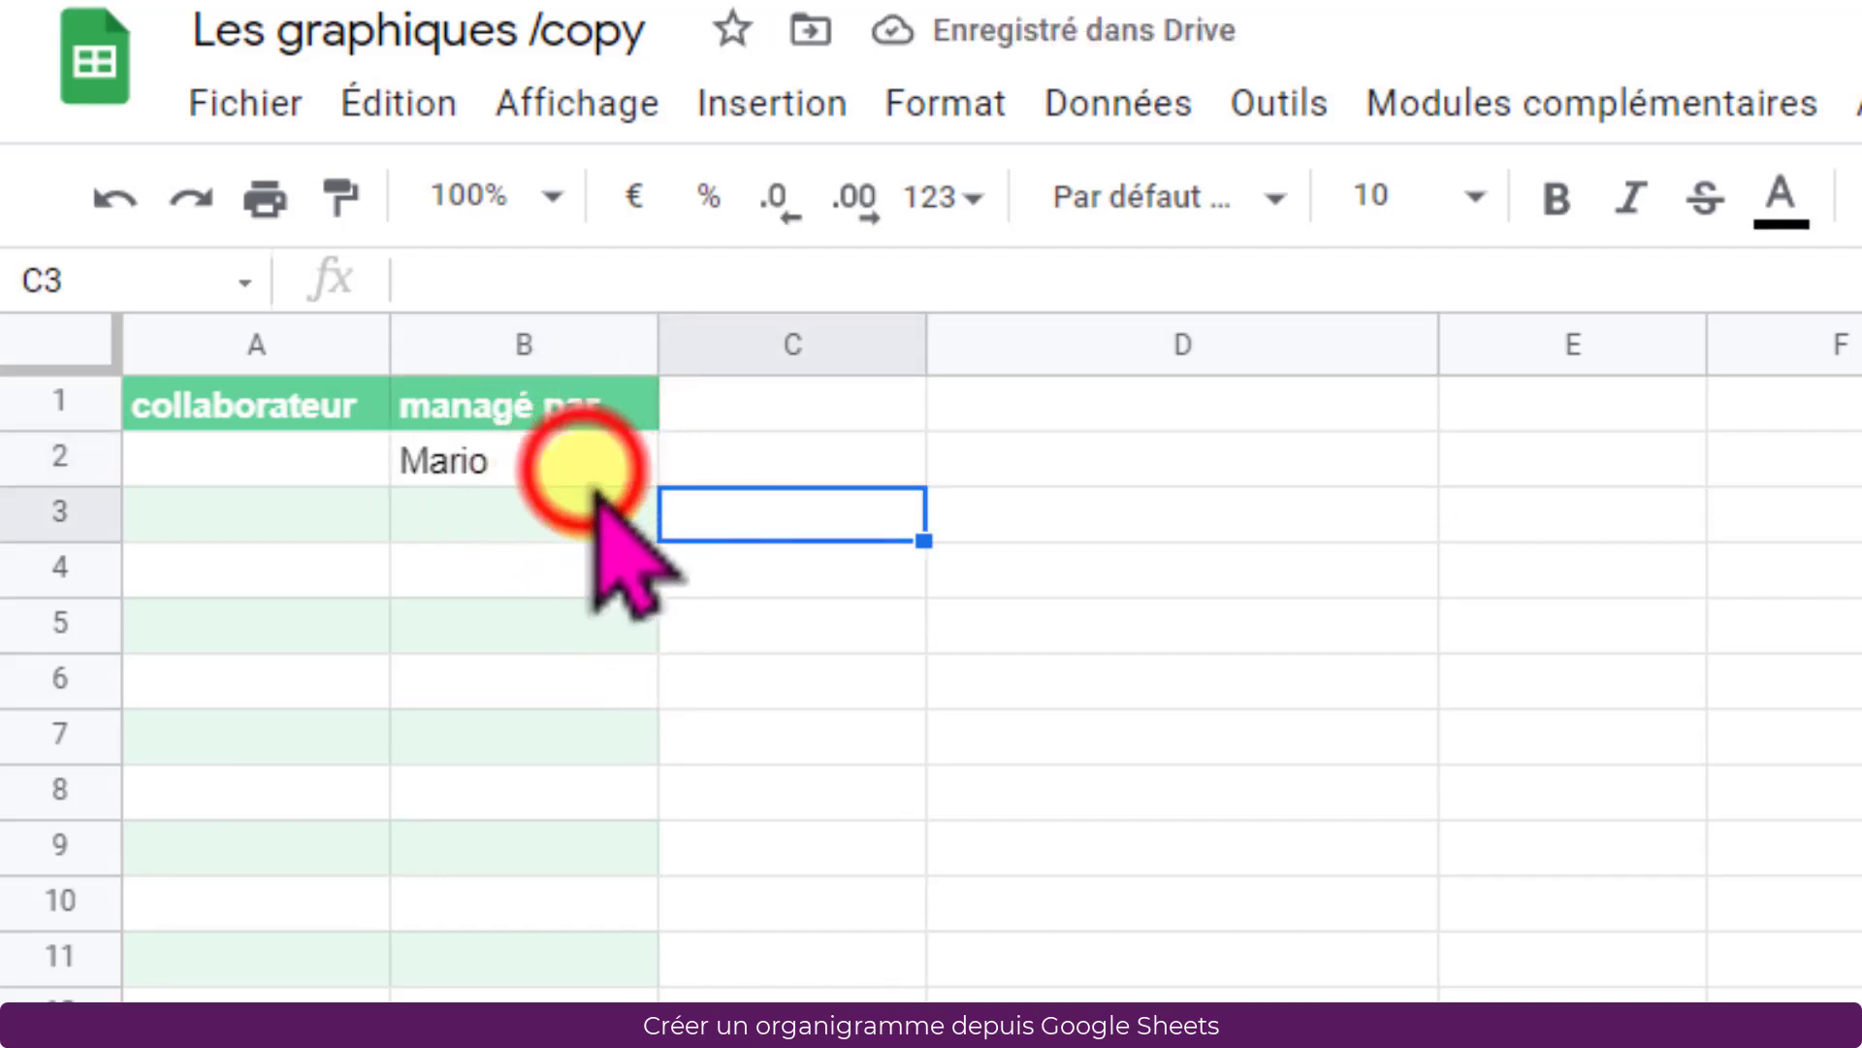
{"action": "left_click", "coordinate": [621, 461]}
{"action": "left_click_drag", "start_coordinate": [646, 482], "coordinate": [776, 590]}
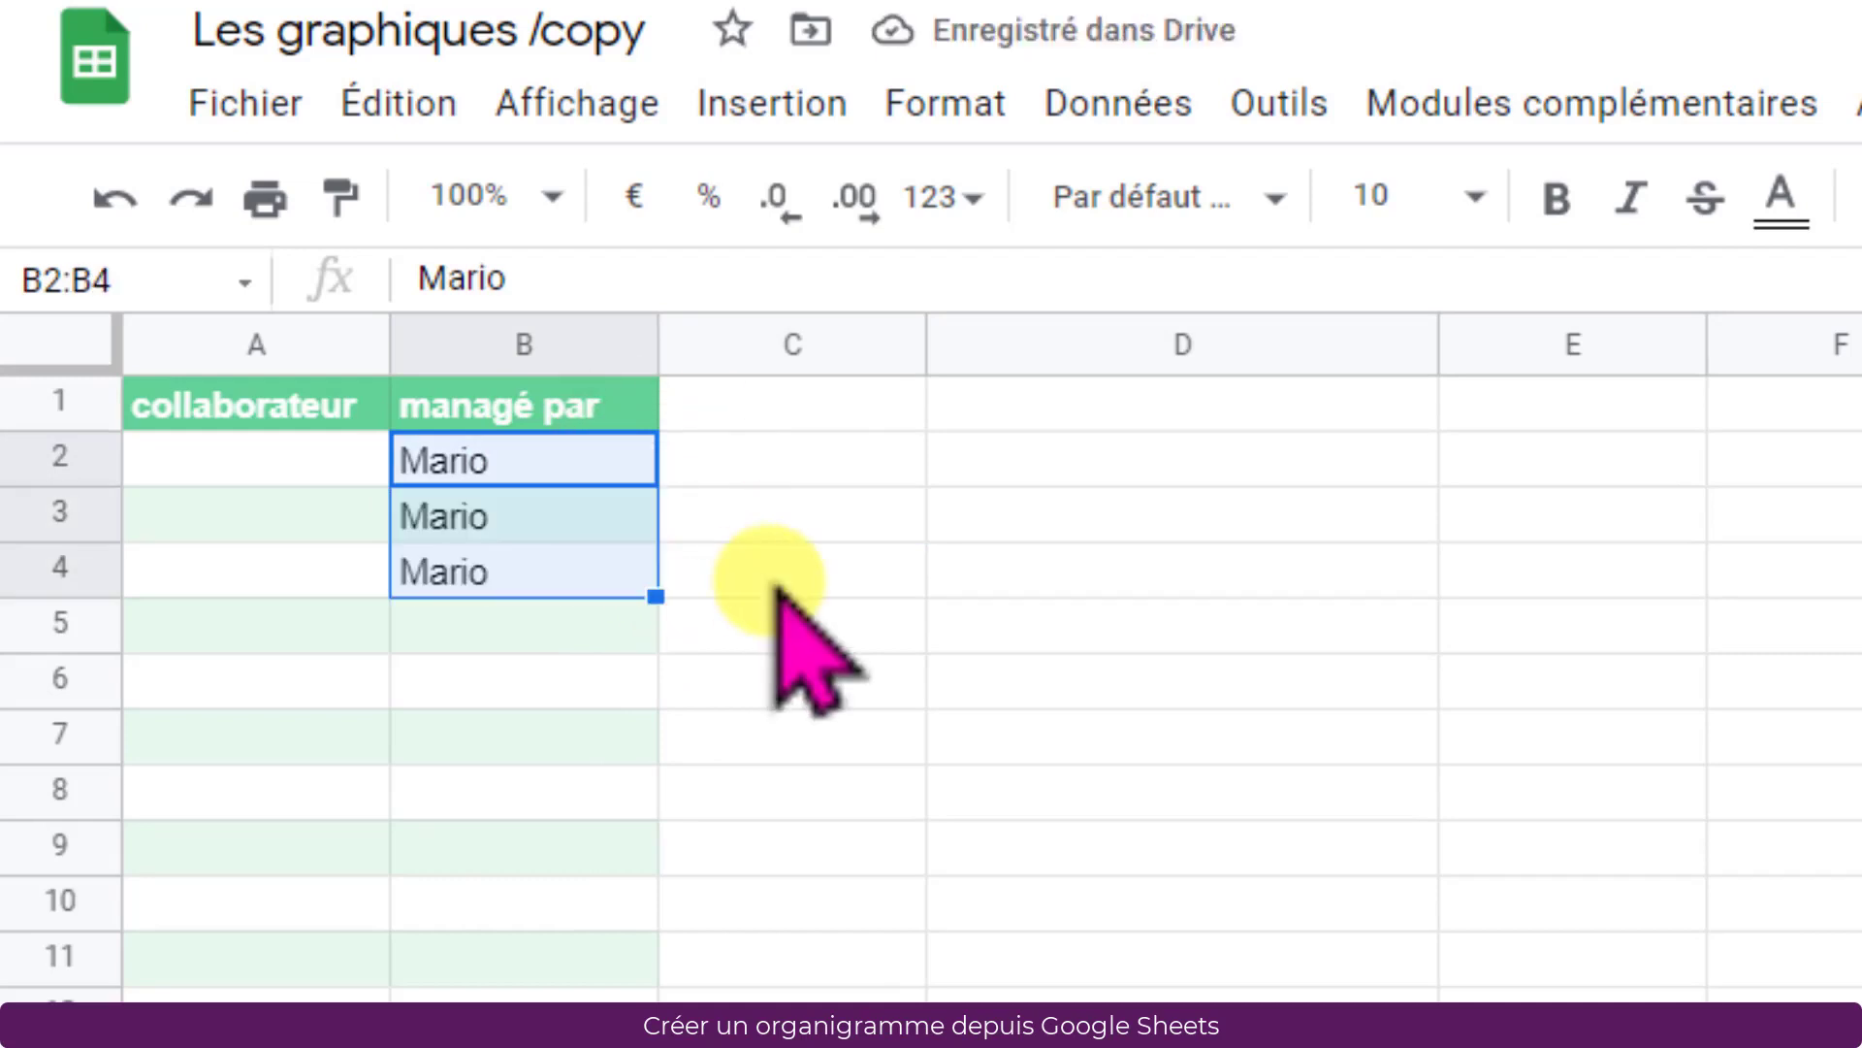
Enter Luigi, Harmonie and Wario as collaborators in cells A2 to A4
{"action": "left_click", "coordinate": [199, 464]}
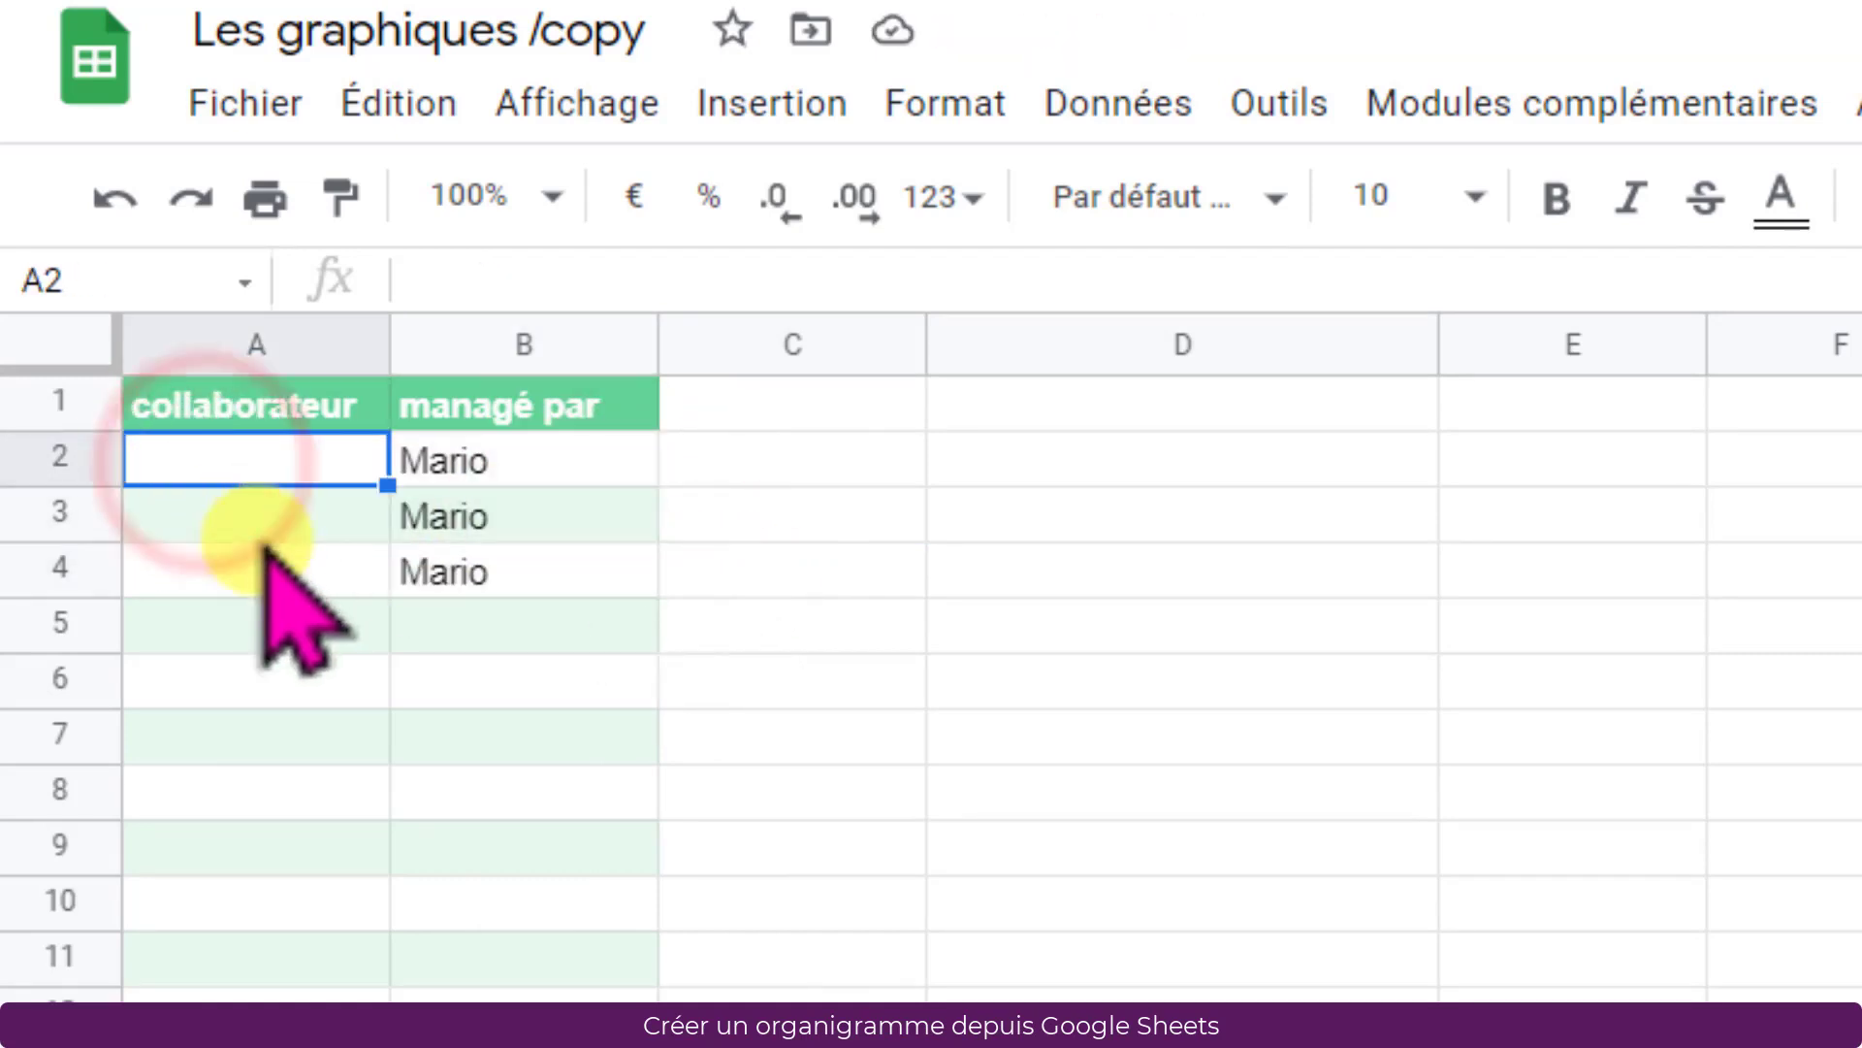
{"action": "type", "text": "Luigi"}
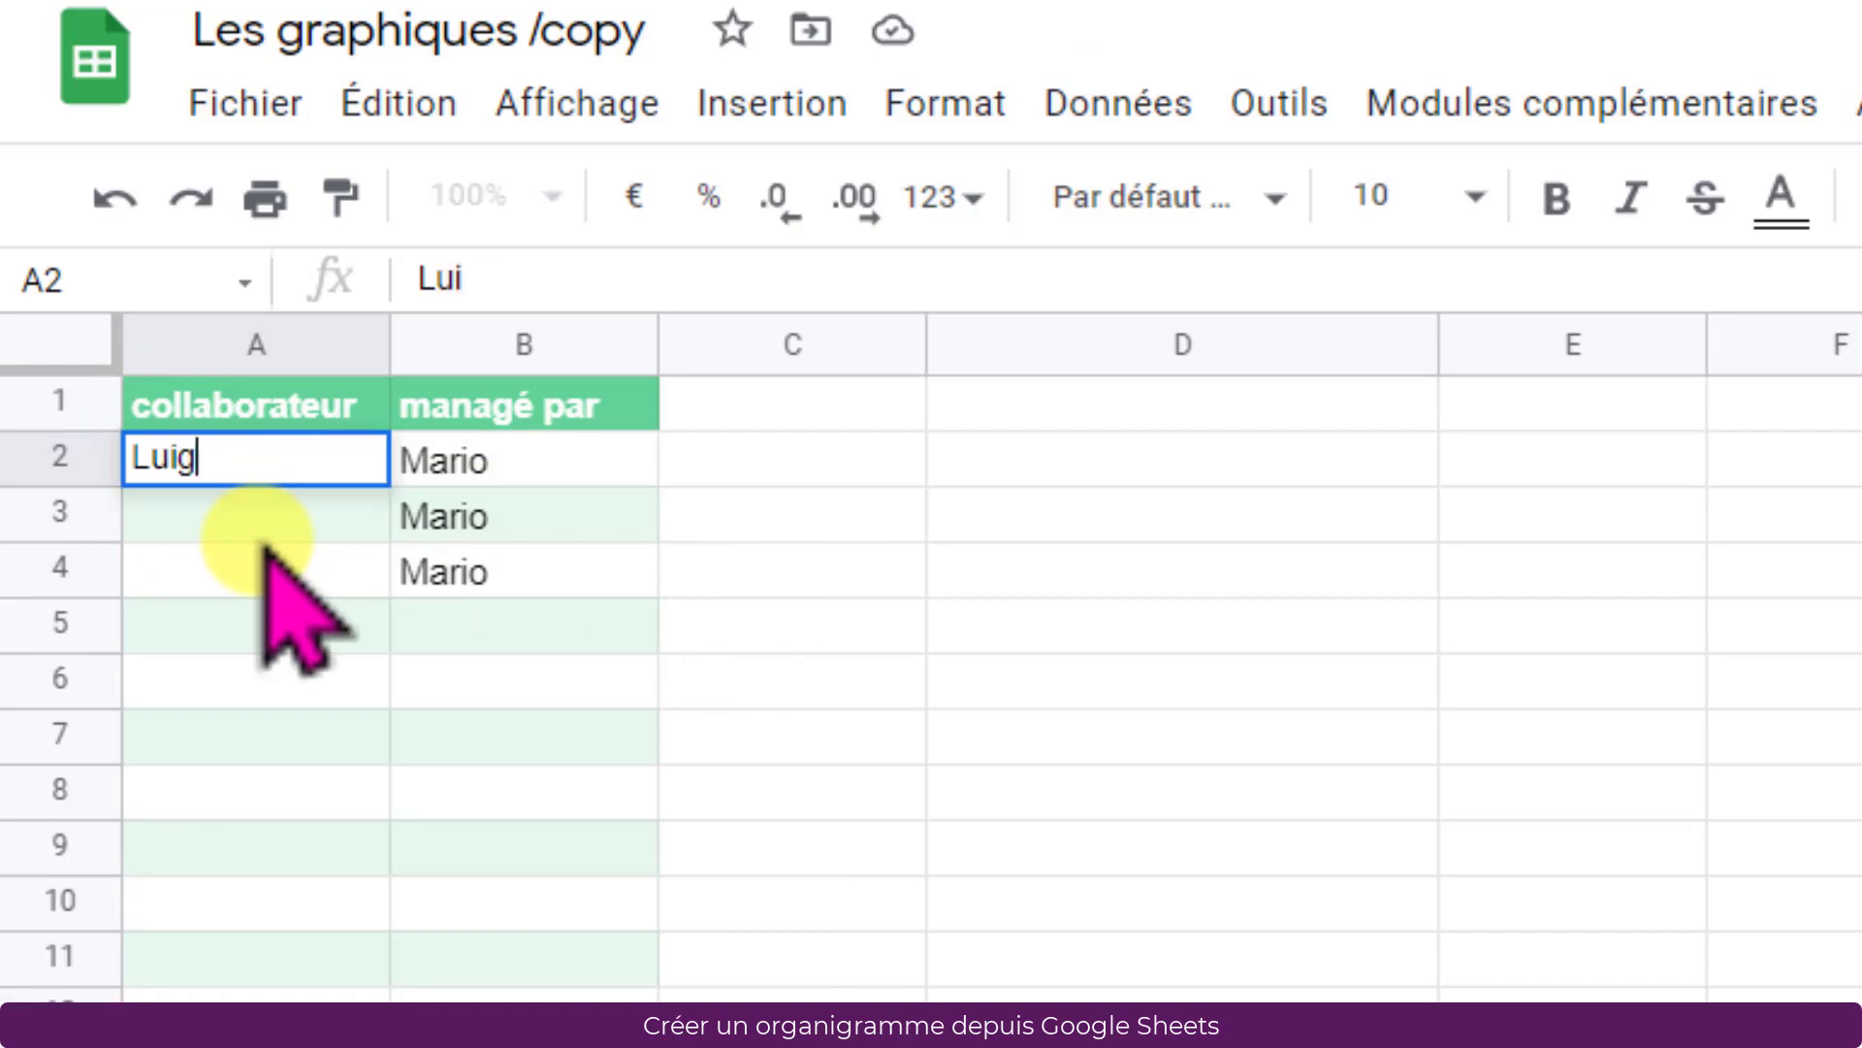
{"action": "key", "text": "Return"}
{"action": "type", "text": "Harmonie"}
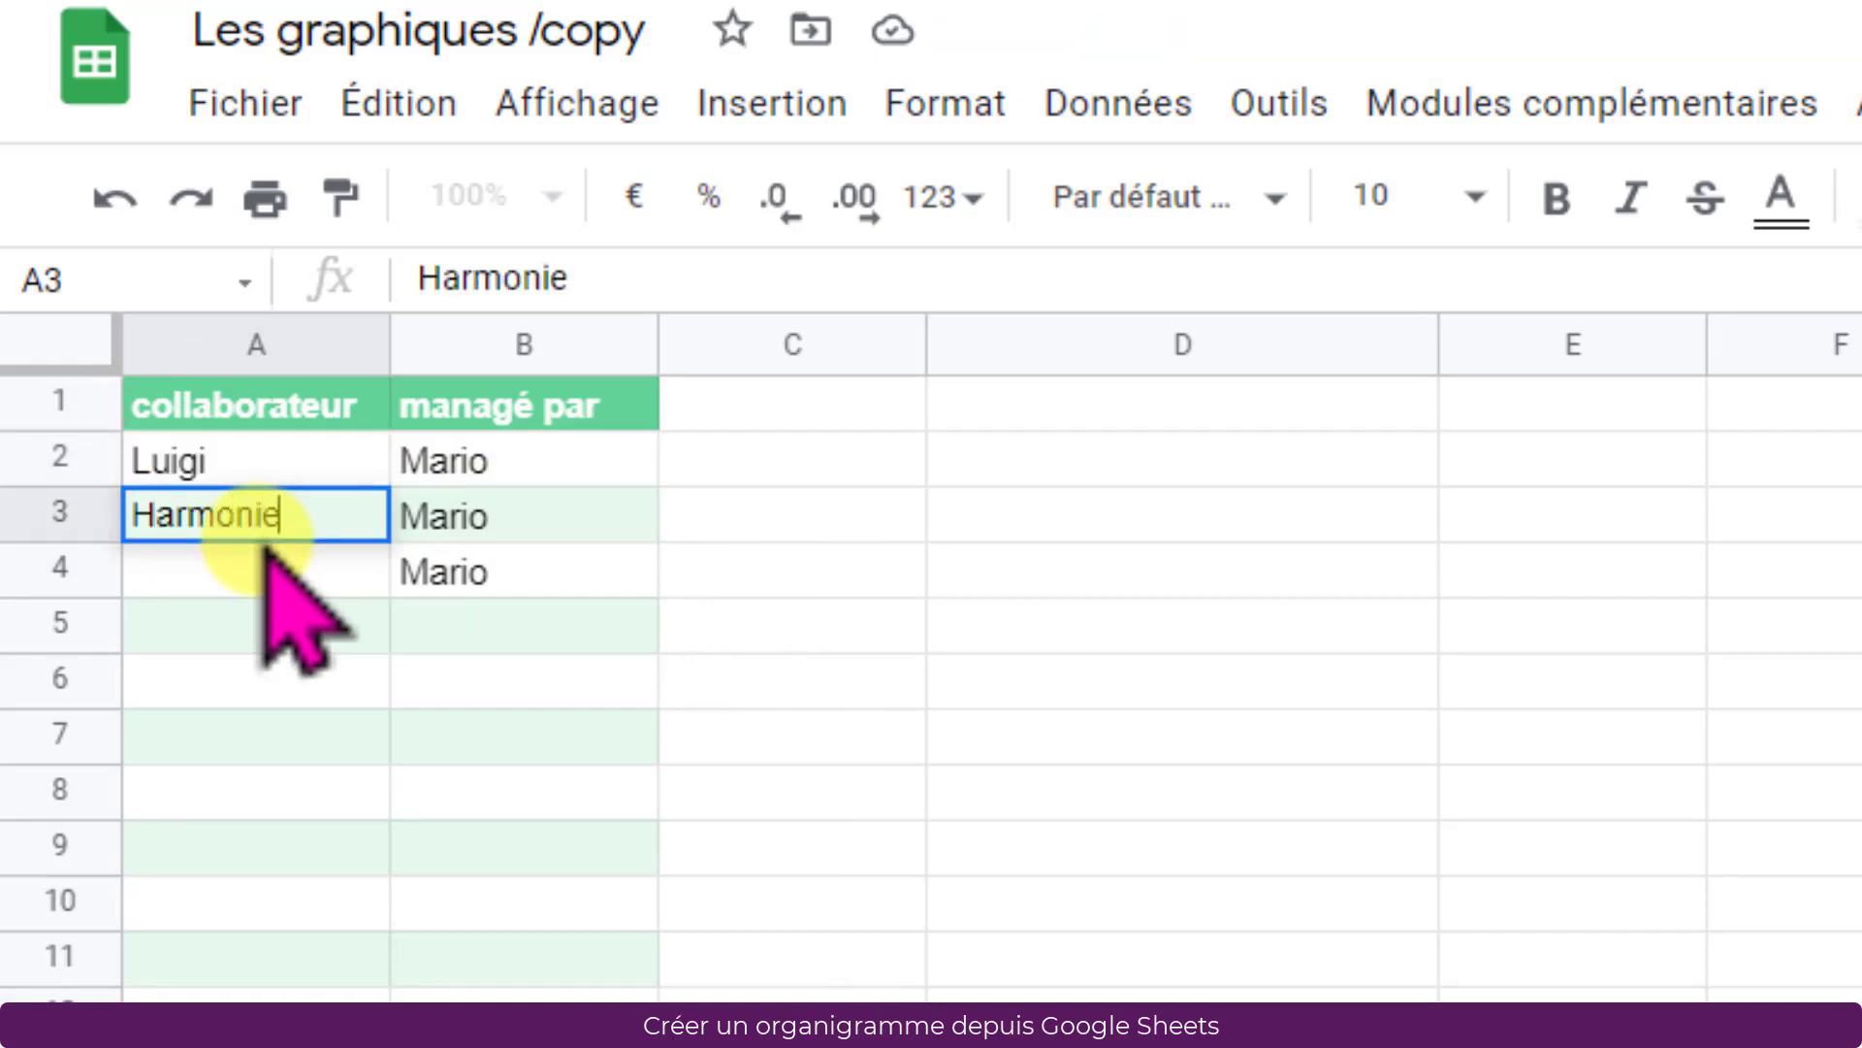
{"action": "key", "text": "Return"}
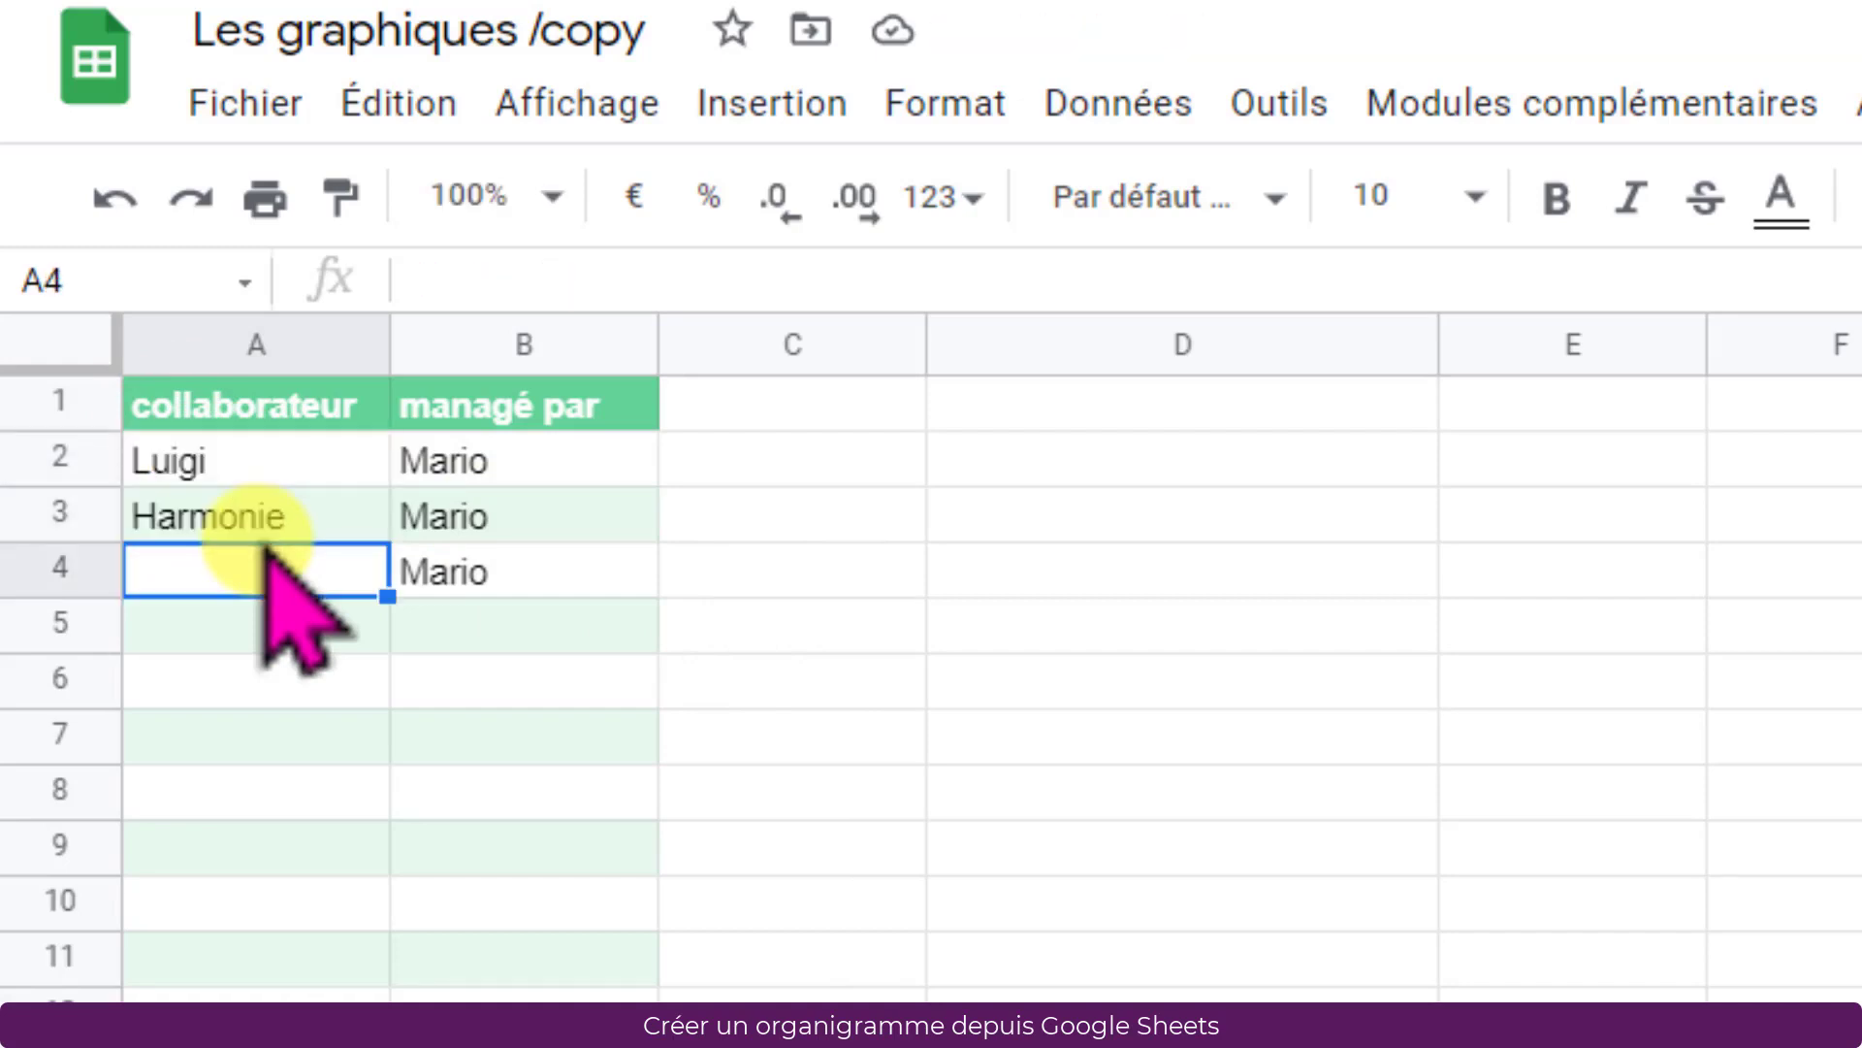
{"action": "type", "text": "Wario"}
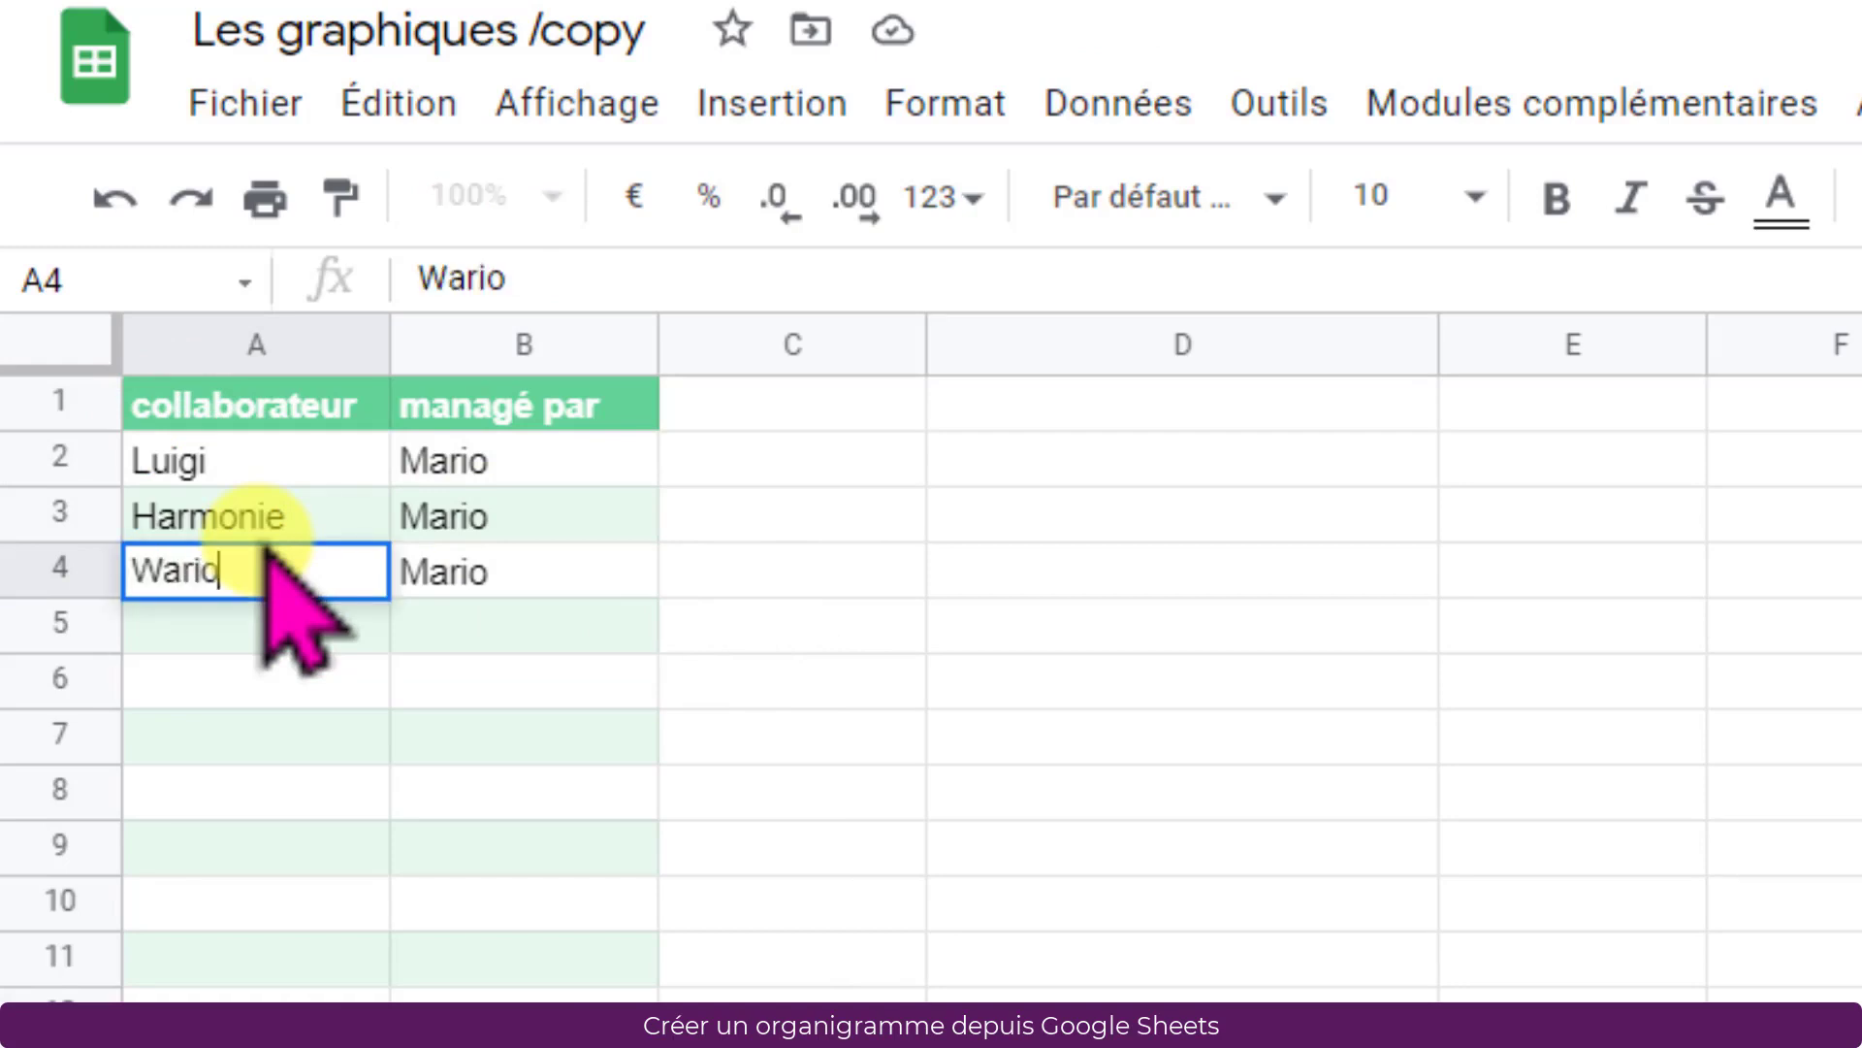
{"action": "key", "text": "Return"}
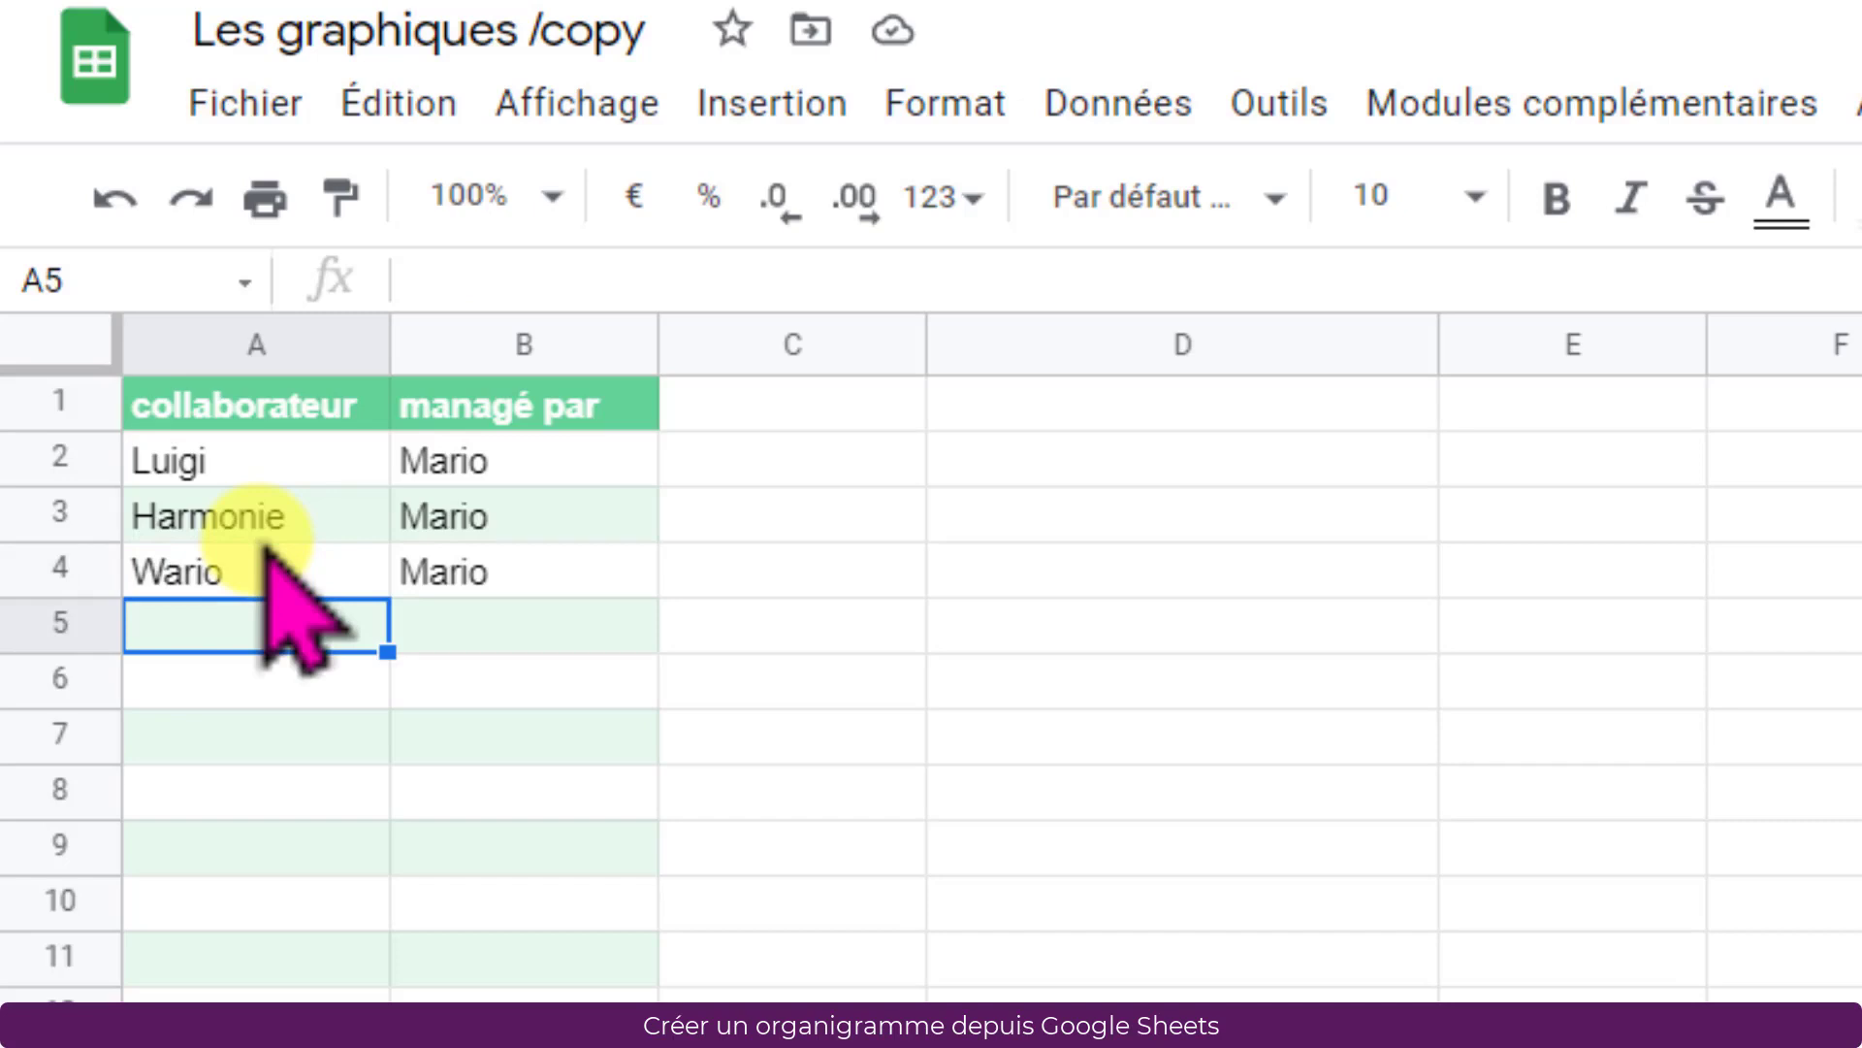
Insert a chart based on columns A and B
{"action": "mouse_move", "coordinate": [236, 342]}
{"action": "left_mouse_down"}
{"action": "mouse_move", "coordinate": [237, 320]}
{"action": "mouse_move", "coordinate": [498, 324]}
{"action": "left_mouse_up"}
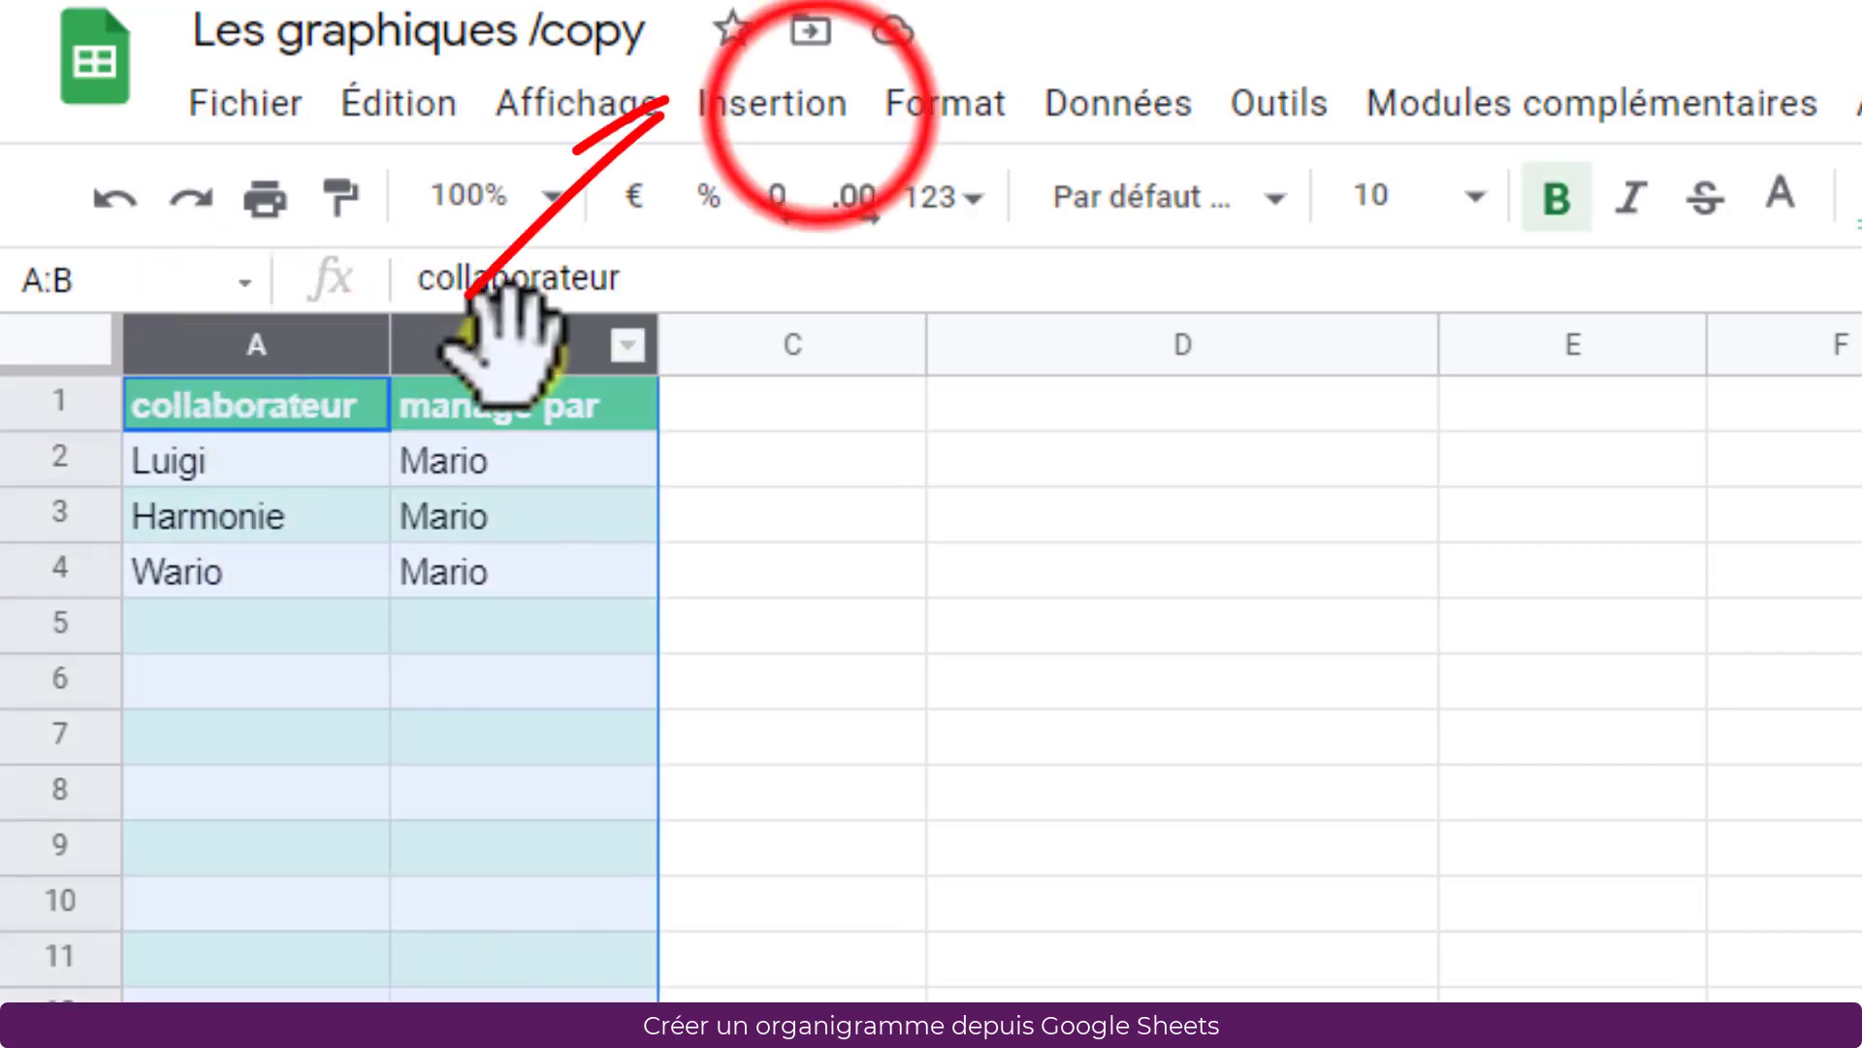
{"action": "left_click", "coordinate": [817, 107]}
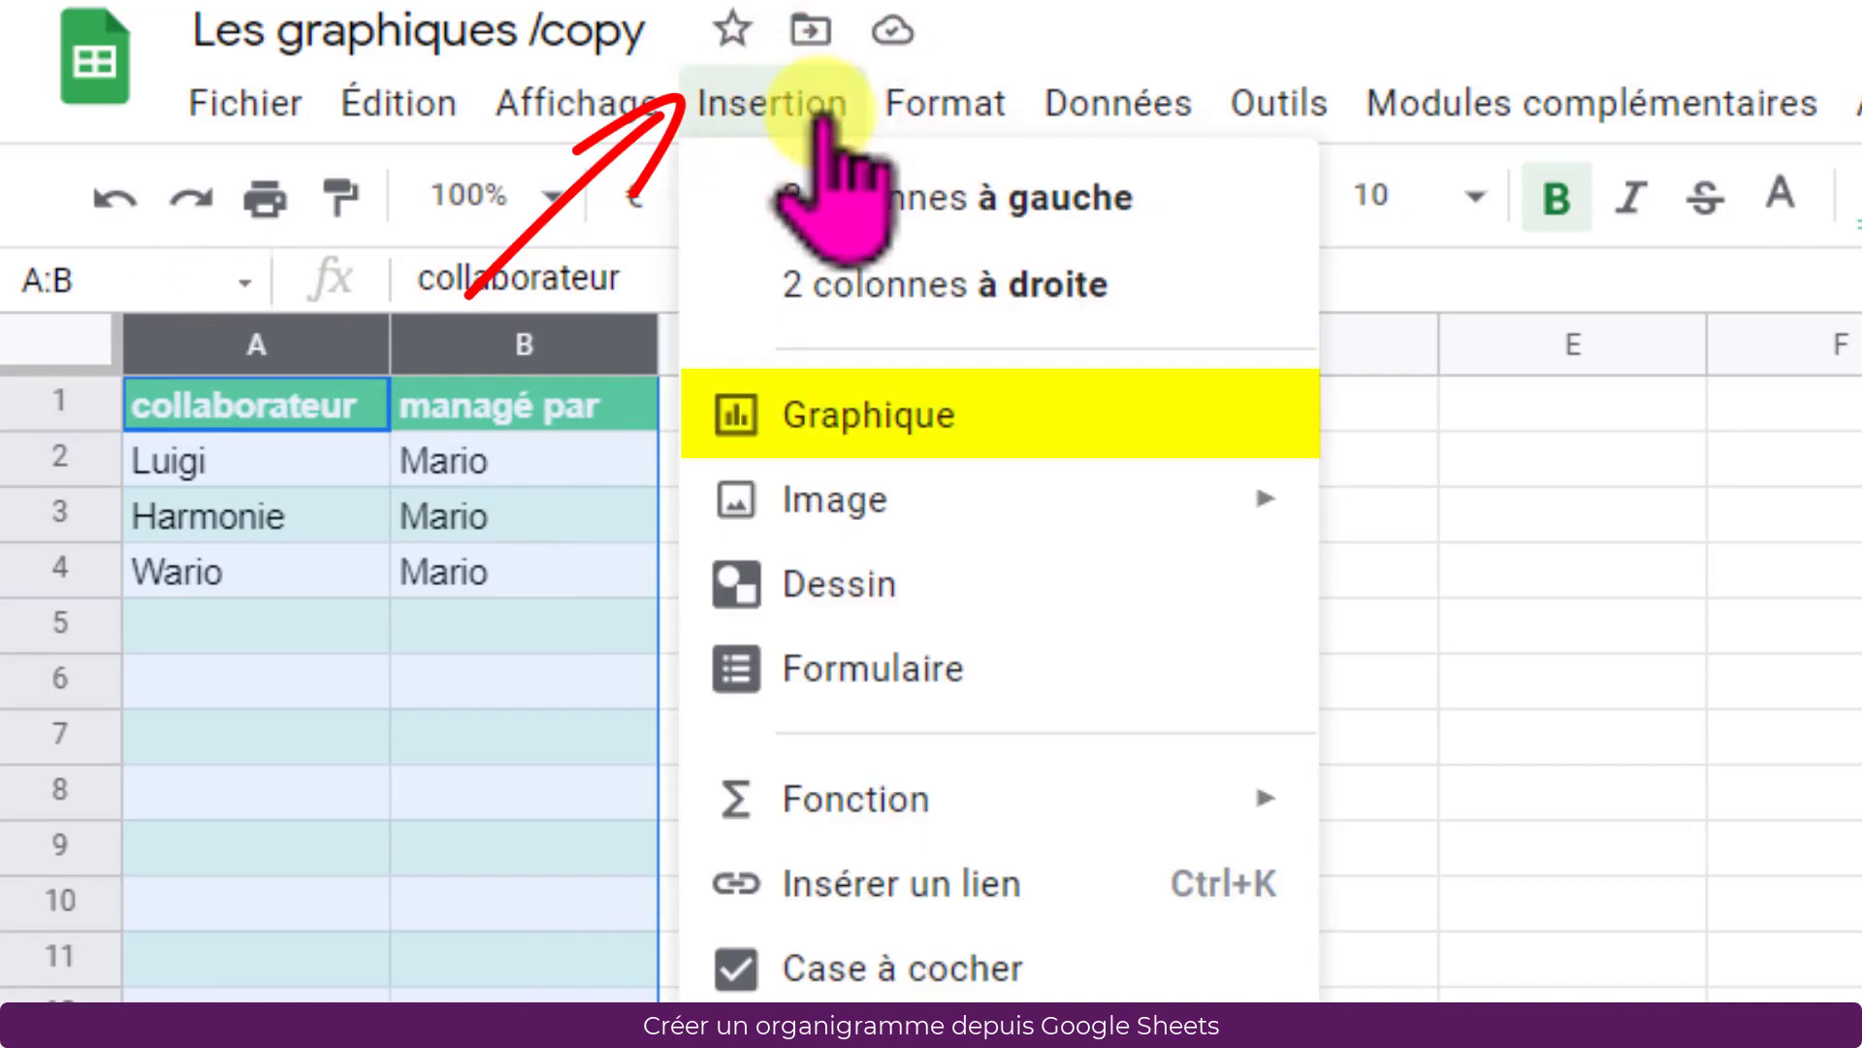
{"action": "left_click", "coordinate": [809, 413]}
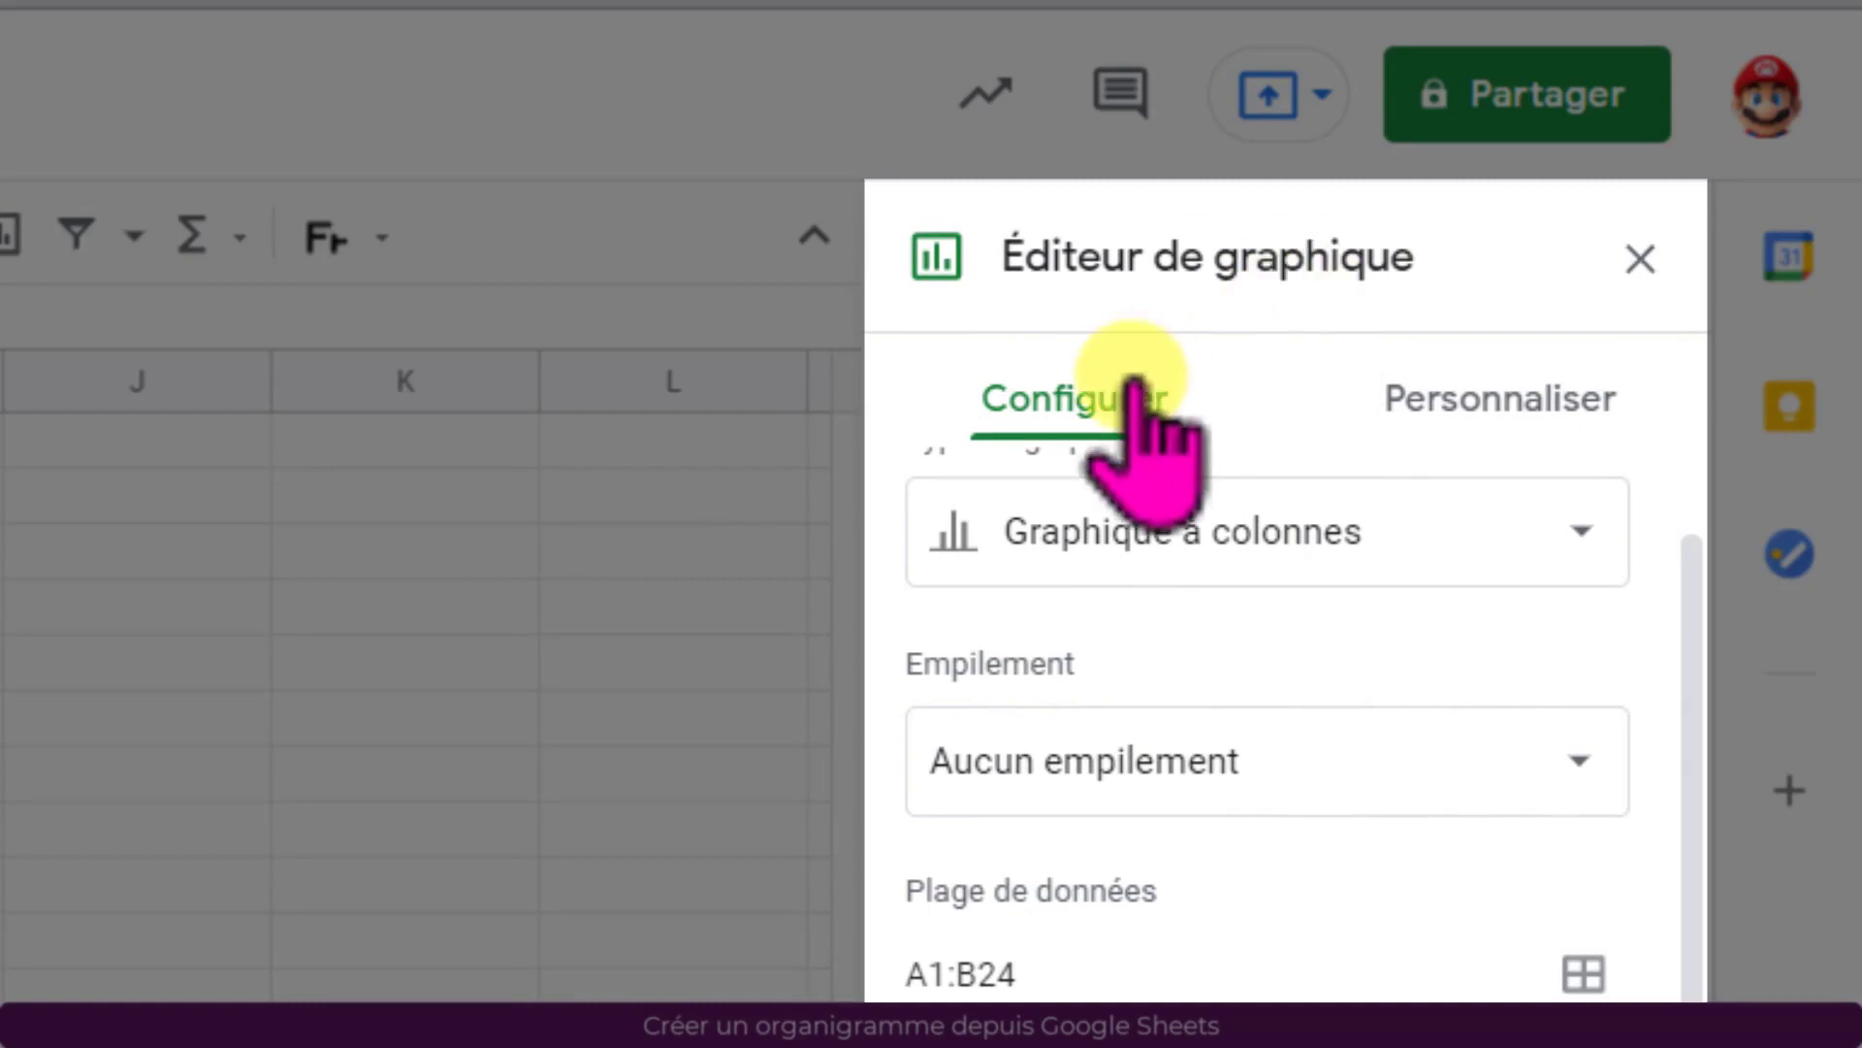
Change the chart type to Organigramme and use row 1 as the headers
{"action": "scroll", "coordinate": [1164, 417], "scroll_direction": "up", "scroll_amount": 1}
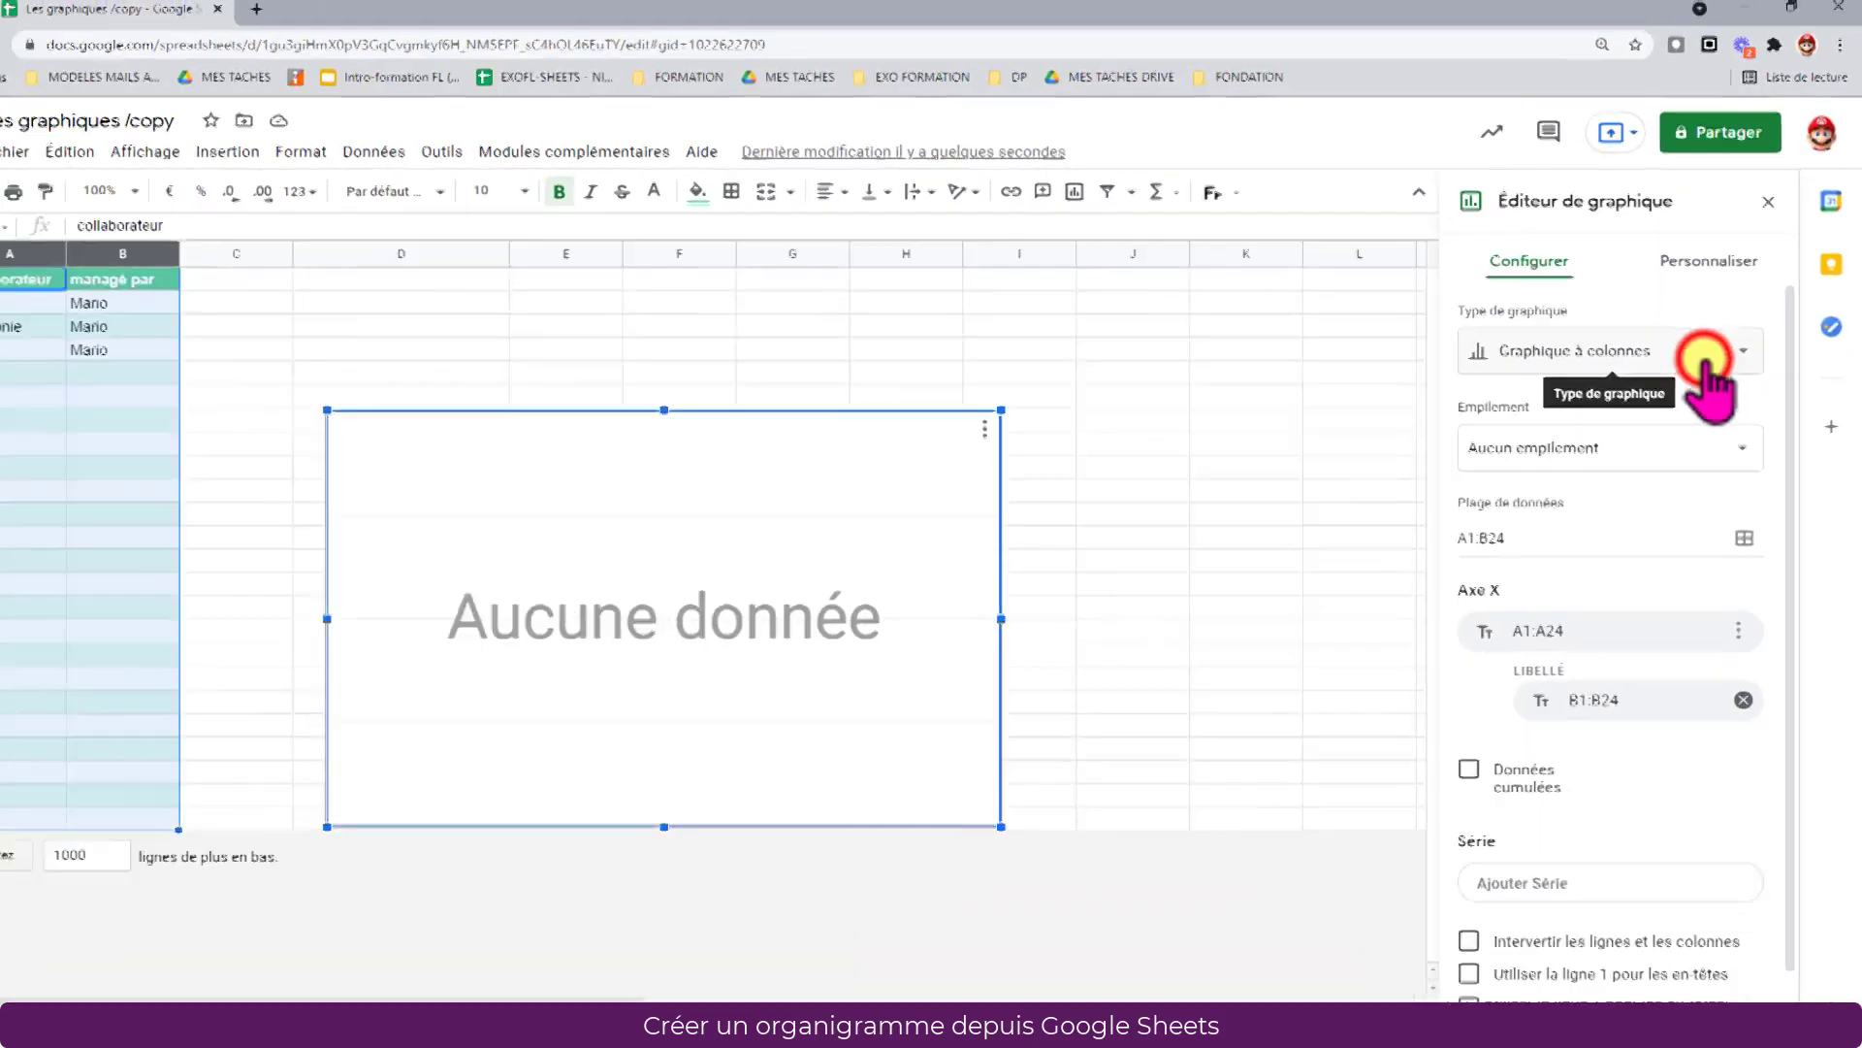
{"action": "left_click", "coordinate": [1487, 636]}
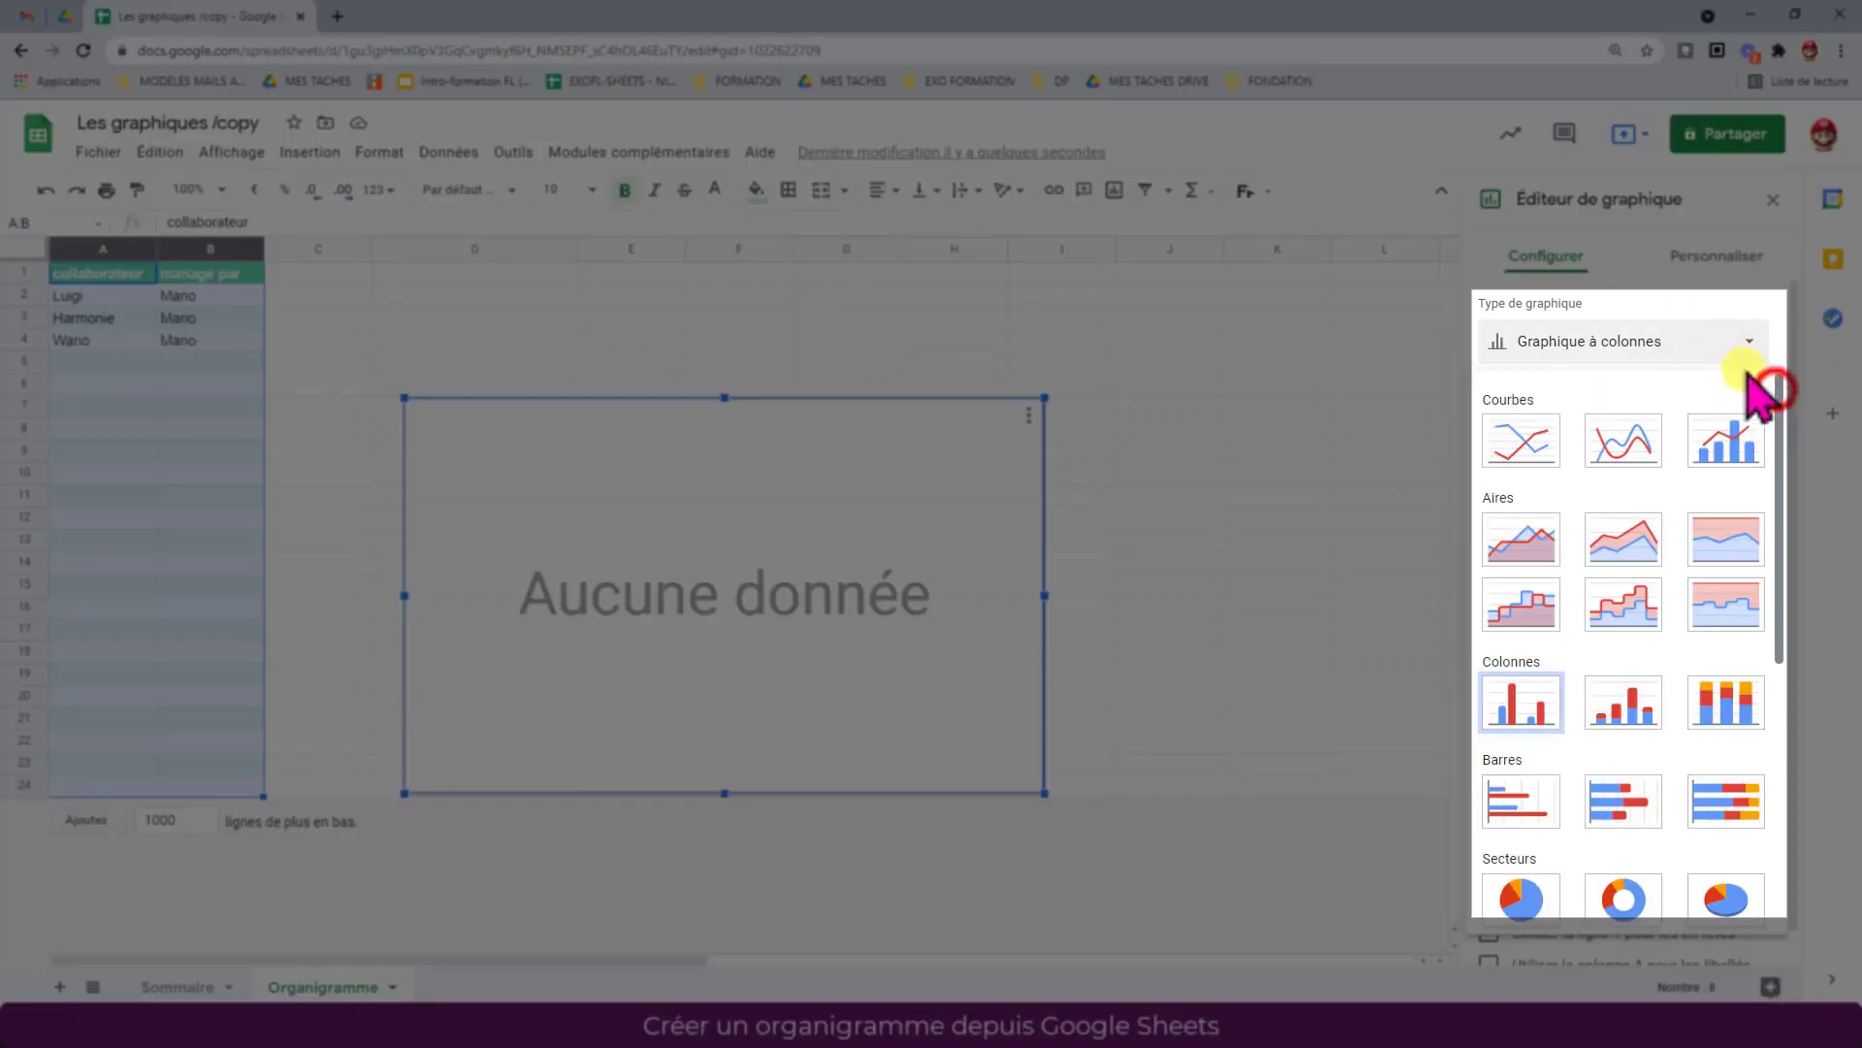
{"action": "left_click_drag", "start_coordinate": [1780, 398], "coordinate": [1781, 679]}
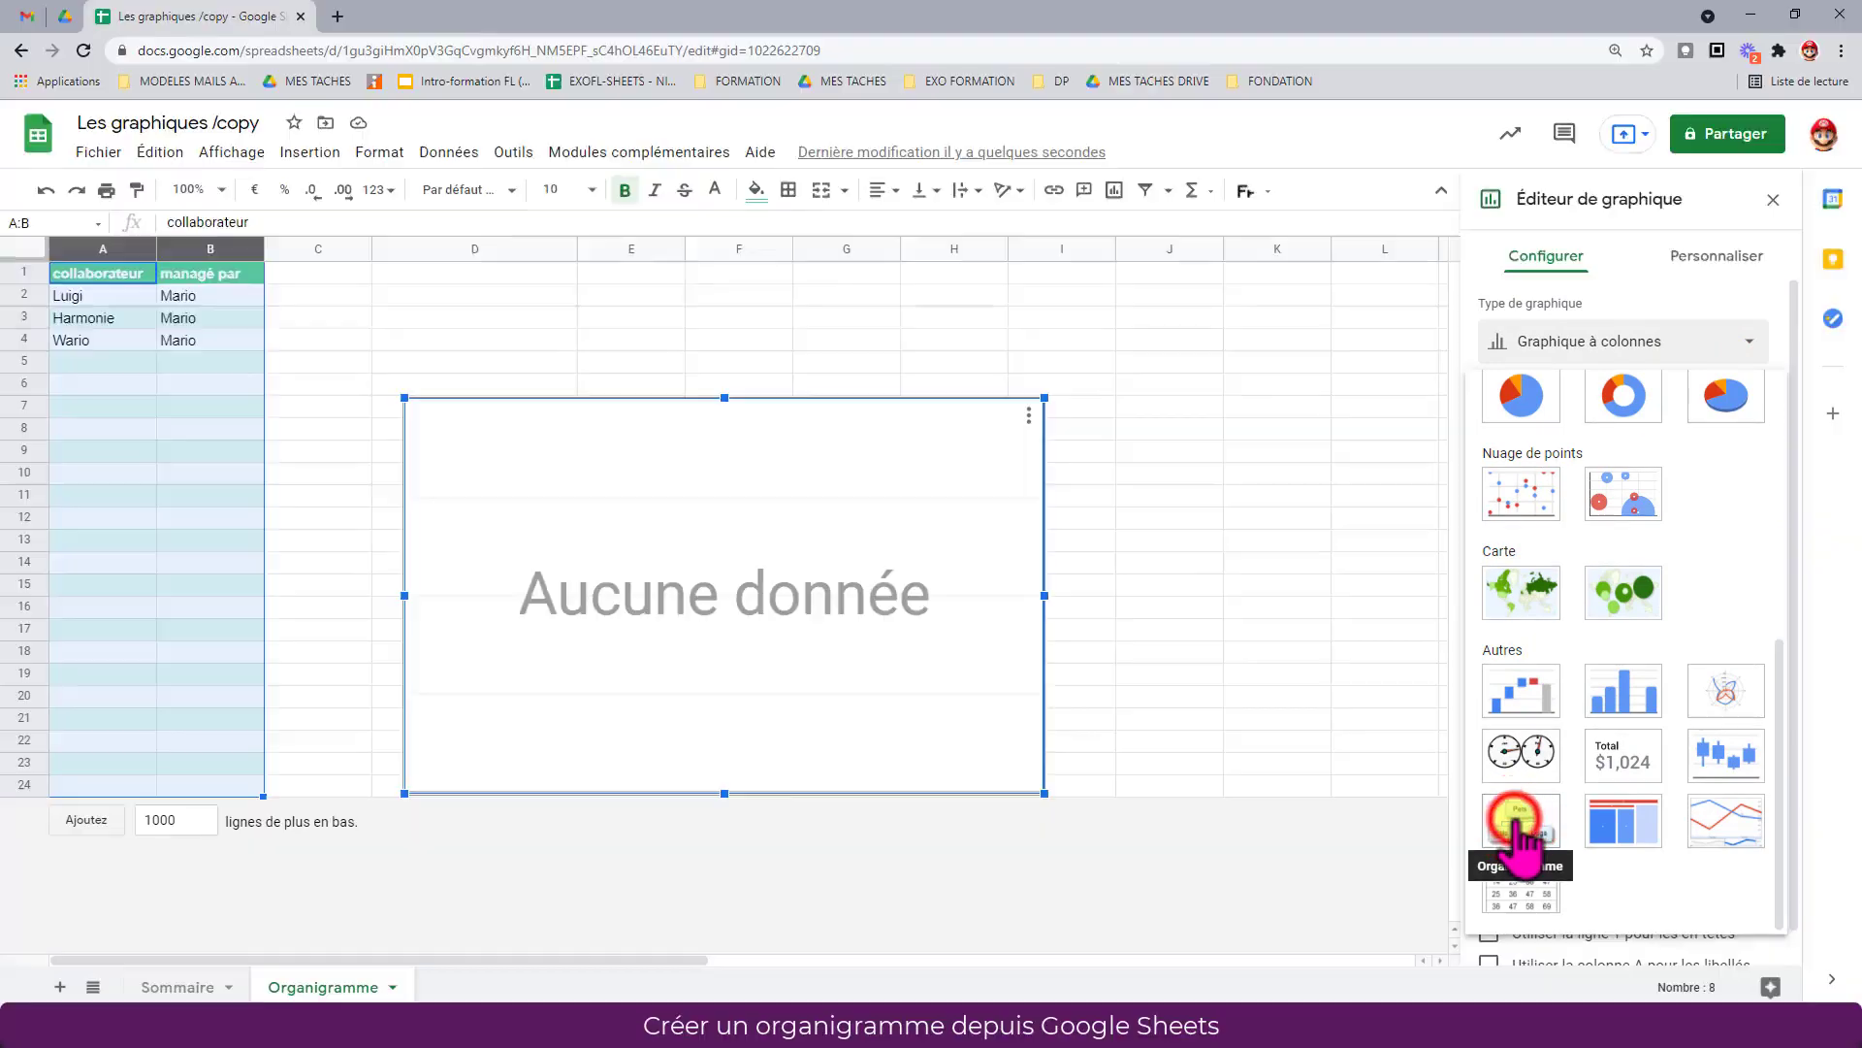
{"action": "left_click", "coordinate": [1519, 823]}
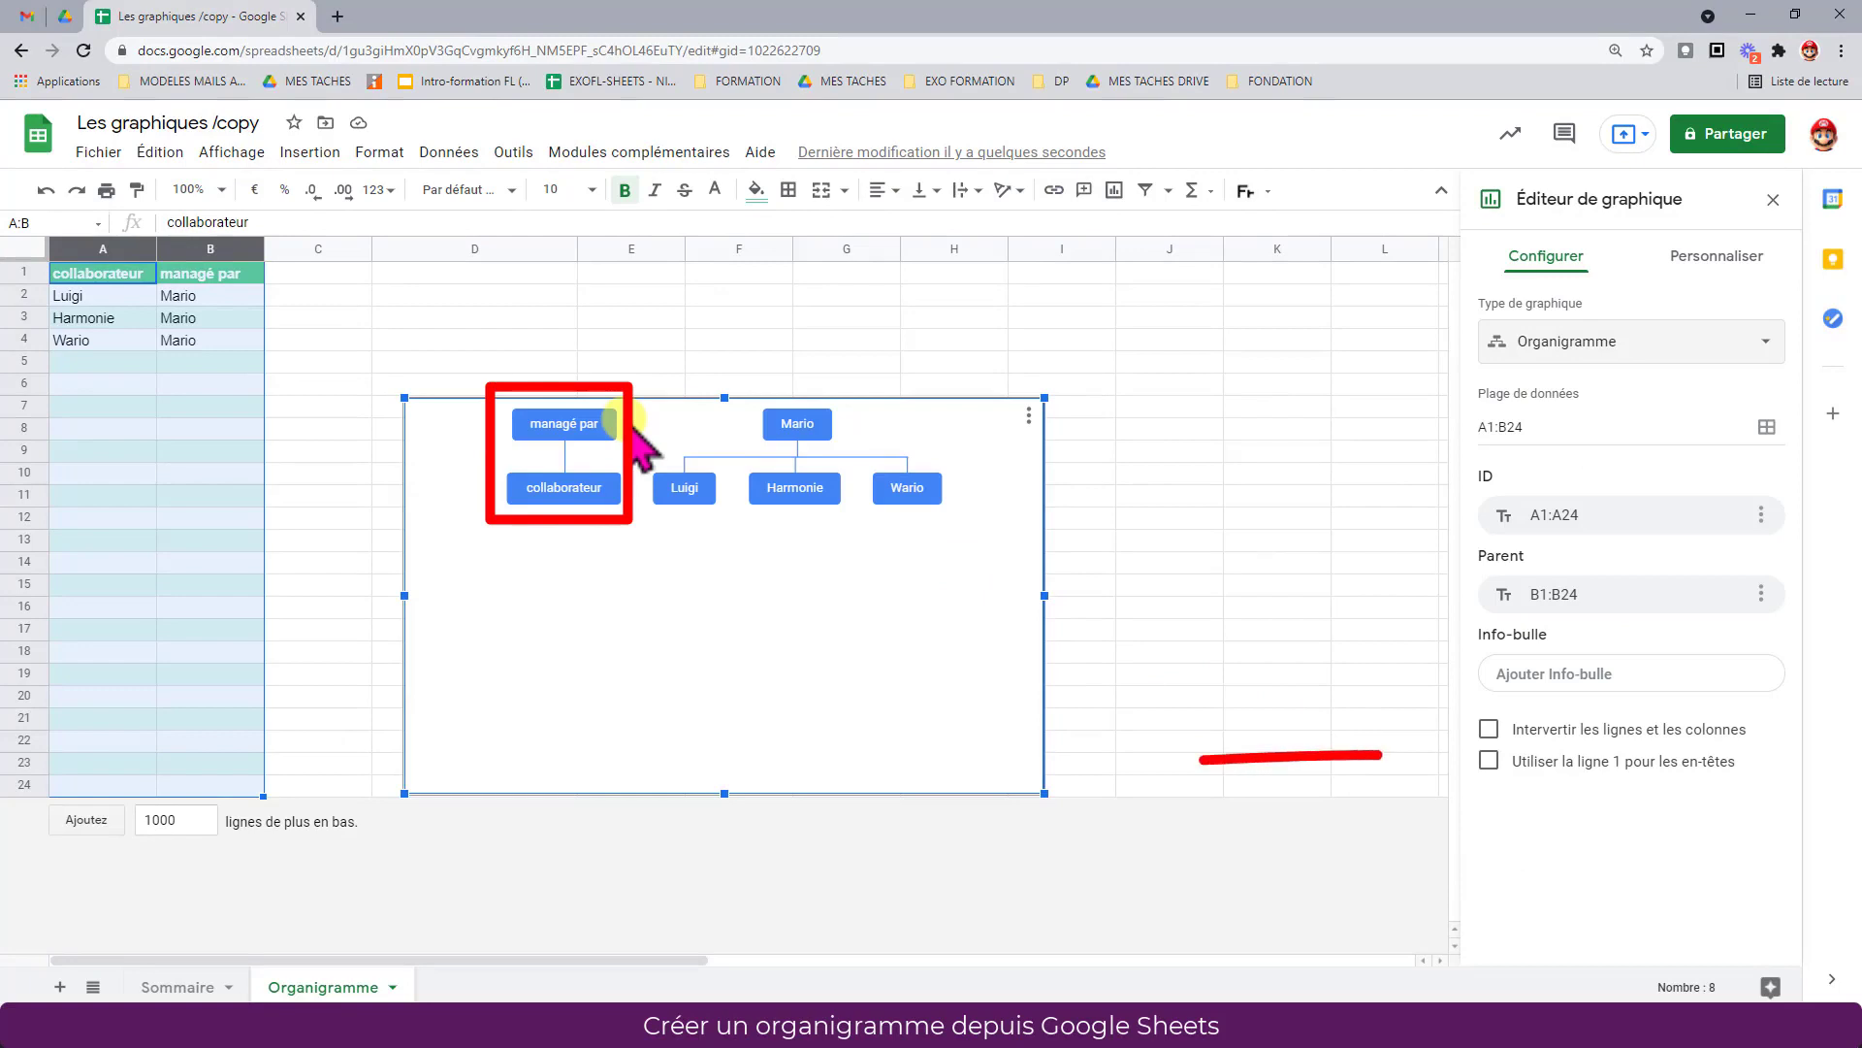
{"action": "left_click", "coordinate": [1489, 761]}
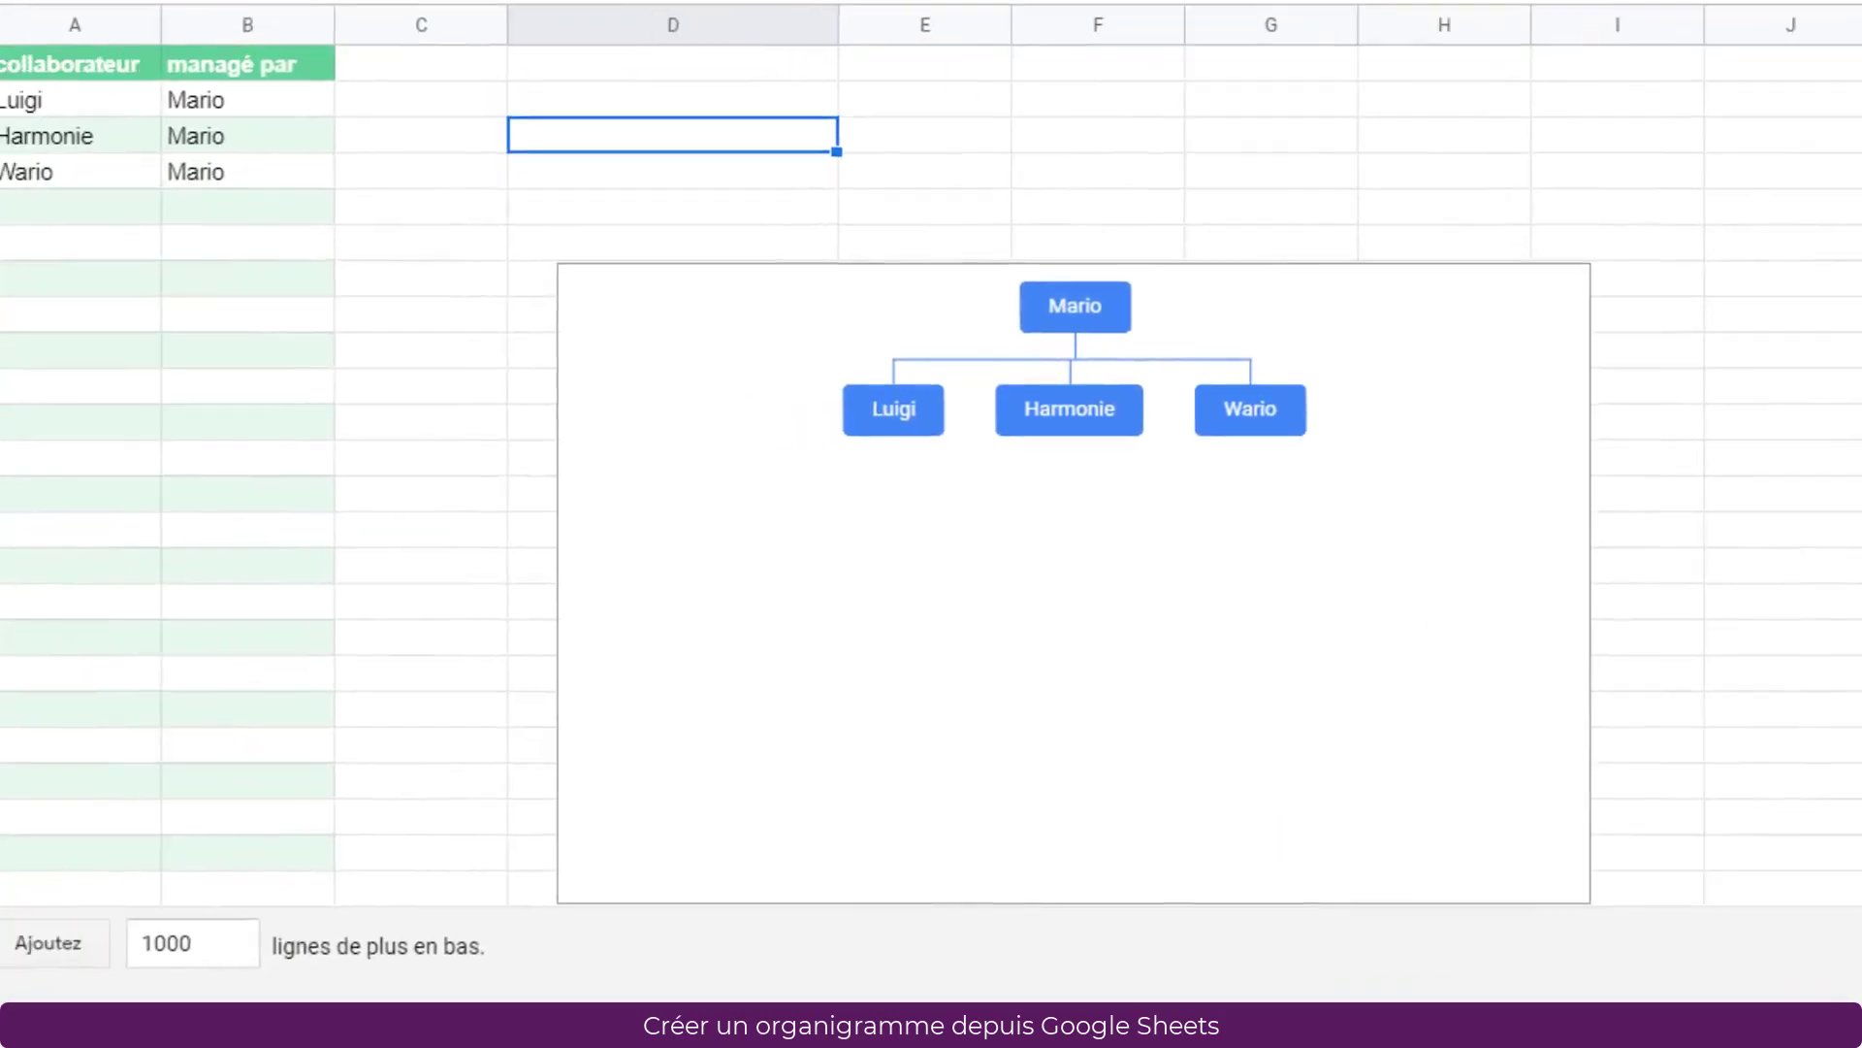
Copy Wario from A4 into the manager cells B5 and B6
{"action": "left_click", "coordinate": [158, 167]}
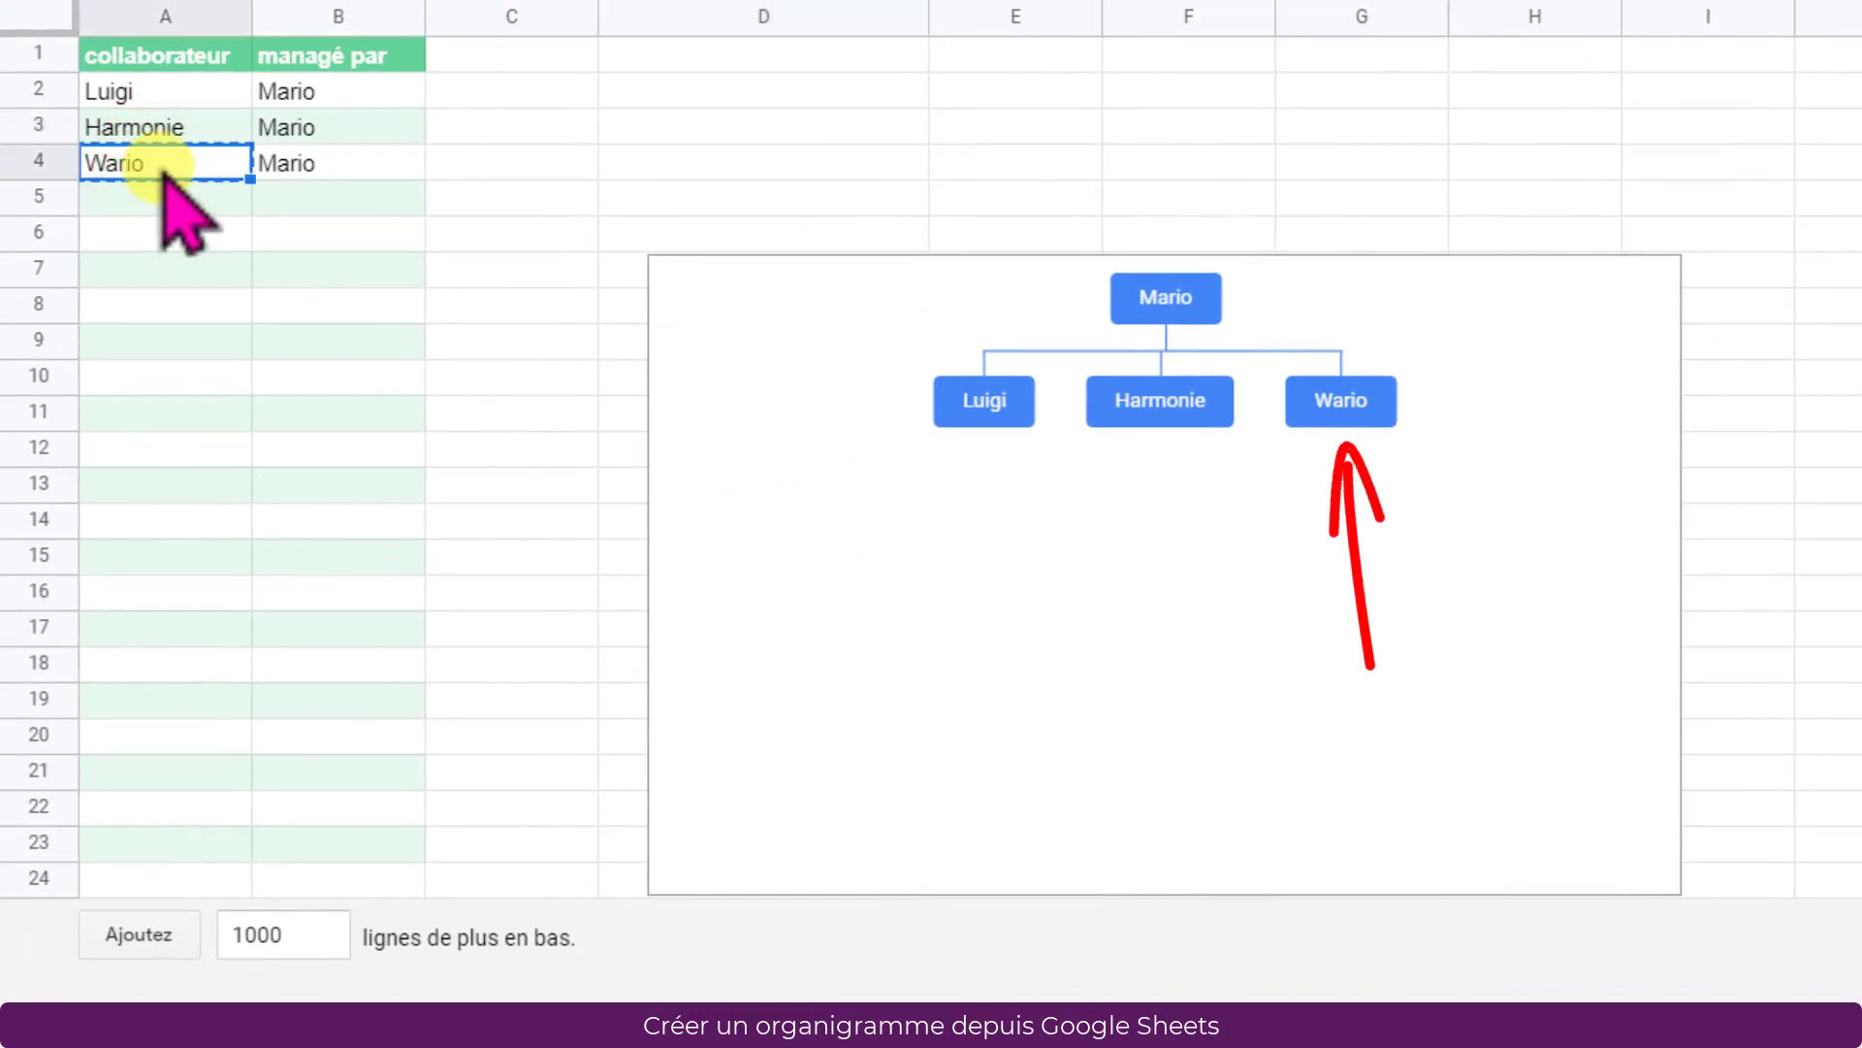
{"action": "left_click", "coordinate": [366, 202]}
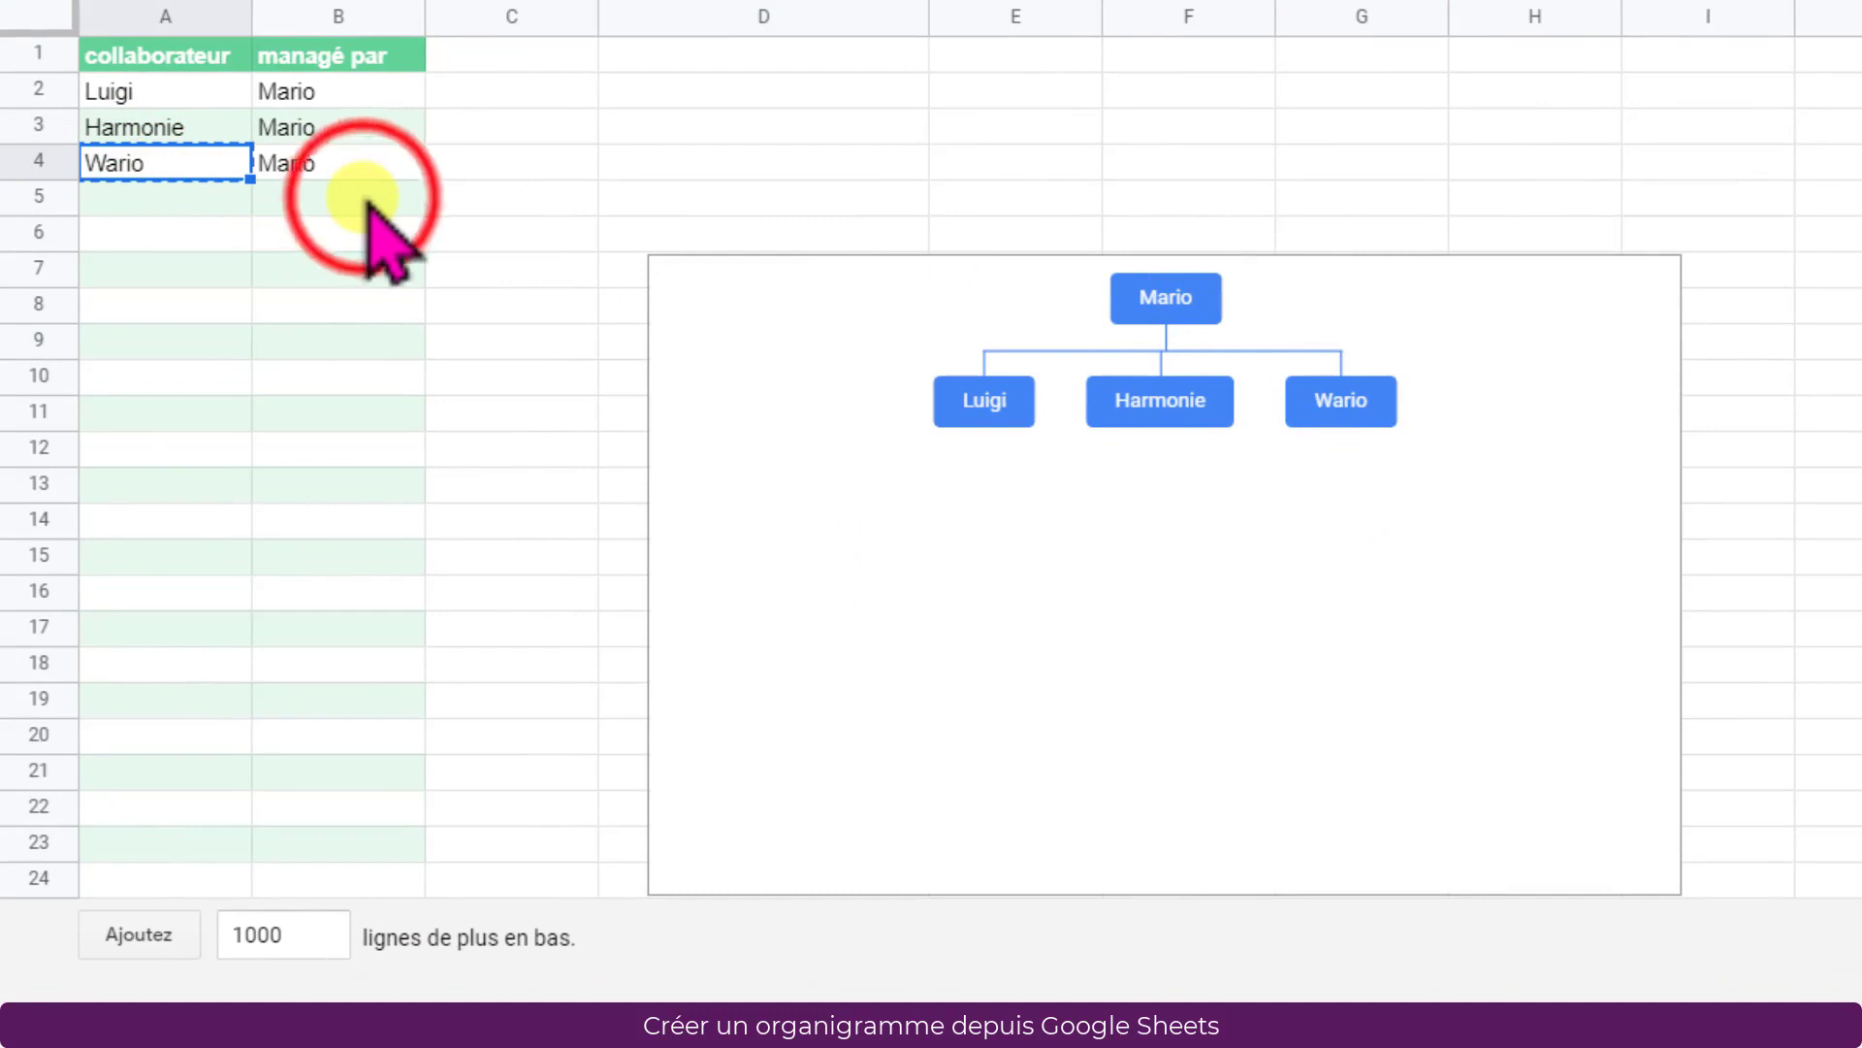
{"action": "left_click_drag", "start_coordinate": [367, 201], "coordinate": [361, 234]}
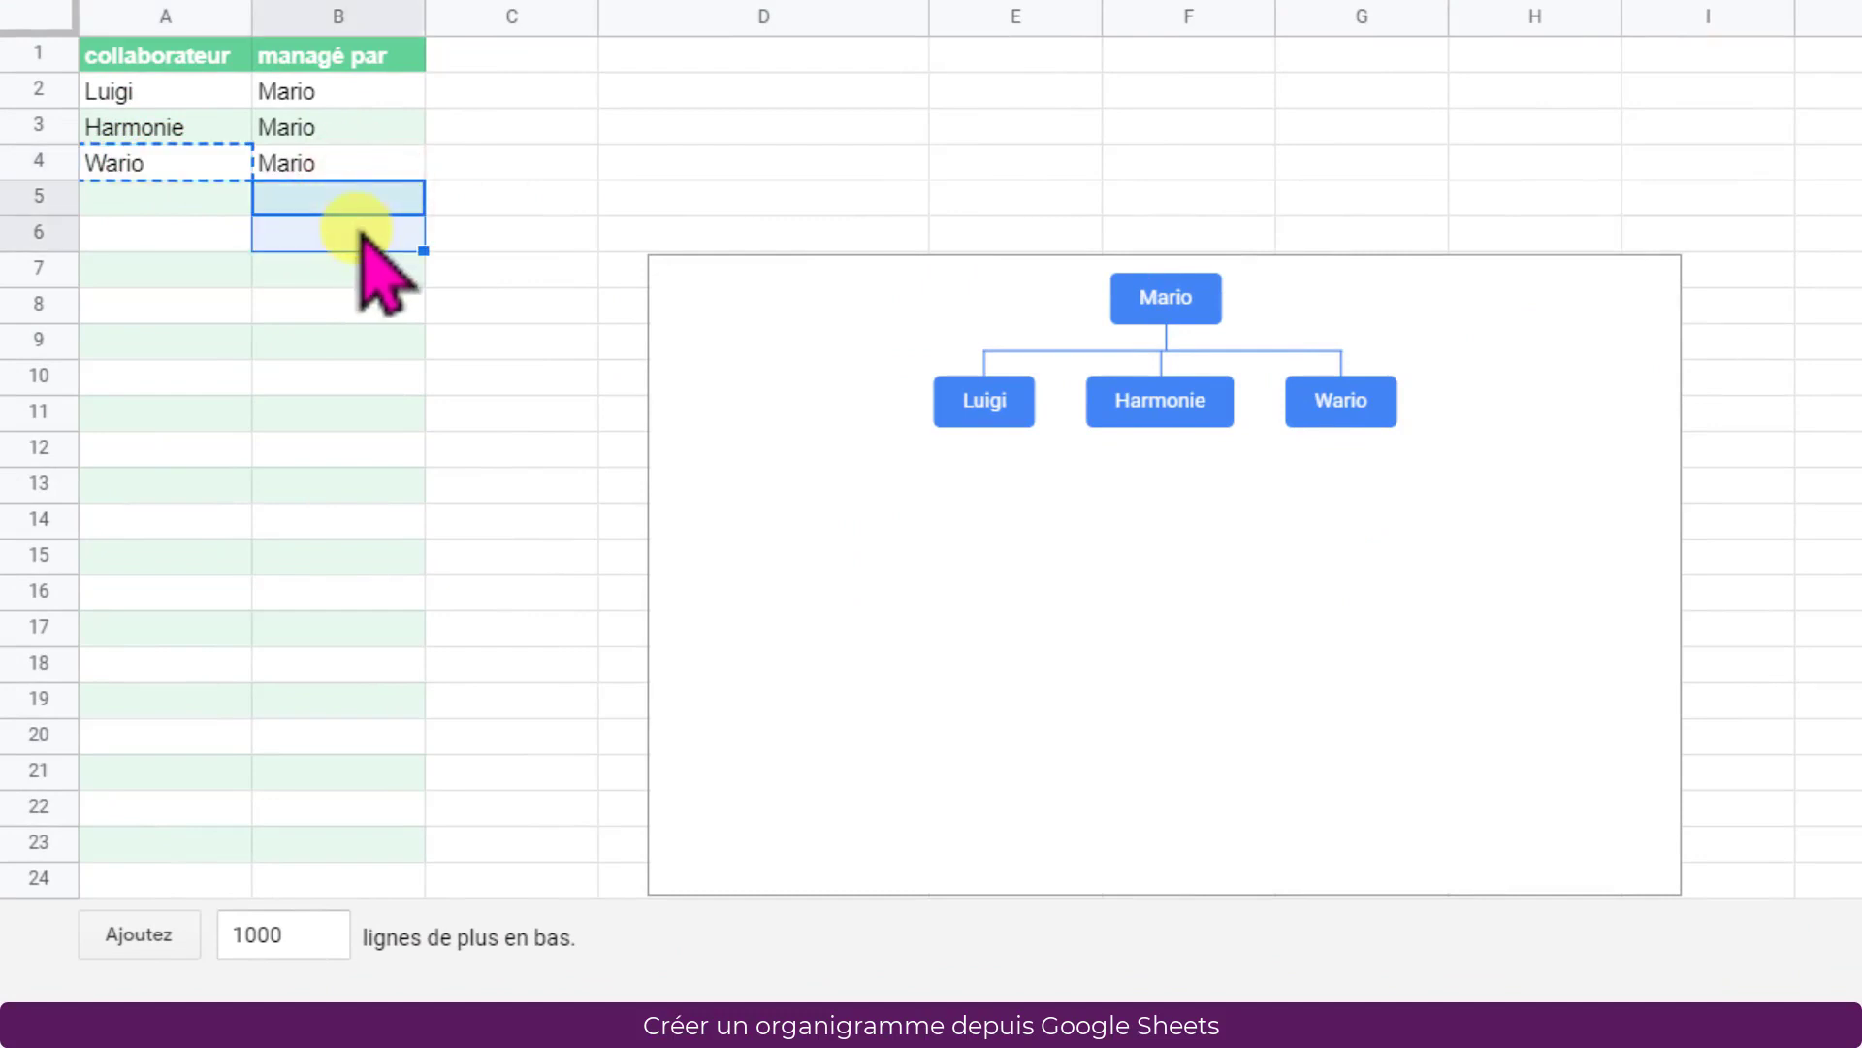
{"action": "type", "text": "Wario Wario"}
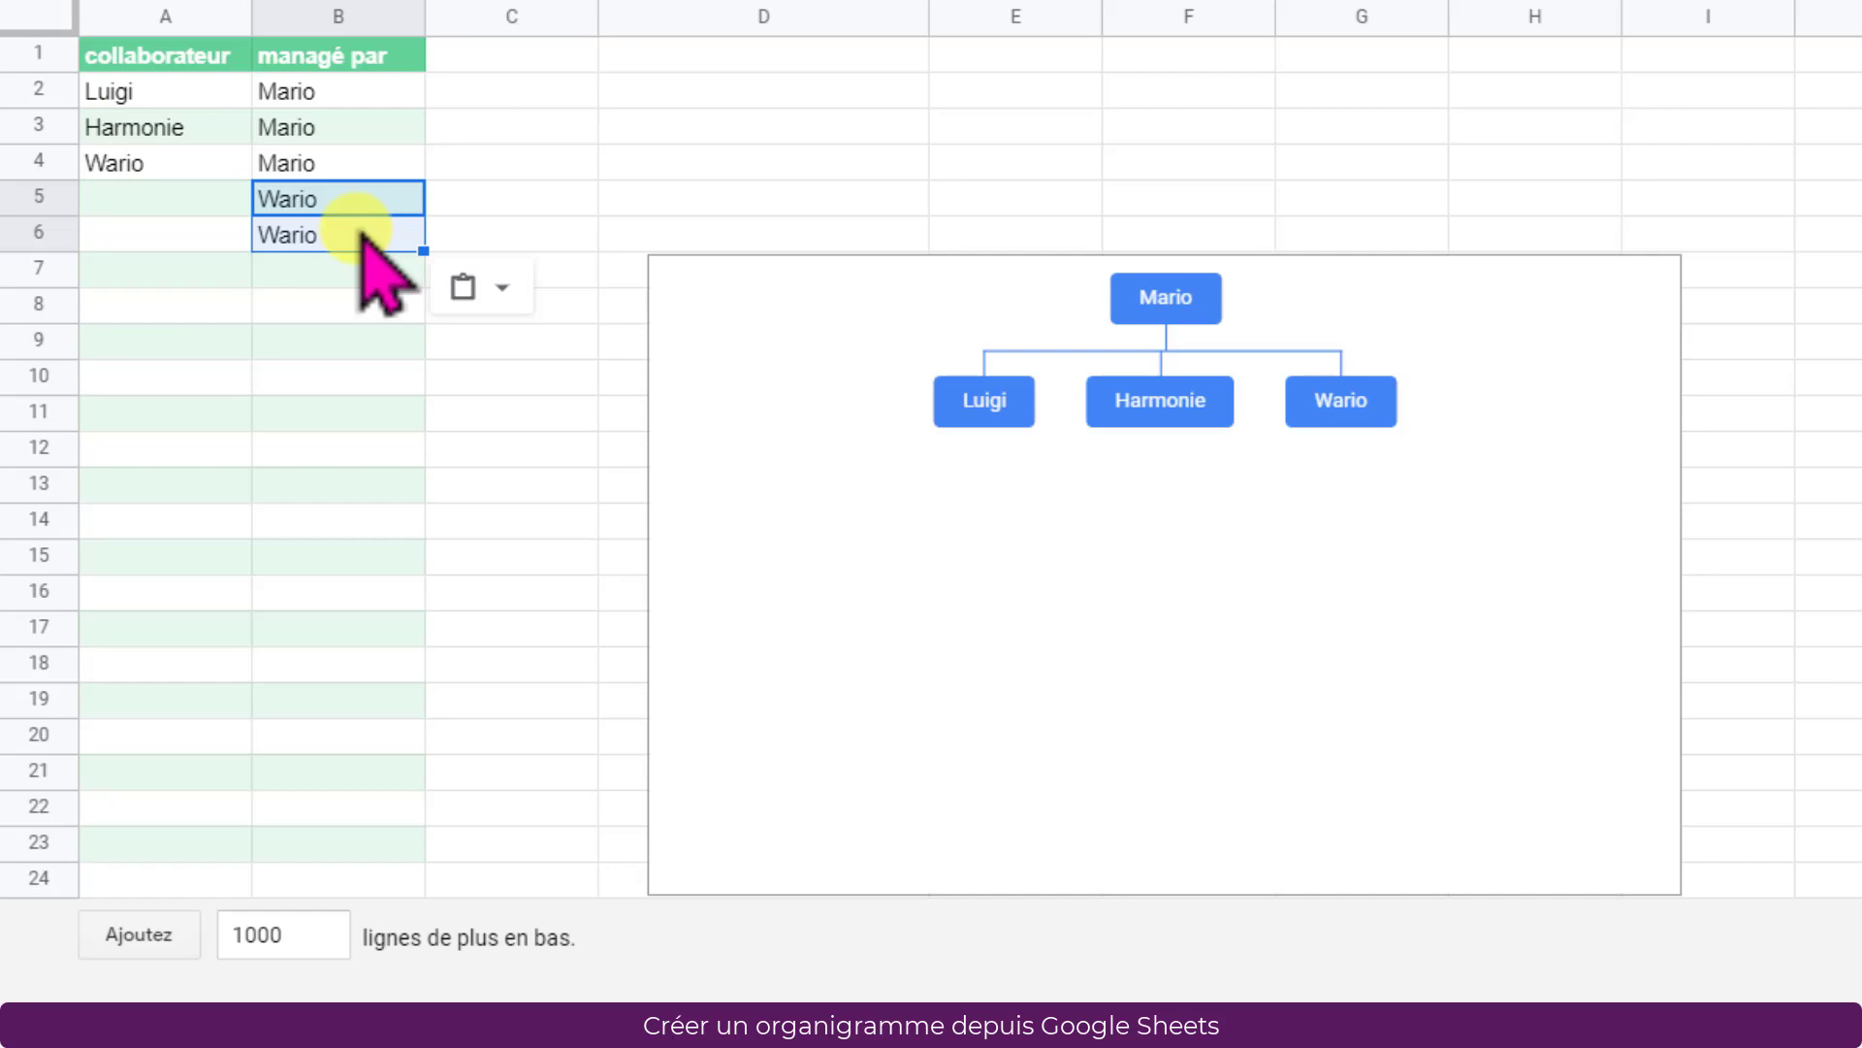
Enter Daisy and Toad as Wario's collaborators in cells A5 and A6
{"action": "left_click", "coordinate": [126, 206]}
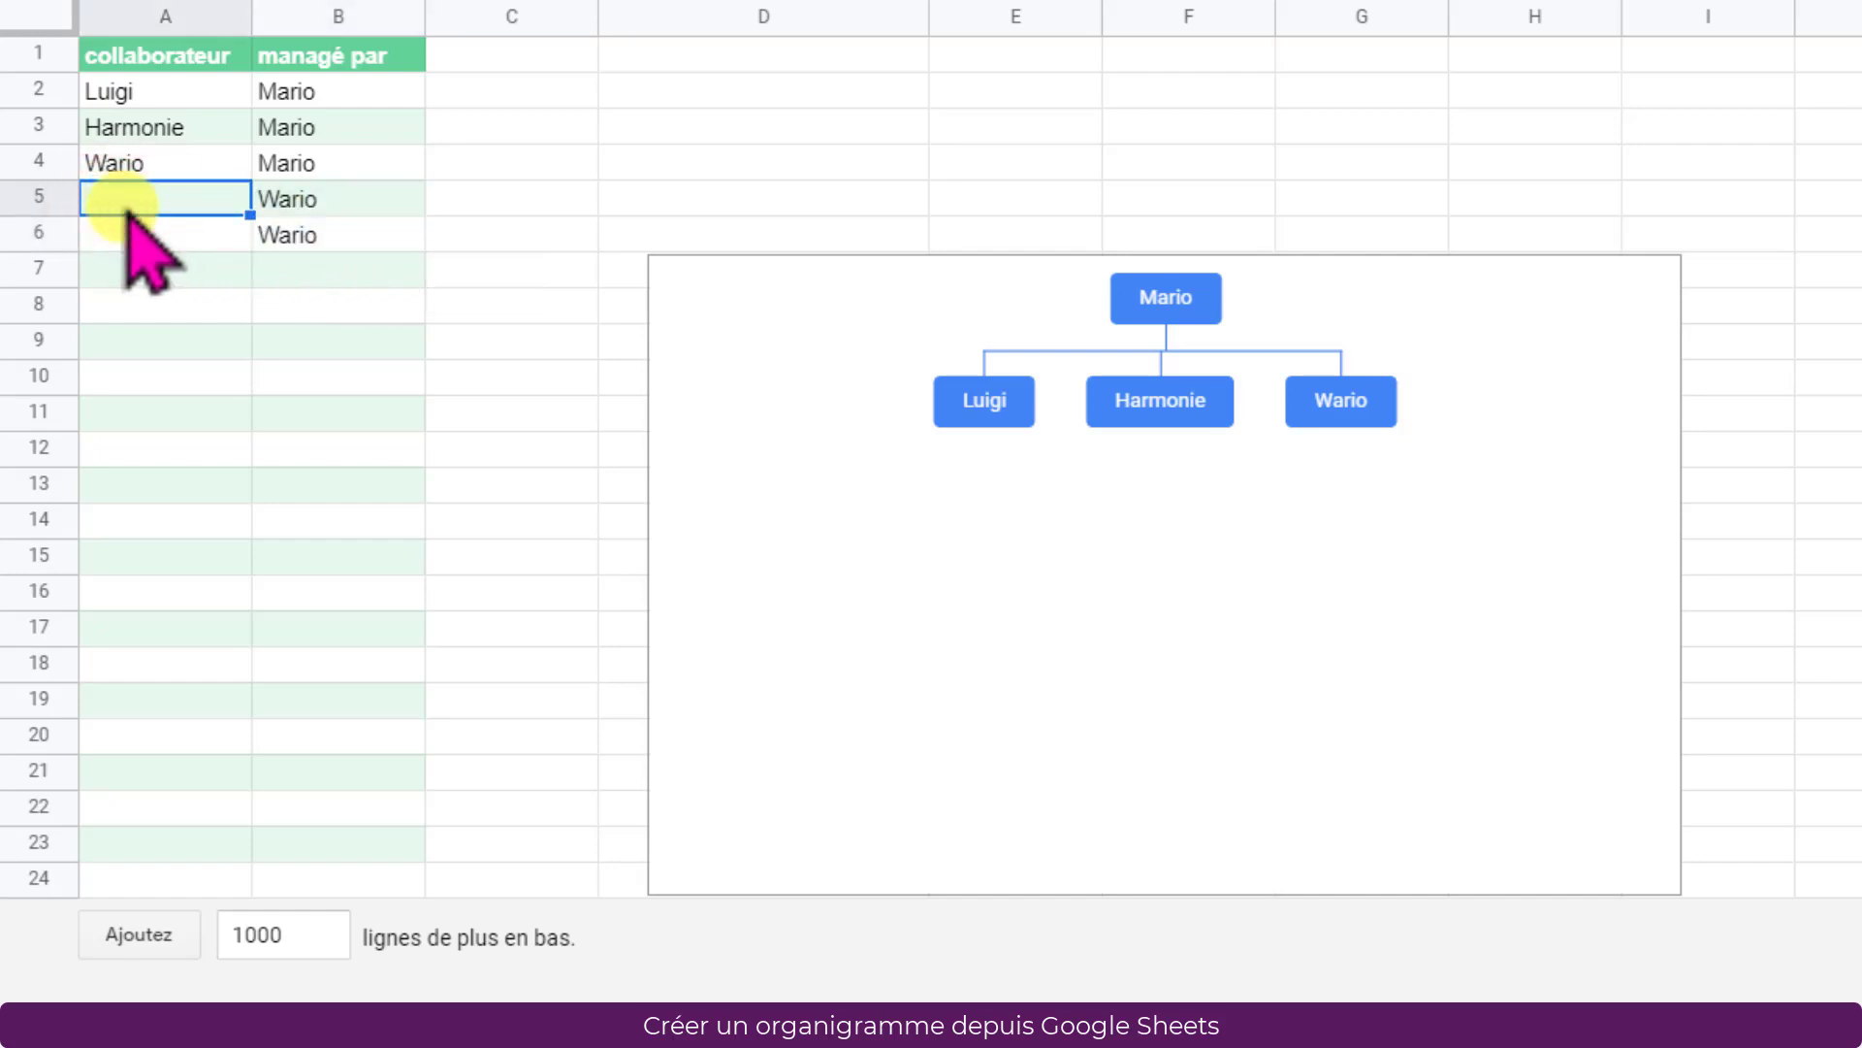
{"action": "type", "text": "Daisy"}
{"action": "key", "text": "Return"}
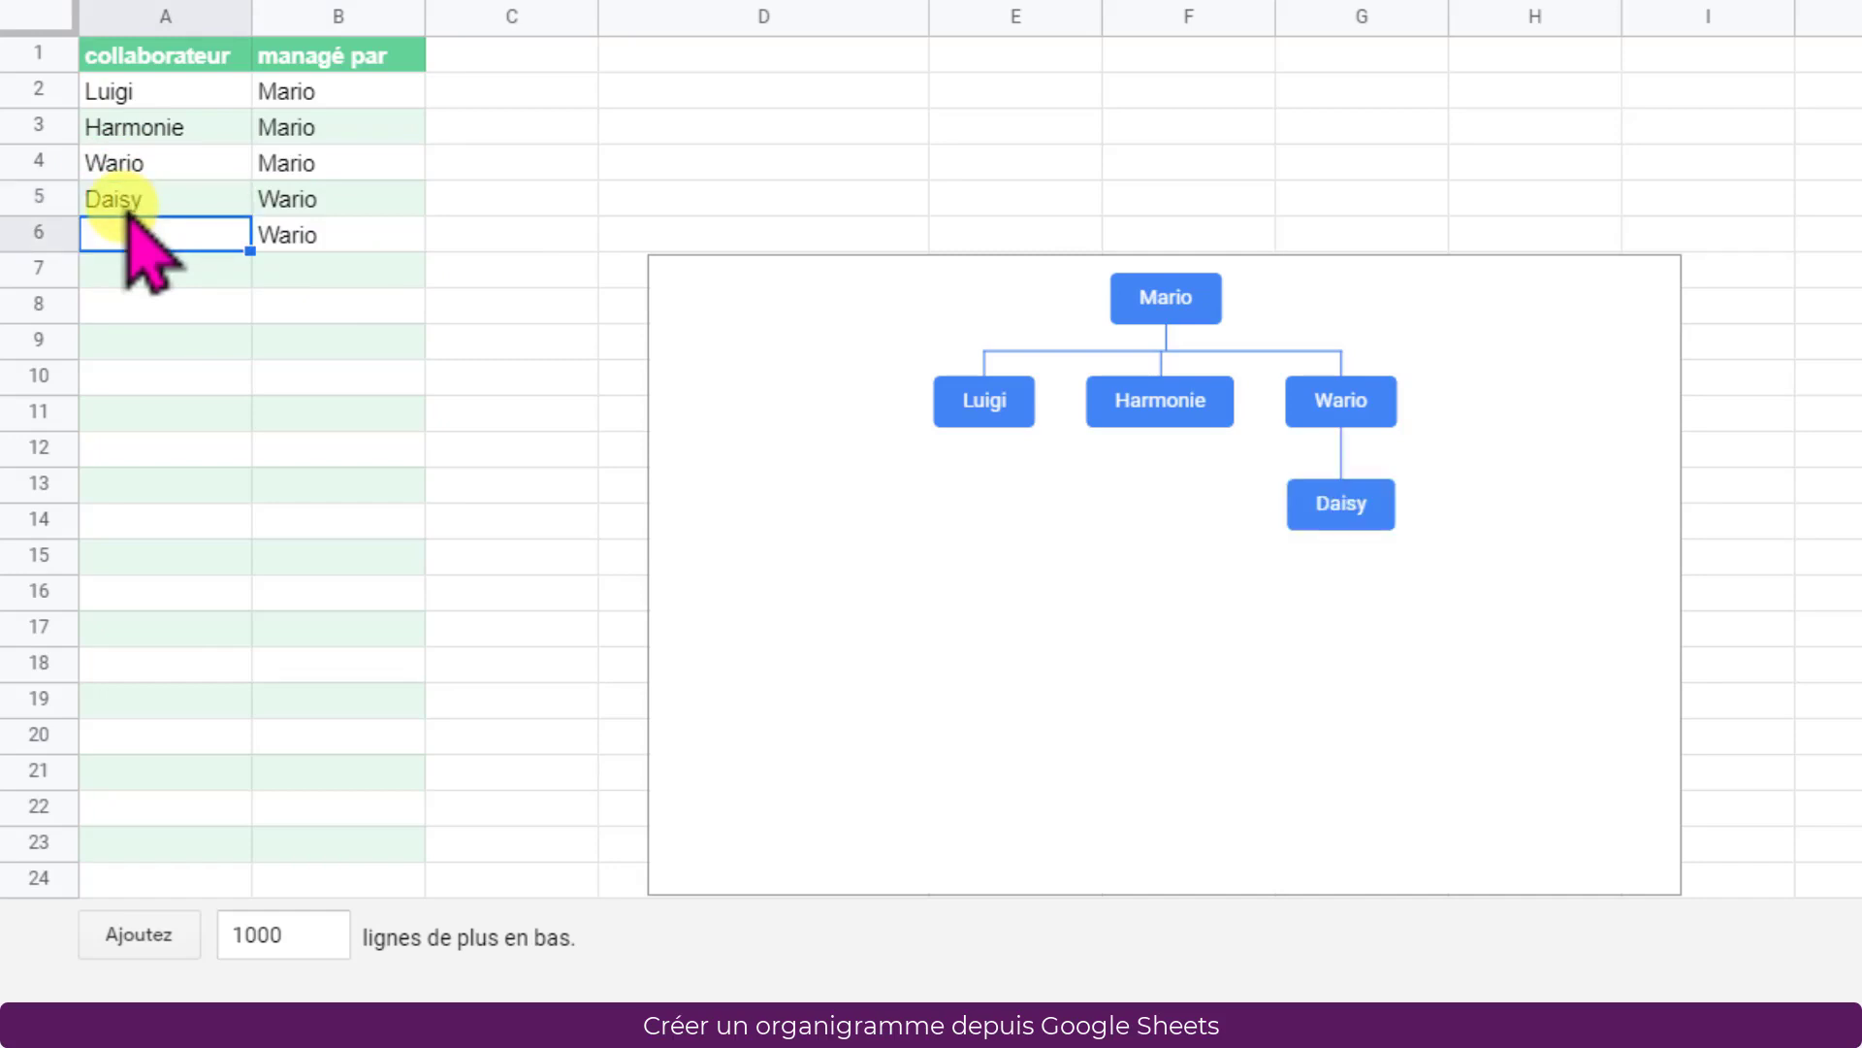
{"action": "type", "text": "Toad"}
{"action": "key", "text": "Return"}
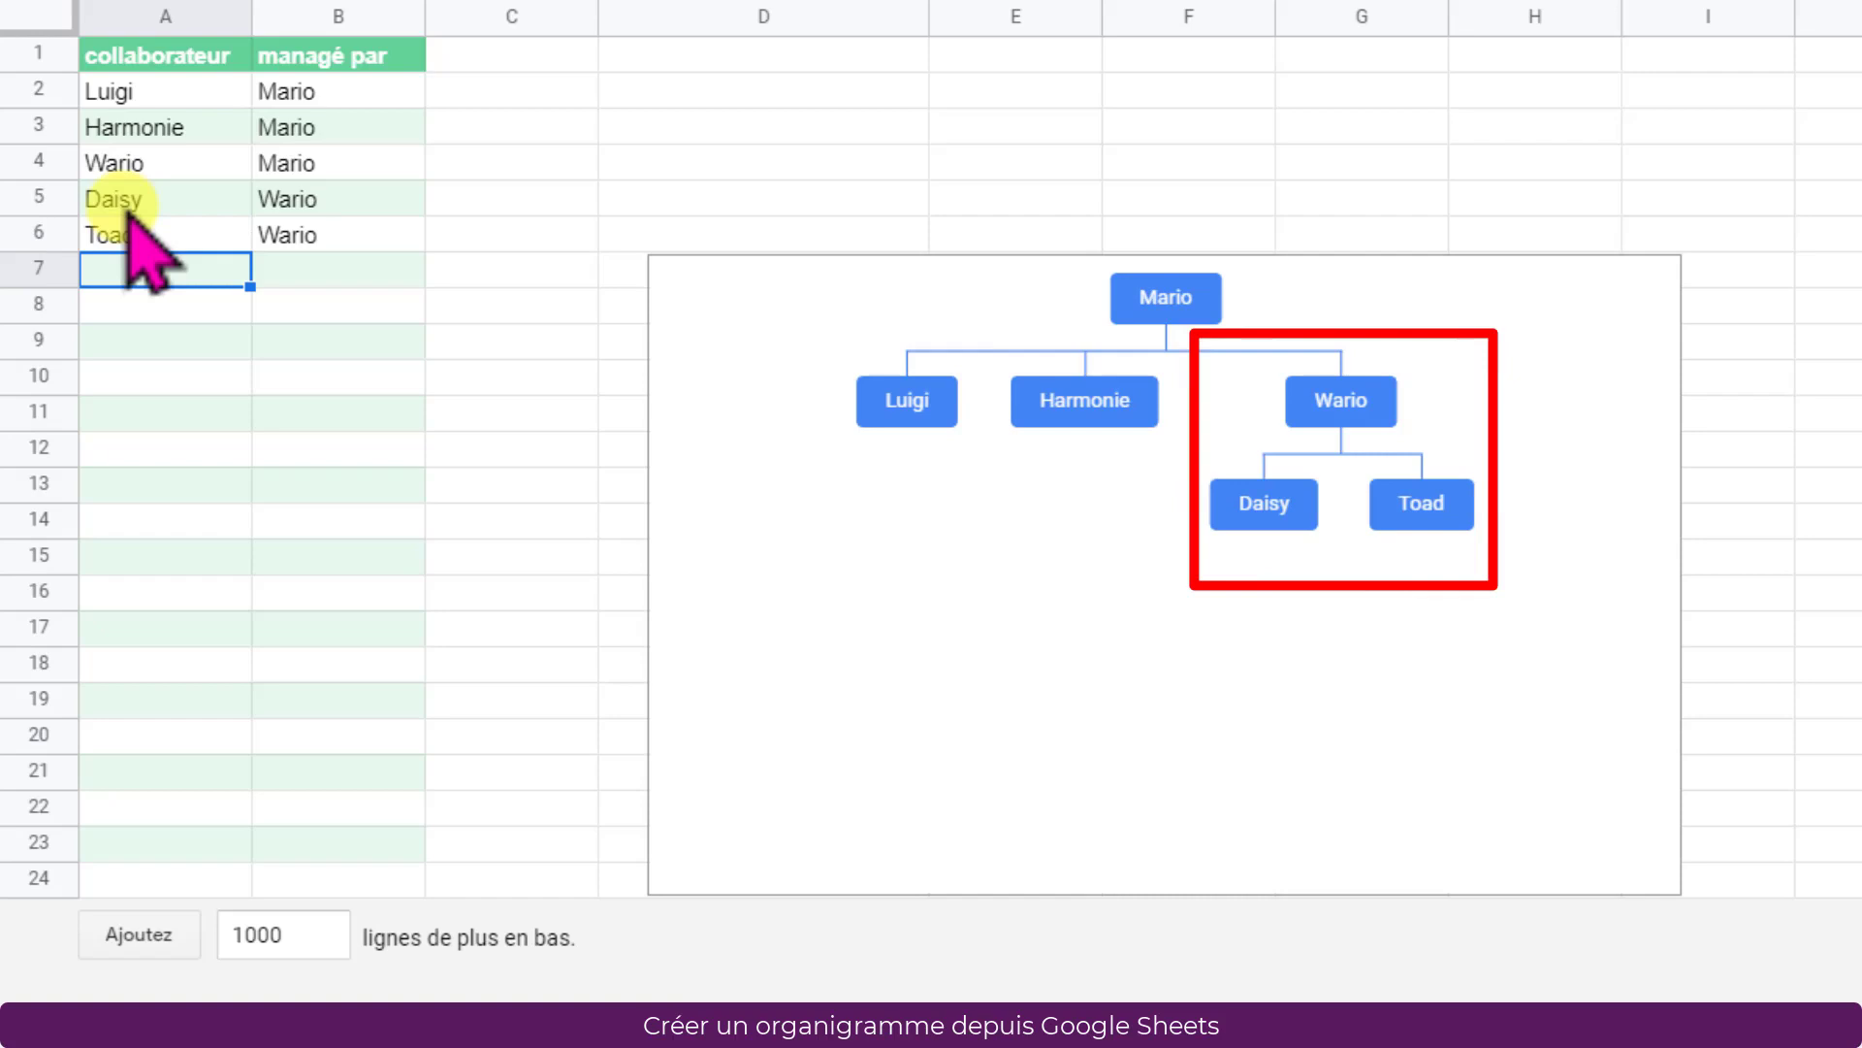
Copy Harmonie into manager cell B7 and enter Birdo as the collaborator in A7
{"action": "left_click", "coordinate": [175, 134]}
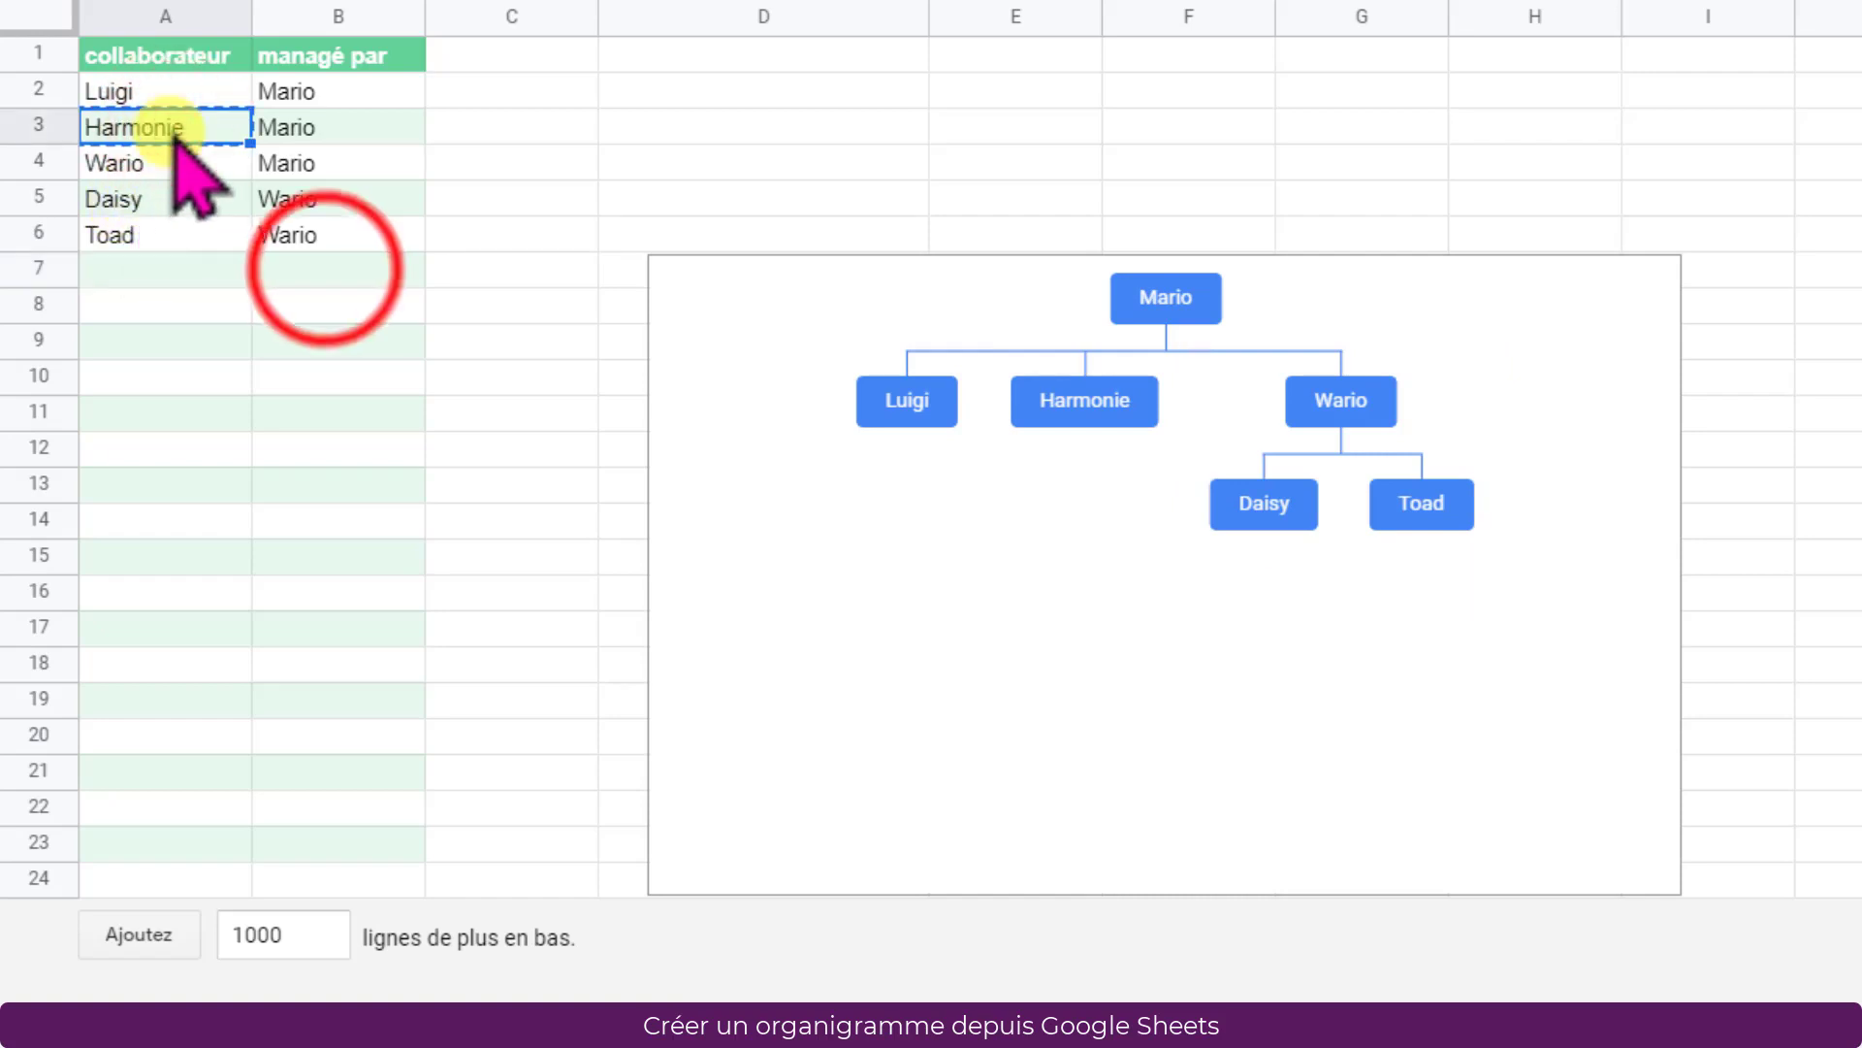
{"action": "left_click", "coordinate": [328, 272]}
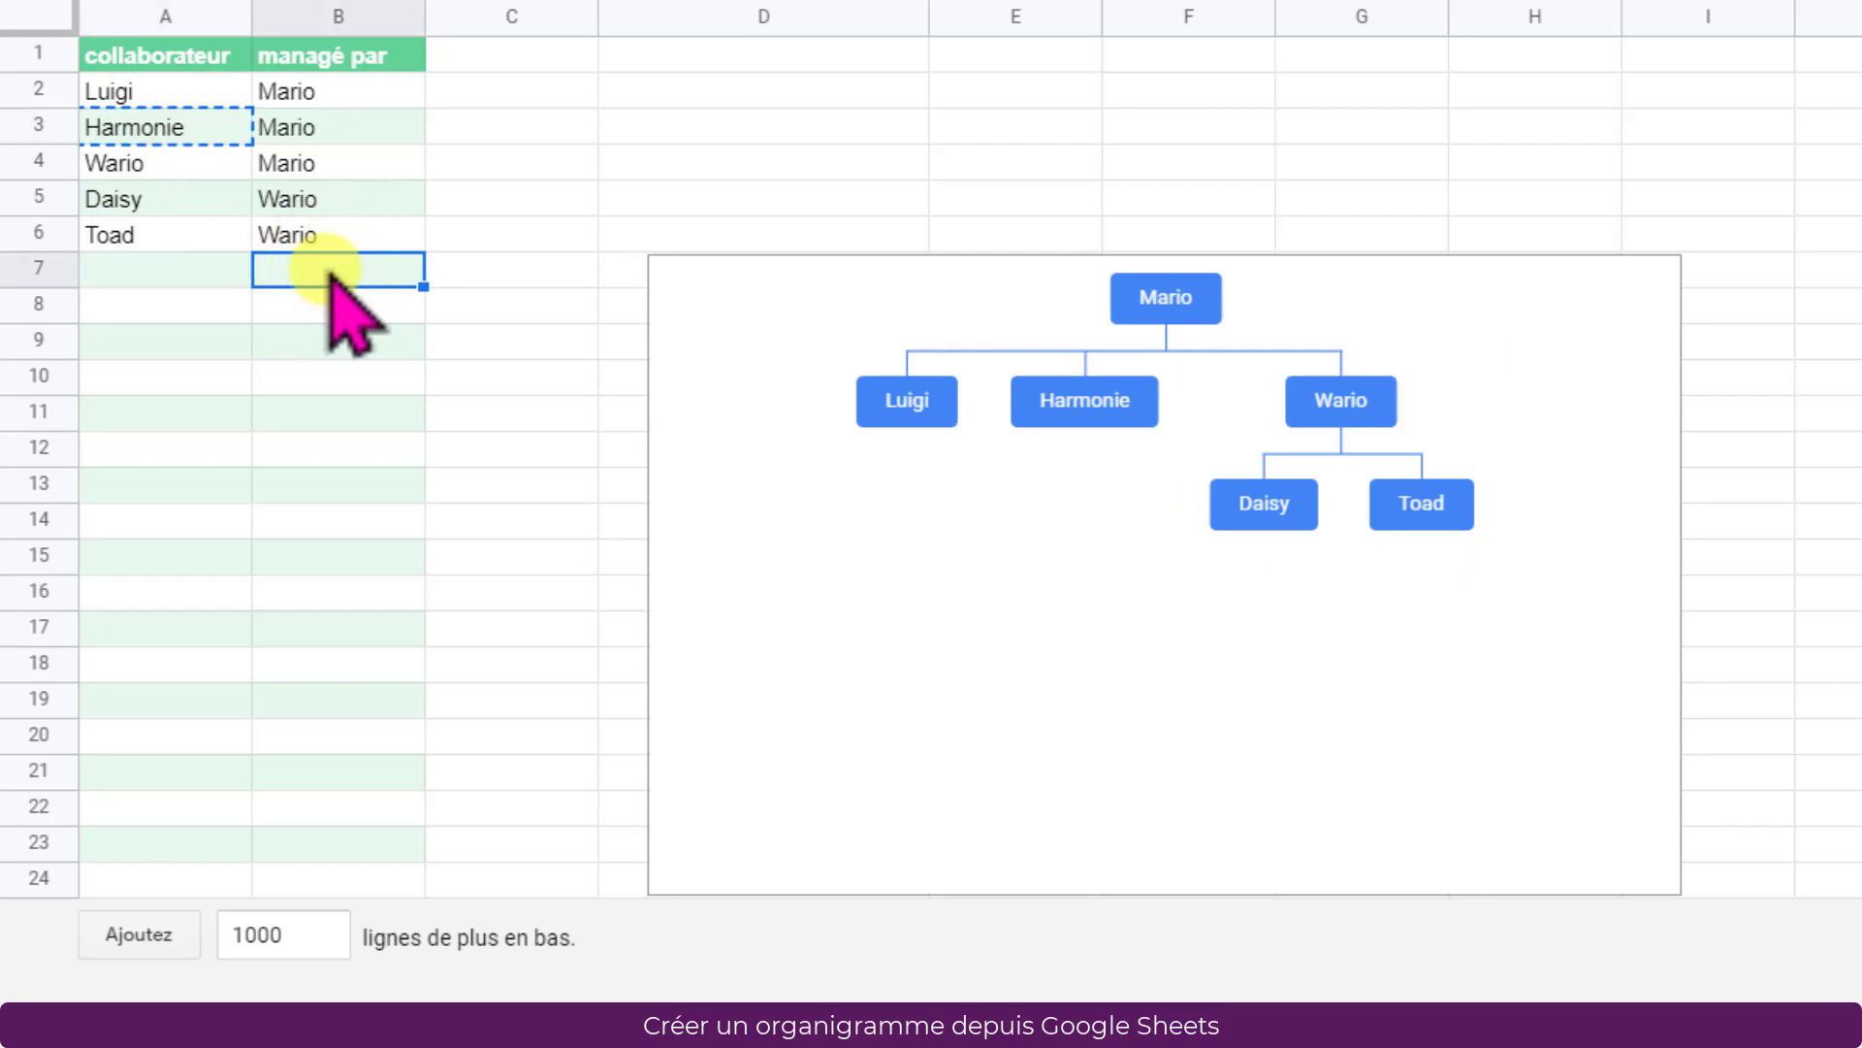
{"action": "type", "text": "Harmonie"}
{"action": "left_click", "coordinate": [173, 271]}
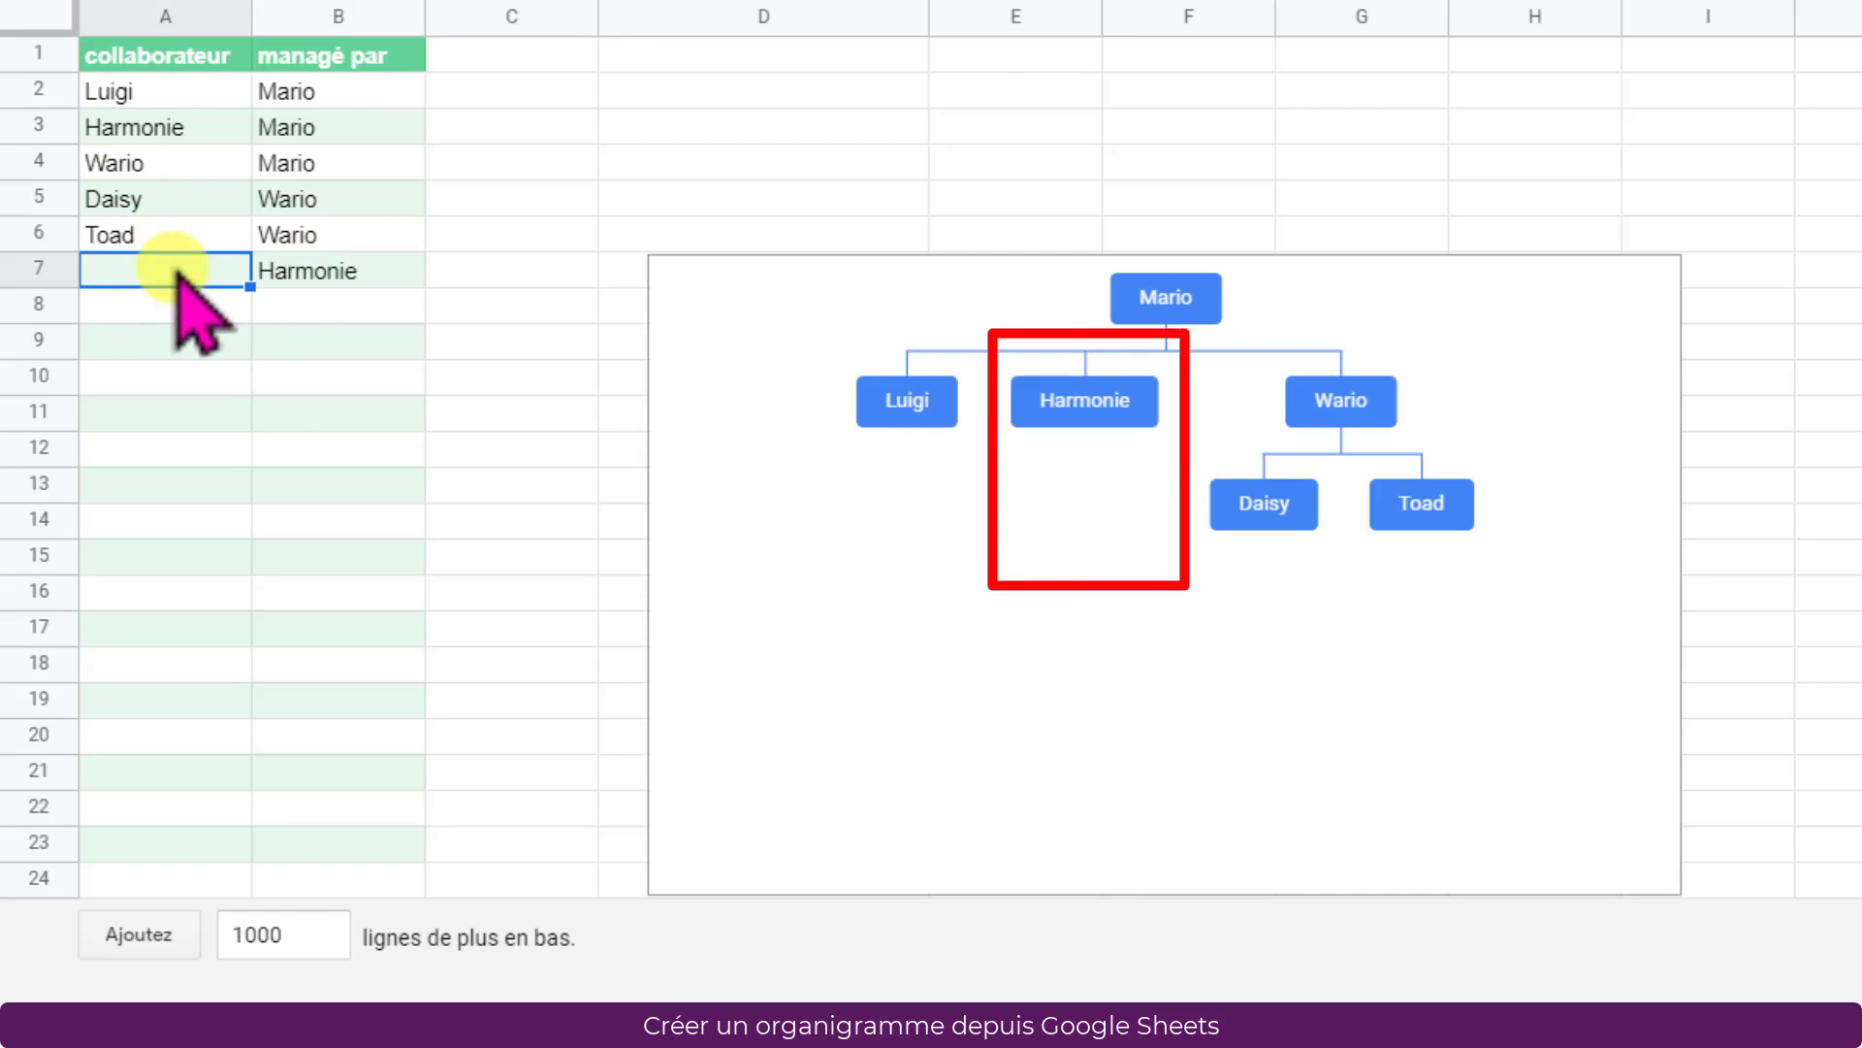
{"action": "type", "text": "Birdo"}
{"action": "key", "text": "Return"}
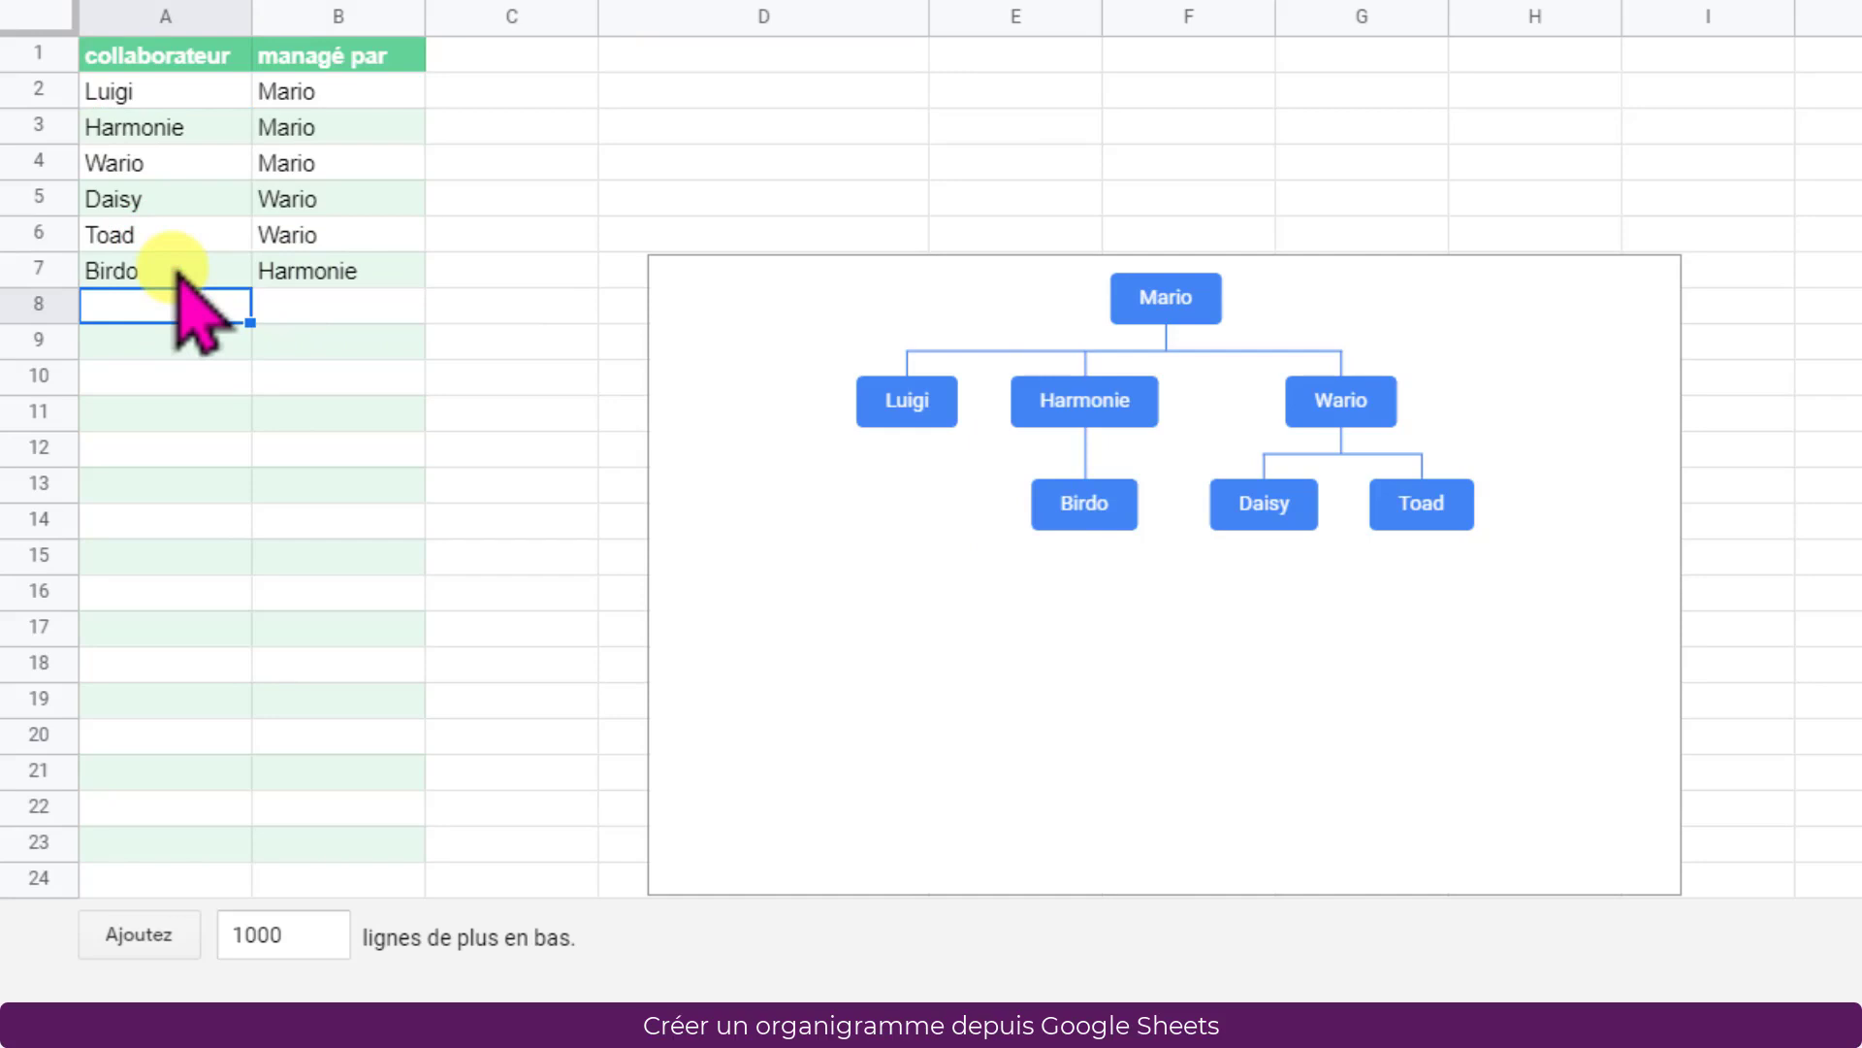
Fill B8:B12 with Daisy as manager and paste Bébé Mario, Bébé Luigi, Toadette, Bowser Jr. and Roi Boo into A8:A12
{"action": "left_click", "coordinate": [150, 199]}
{"action": "key", "text": "ctrl+c"}
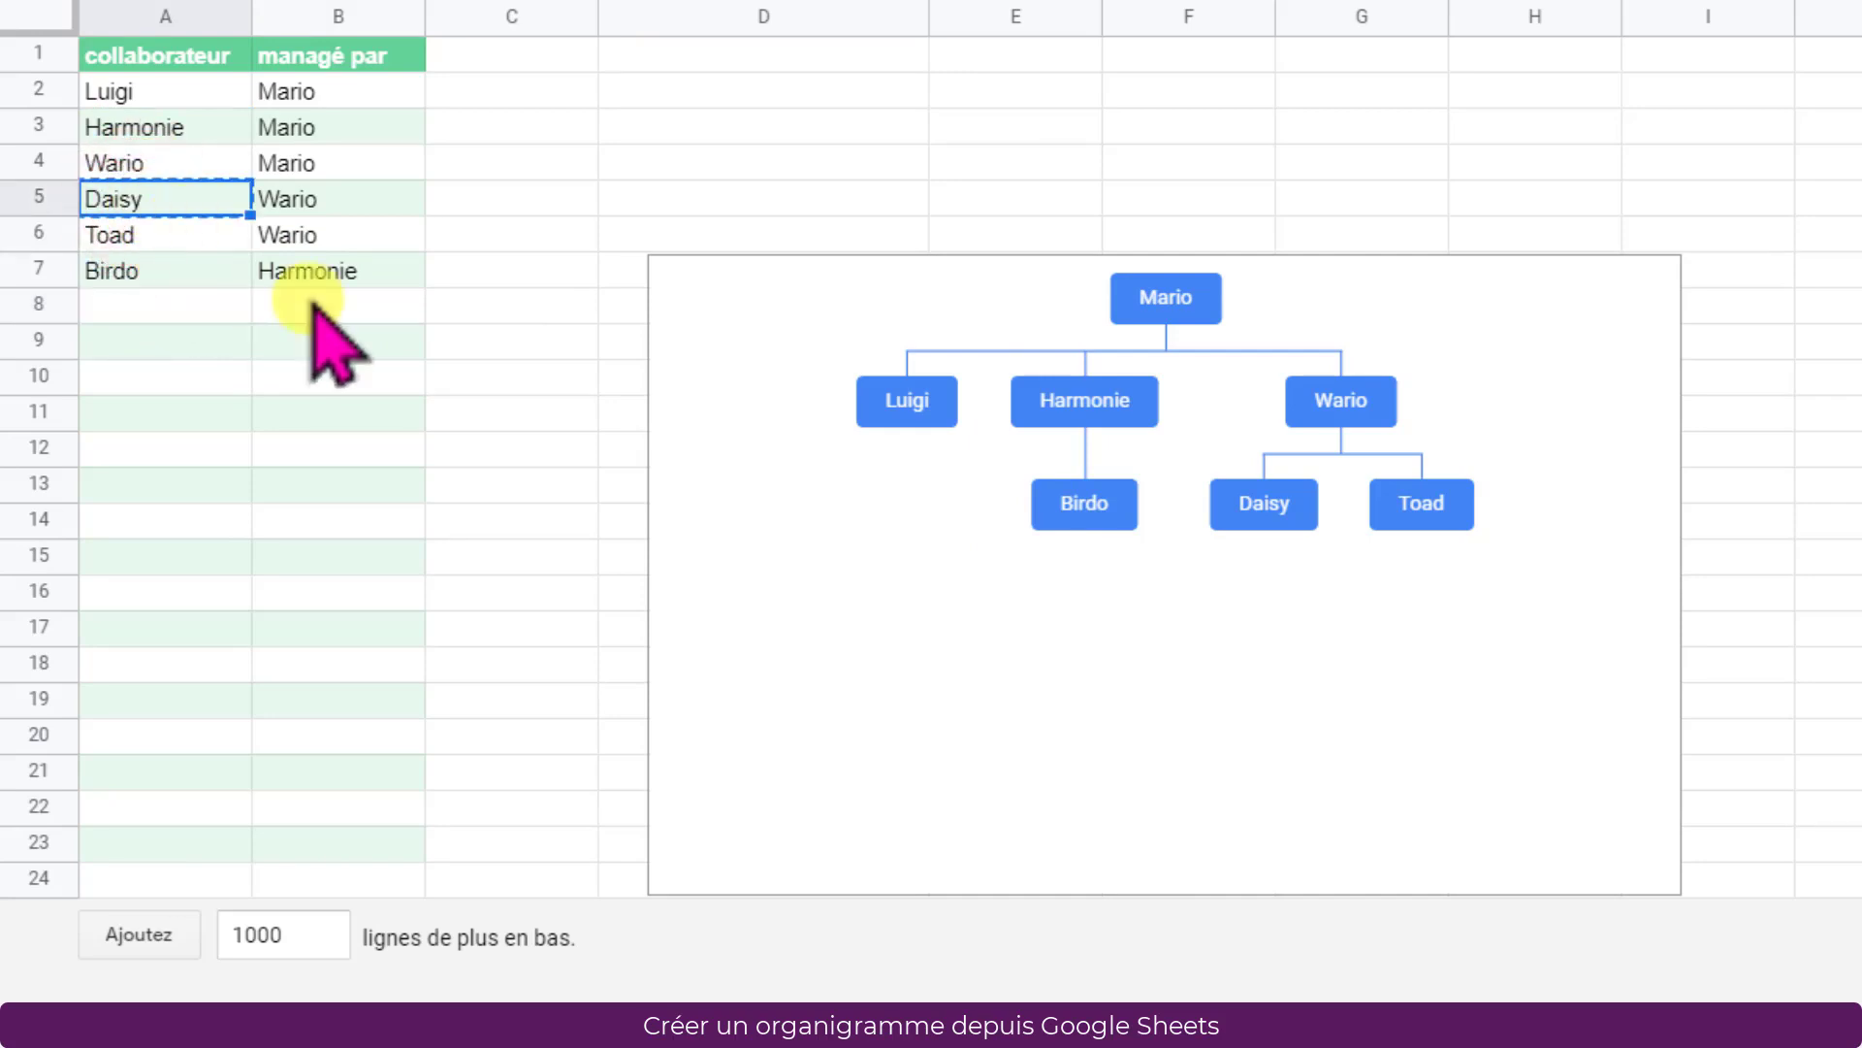
{"action": "left_click", "coordinate": [301, 306]}
{"action": "left_click_drag", "start_coordinate": [306, 353], "coordinate": [297, 452]}
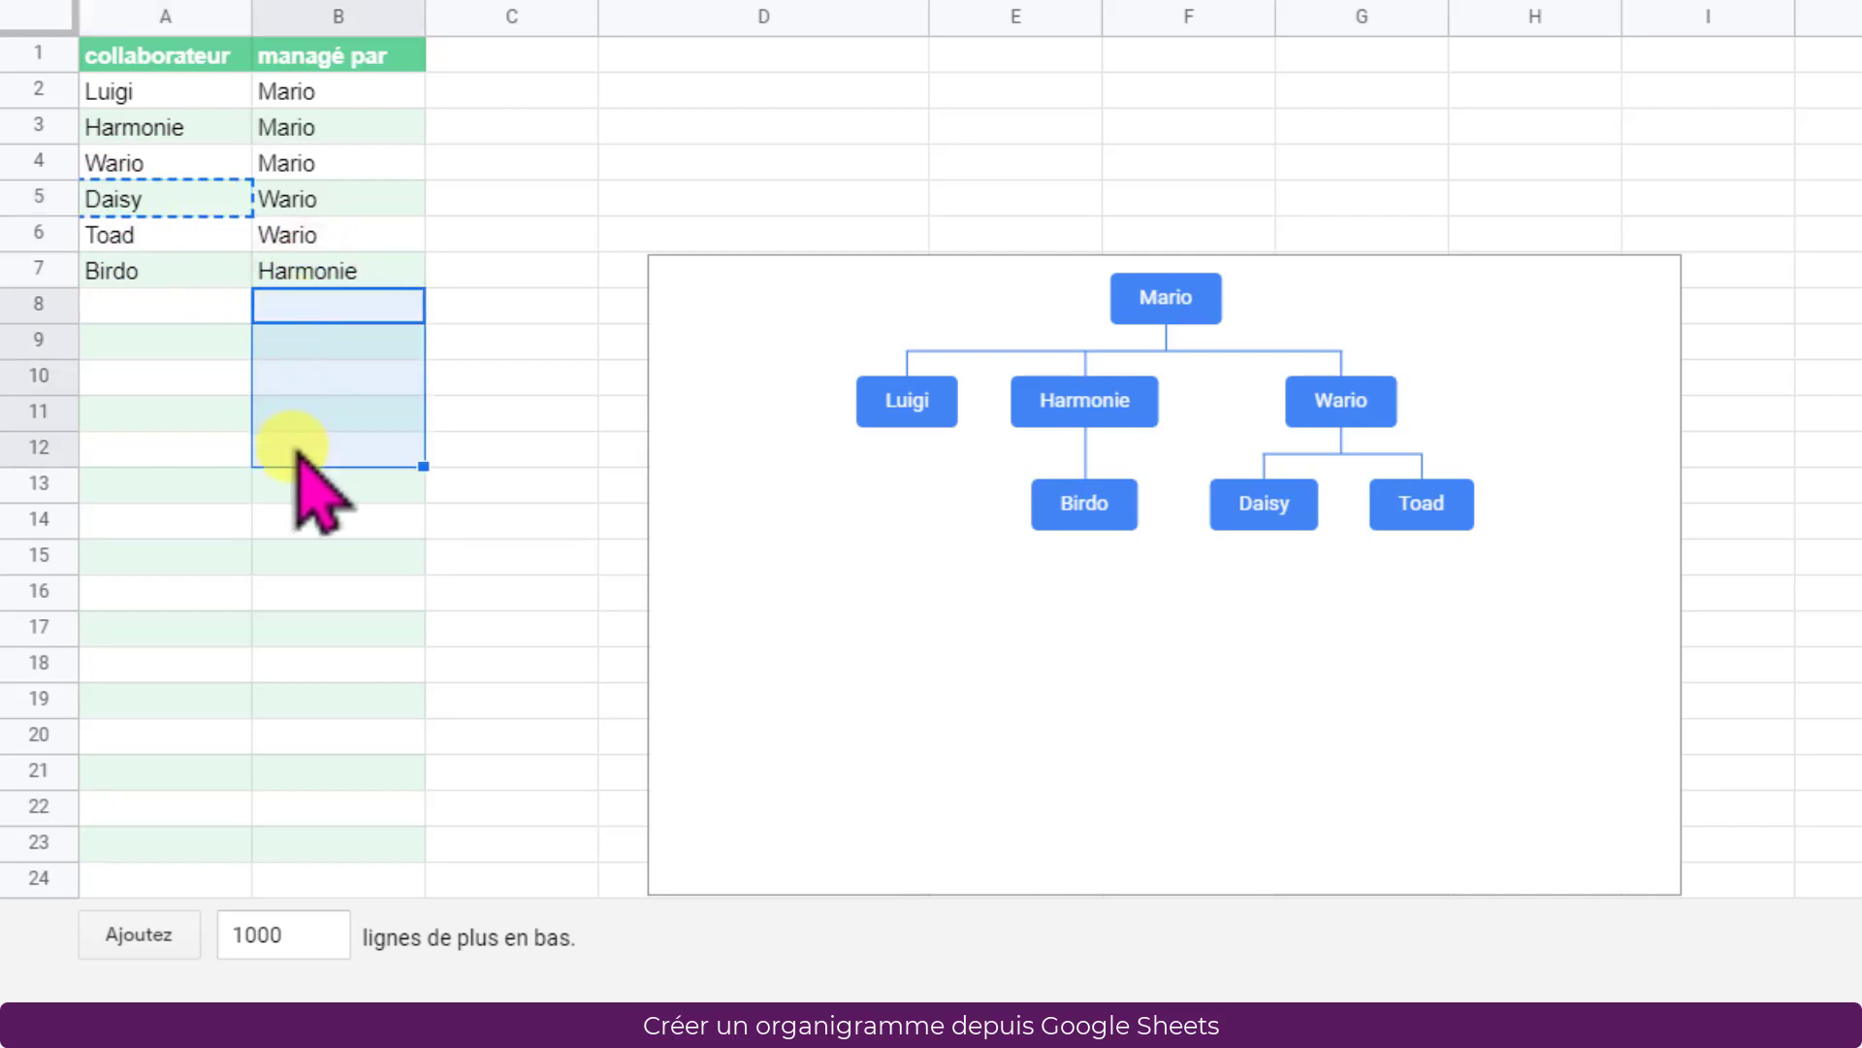
{"action": "key", "text": "ctrl+v"}
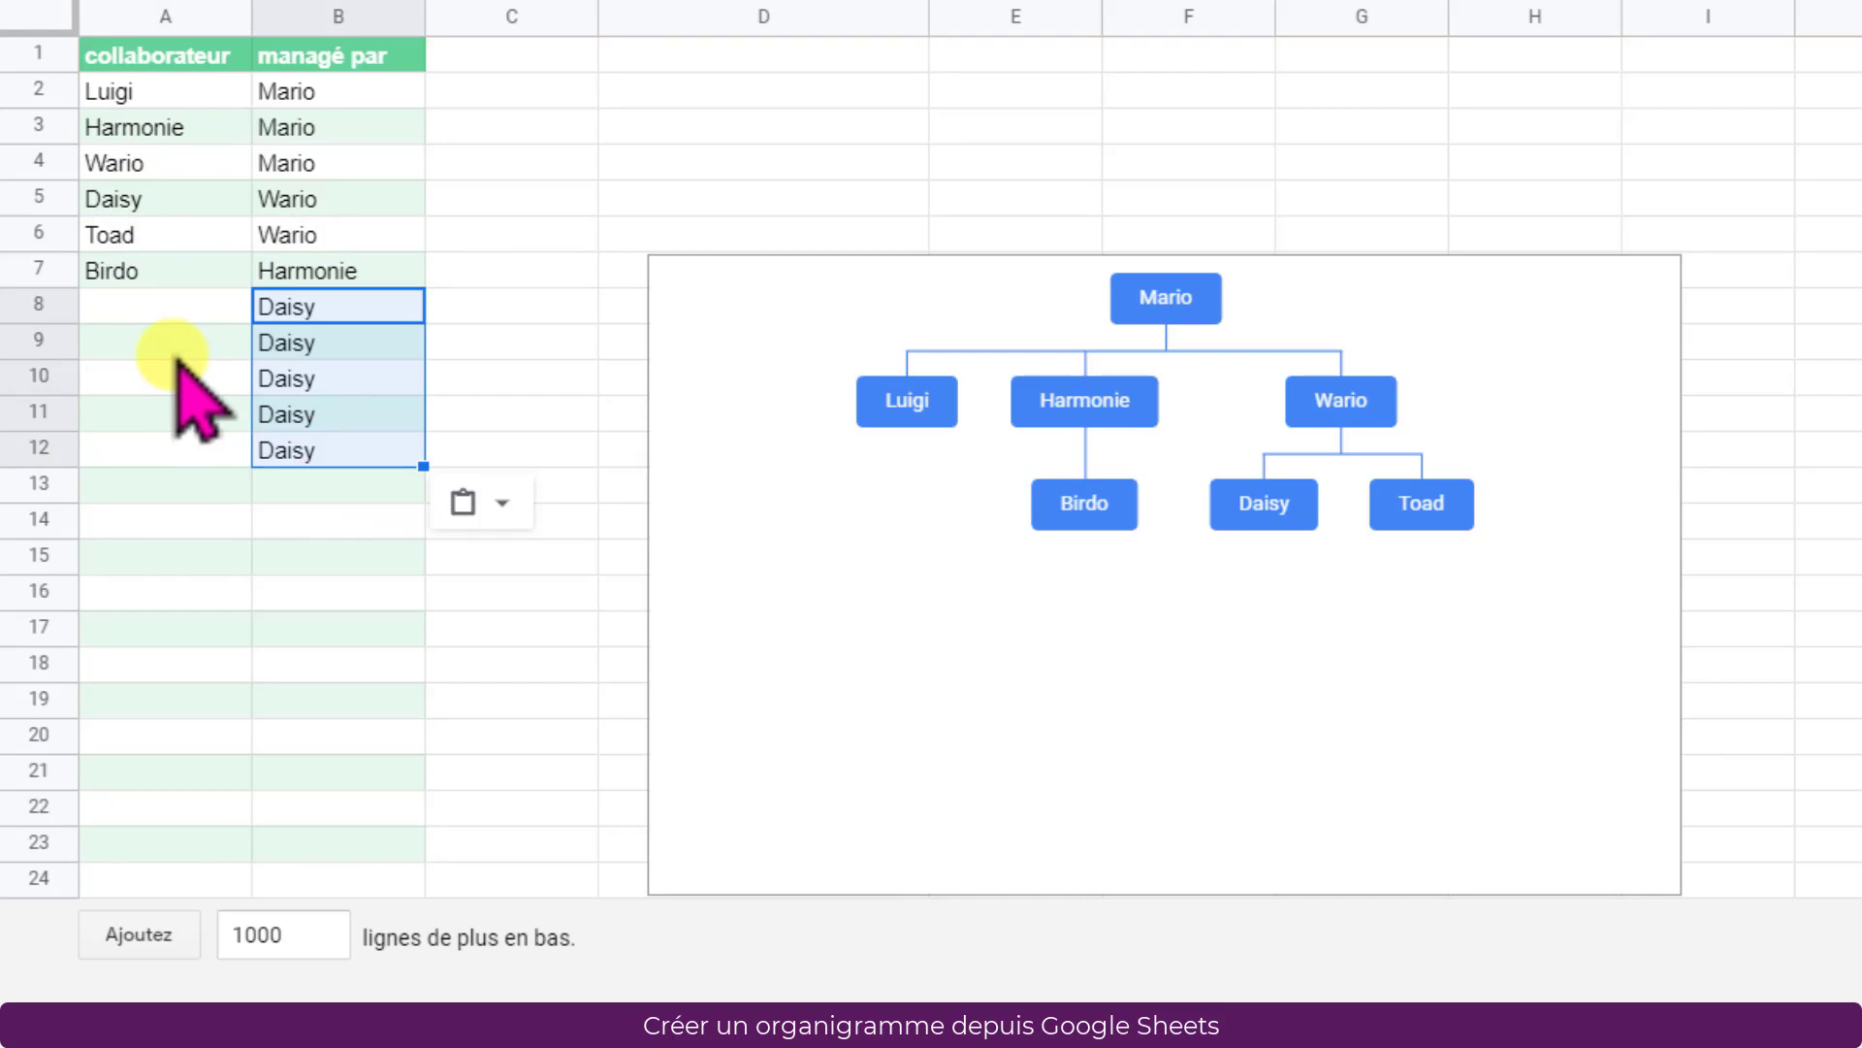
{"action": "left_click", "coordinate": [175, 320]}
{"action": "key", "text": "ctrl+v"}
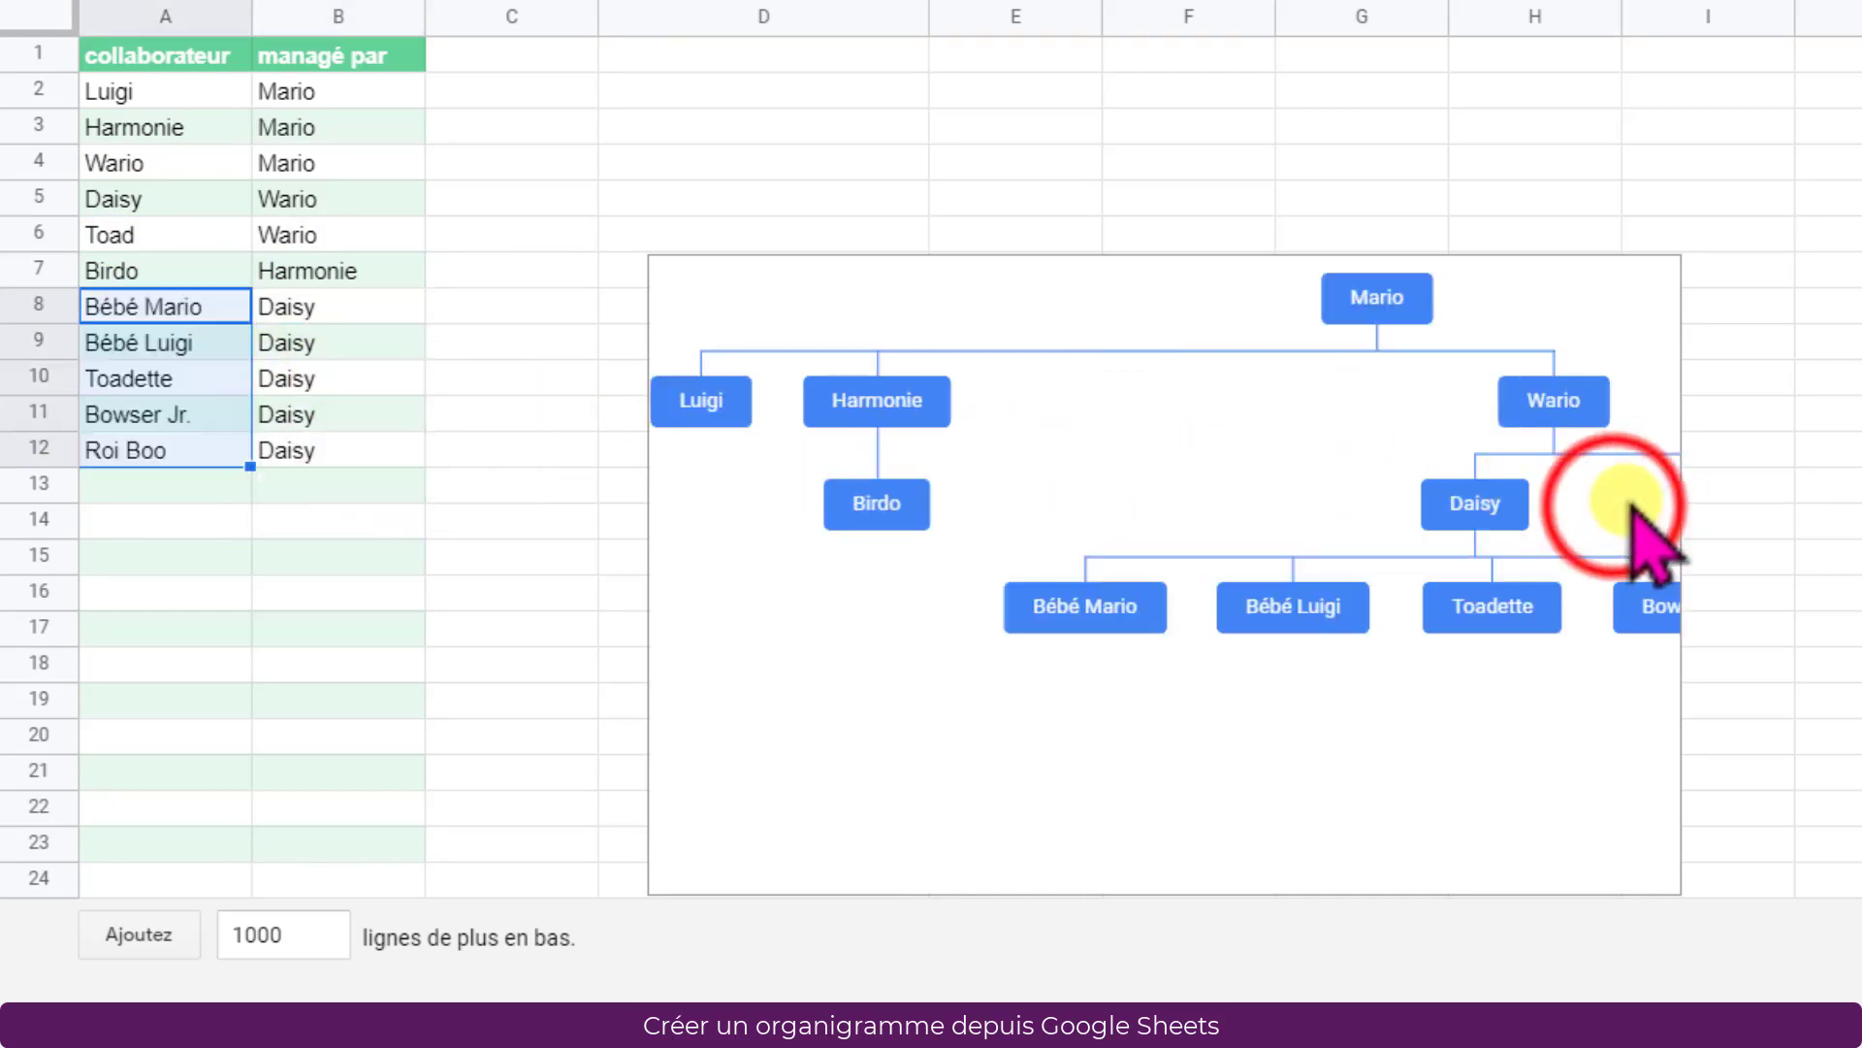
Widen the organization chart to column L so every box fits, and move it up to row 1 beside the table
{"action": "left_click", "coordinate": [1633, 506]}
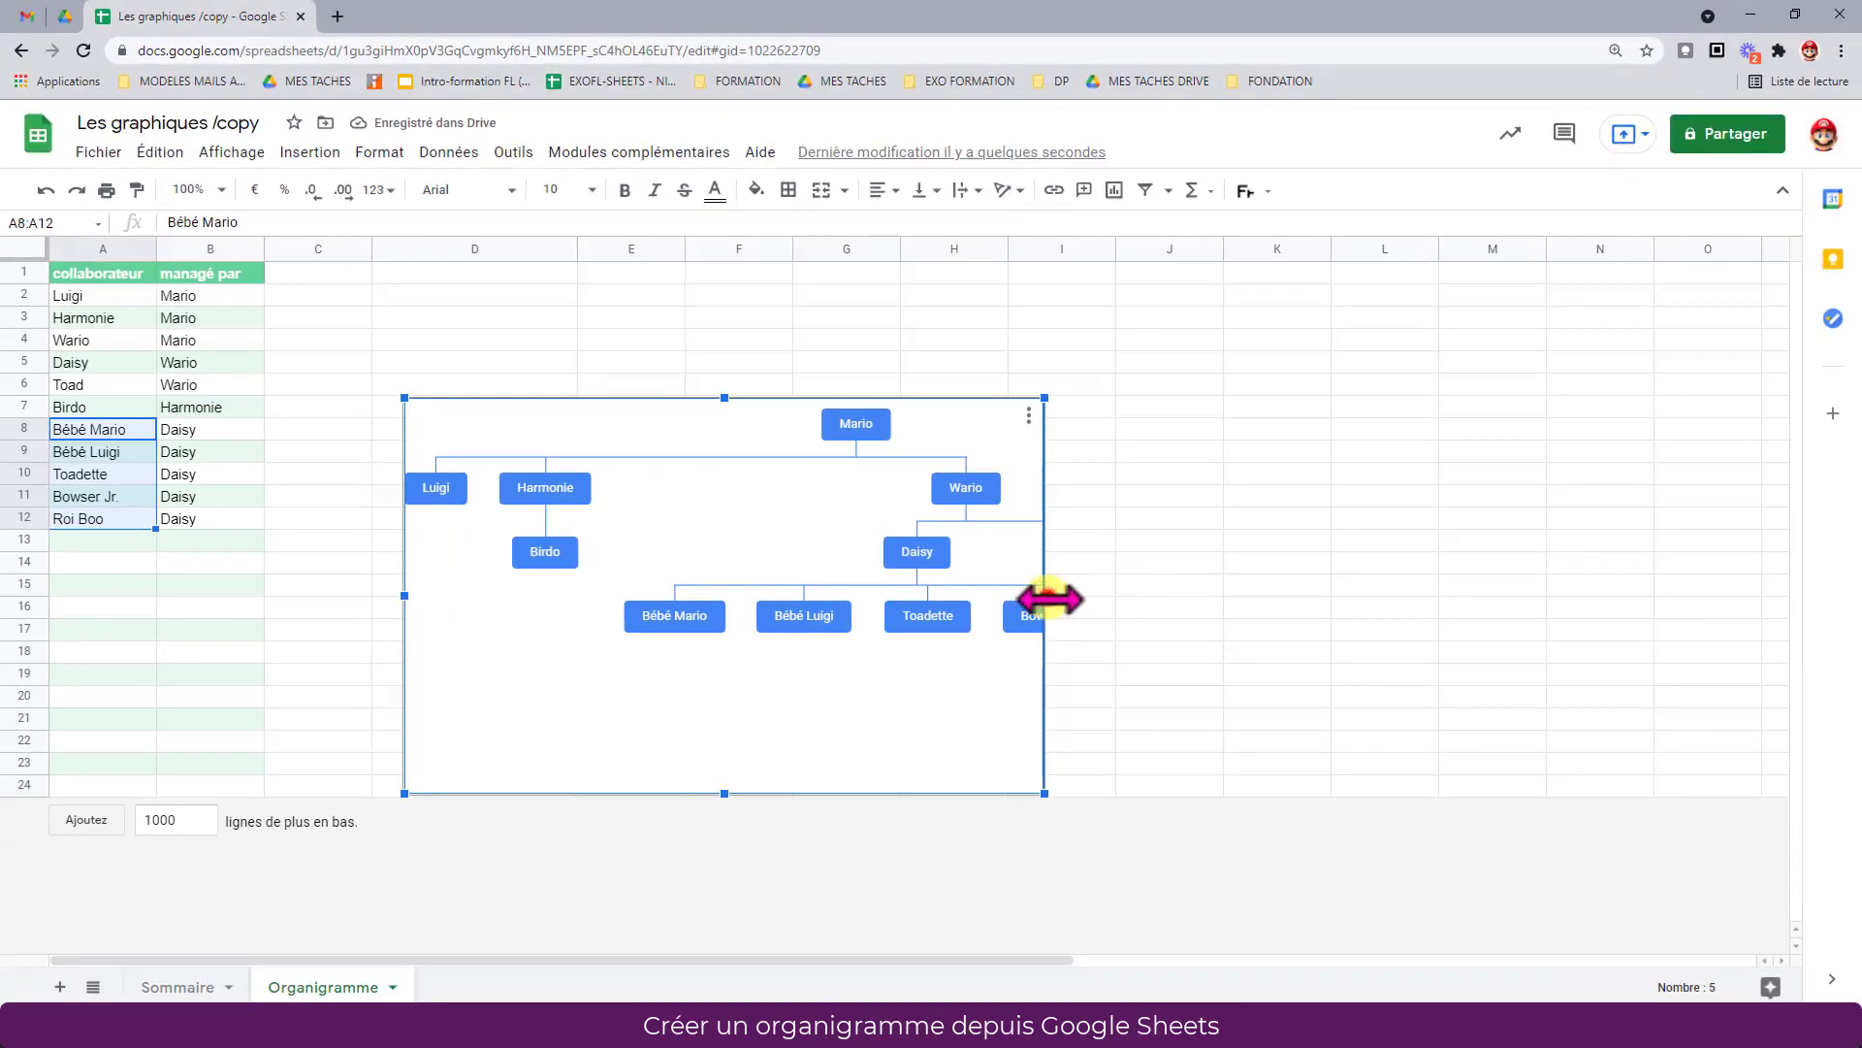
{"action": "left_click_drag", "start_coordinate": [1049, 599], "coordinate": [1420, 595]}
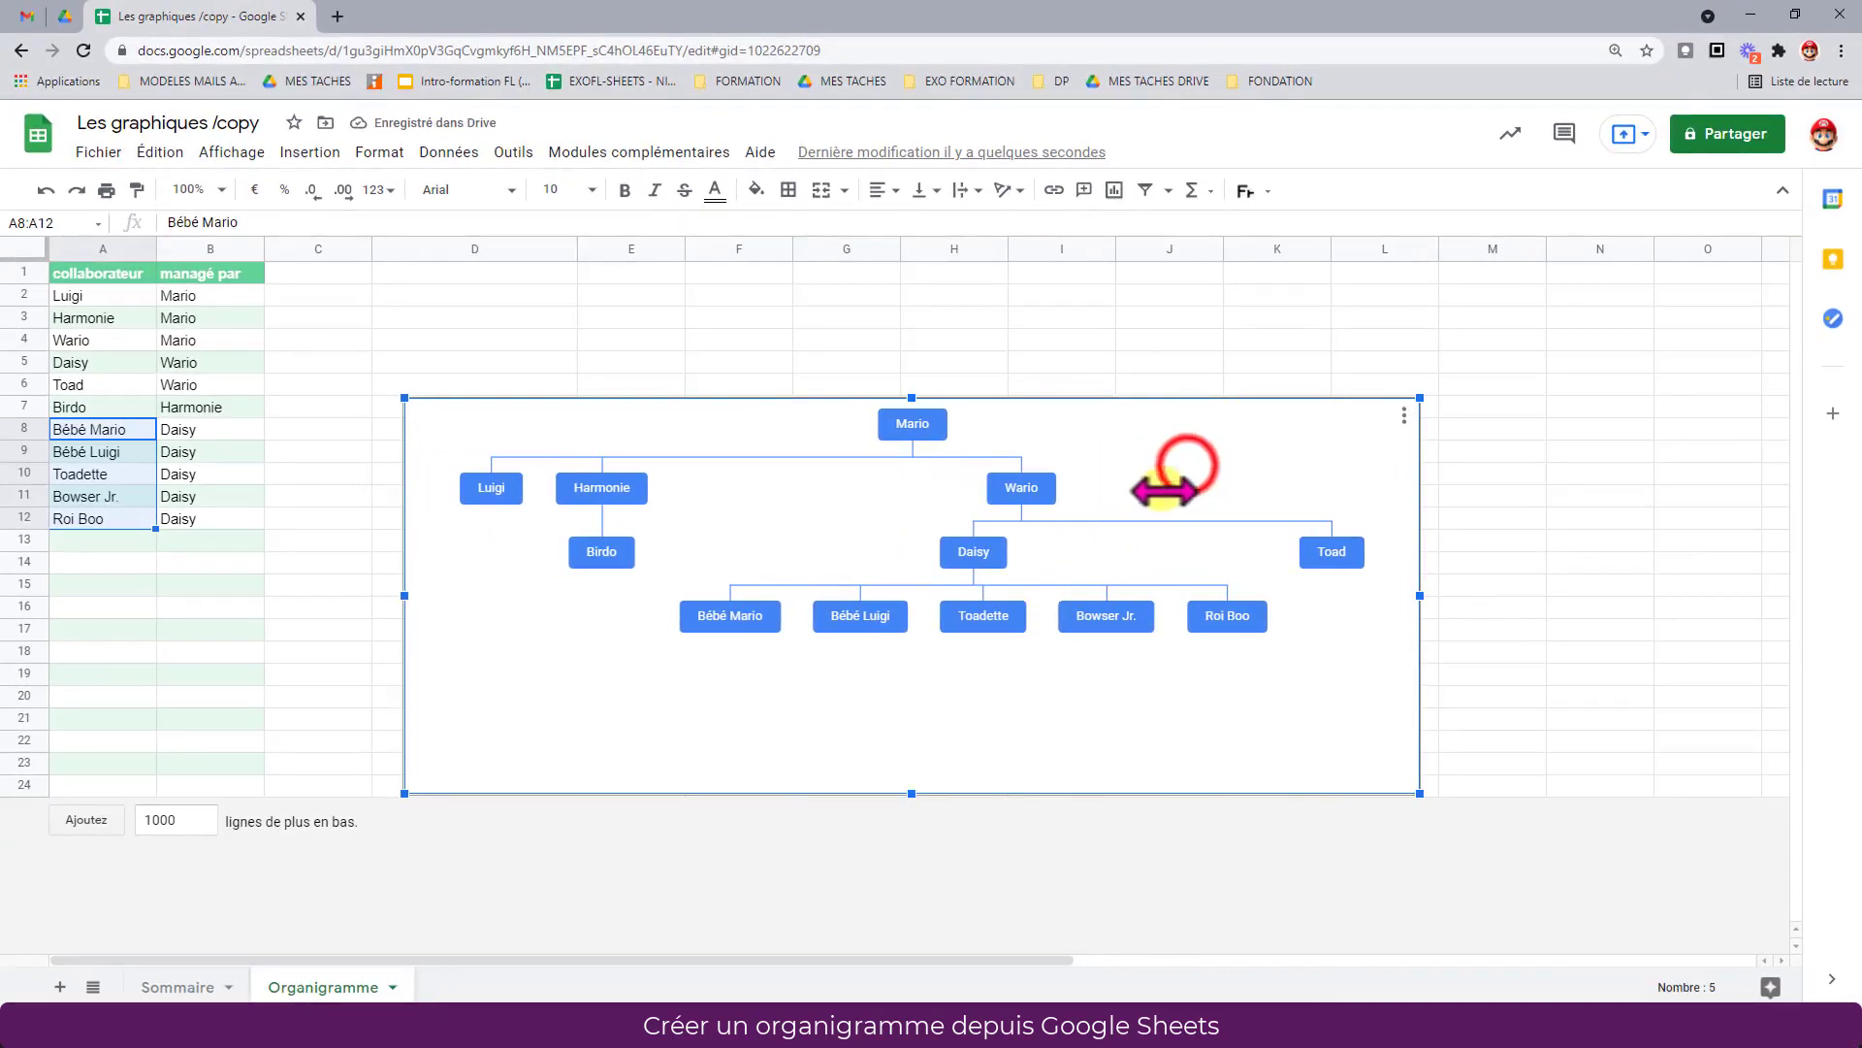
{"action": "left_click_drag", "start_coordinate": [1166, 449], "coordinate": [1049, 322]}
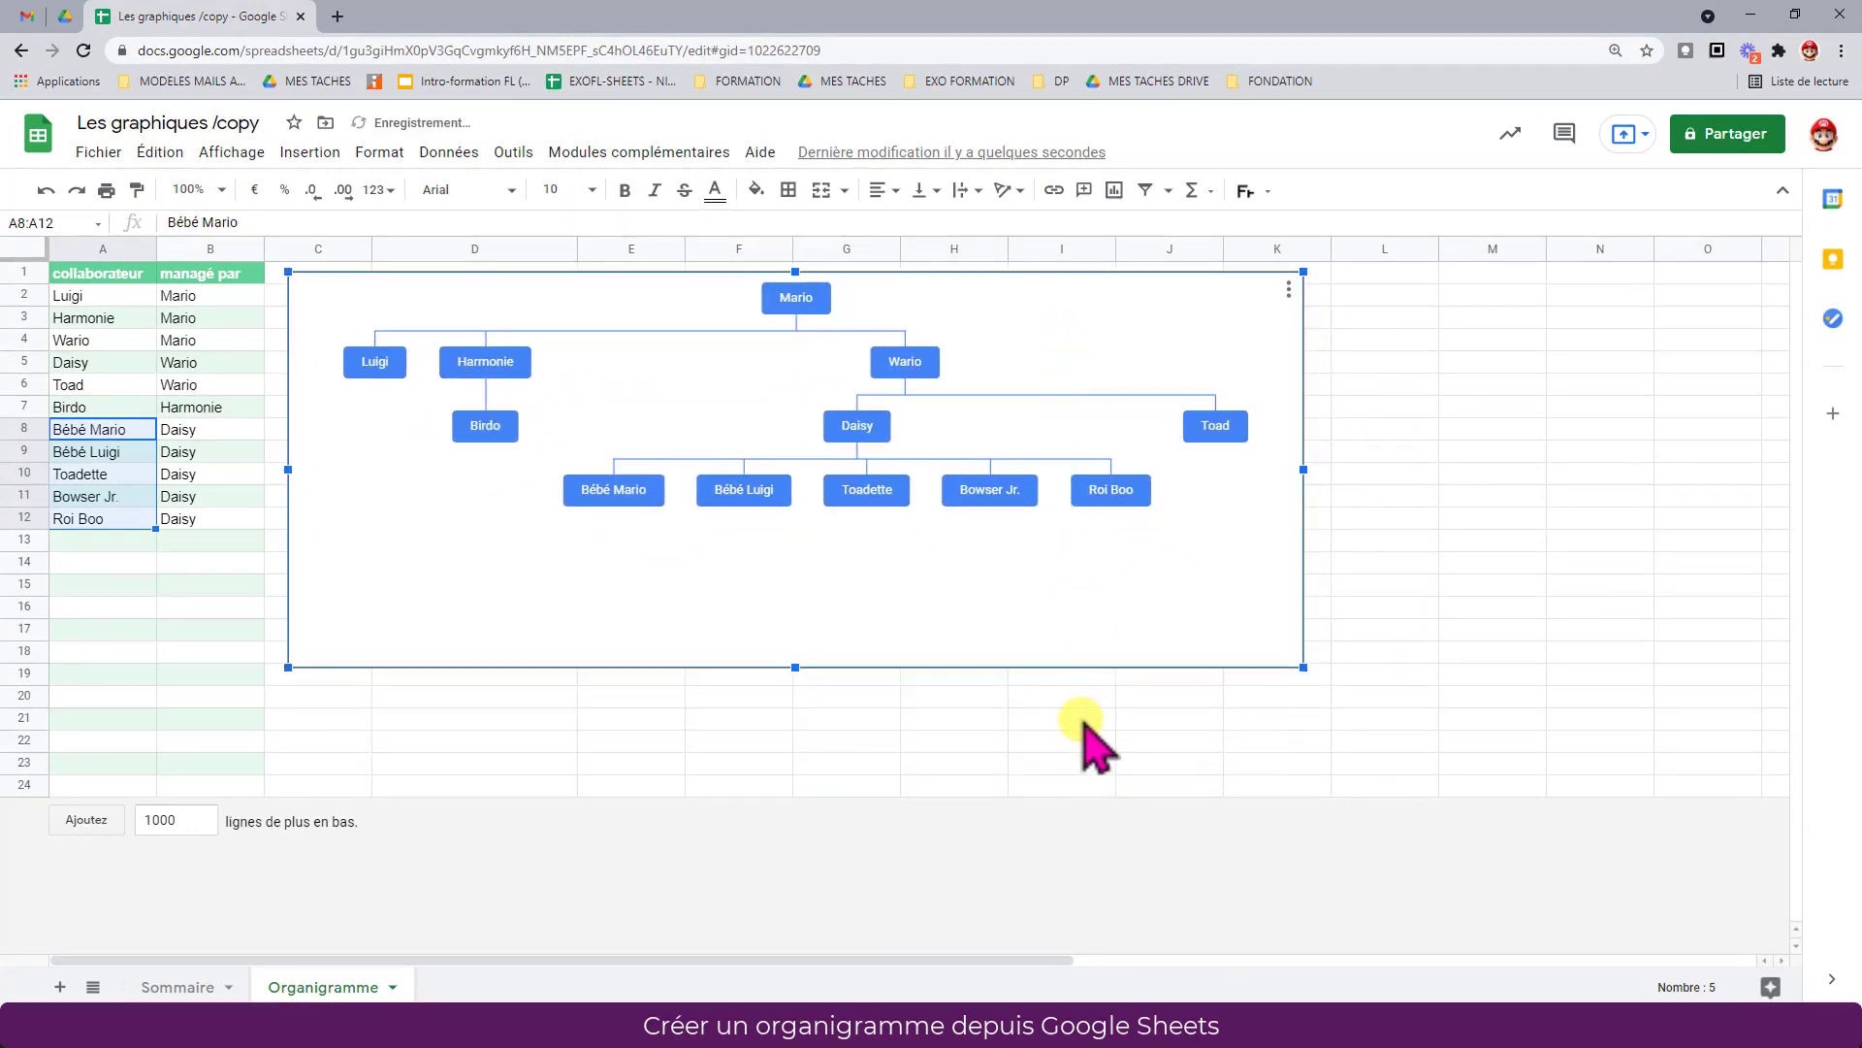
Open the organization chart's customization settings, try the Petite and Intermédiaire sizes, and set the size to Grande
{"action": "left_click", "coordinate": [1288, 290]}
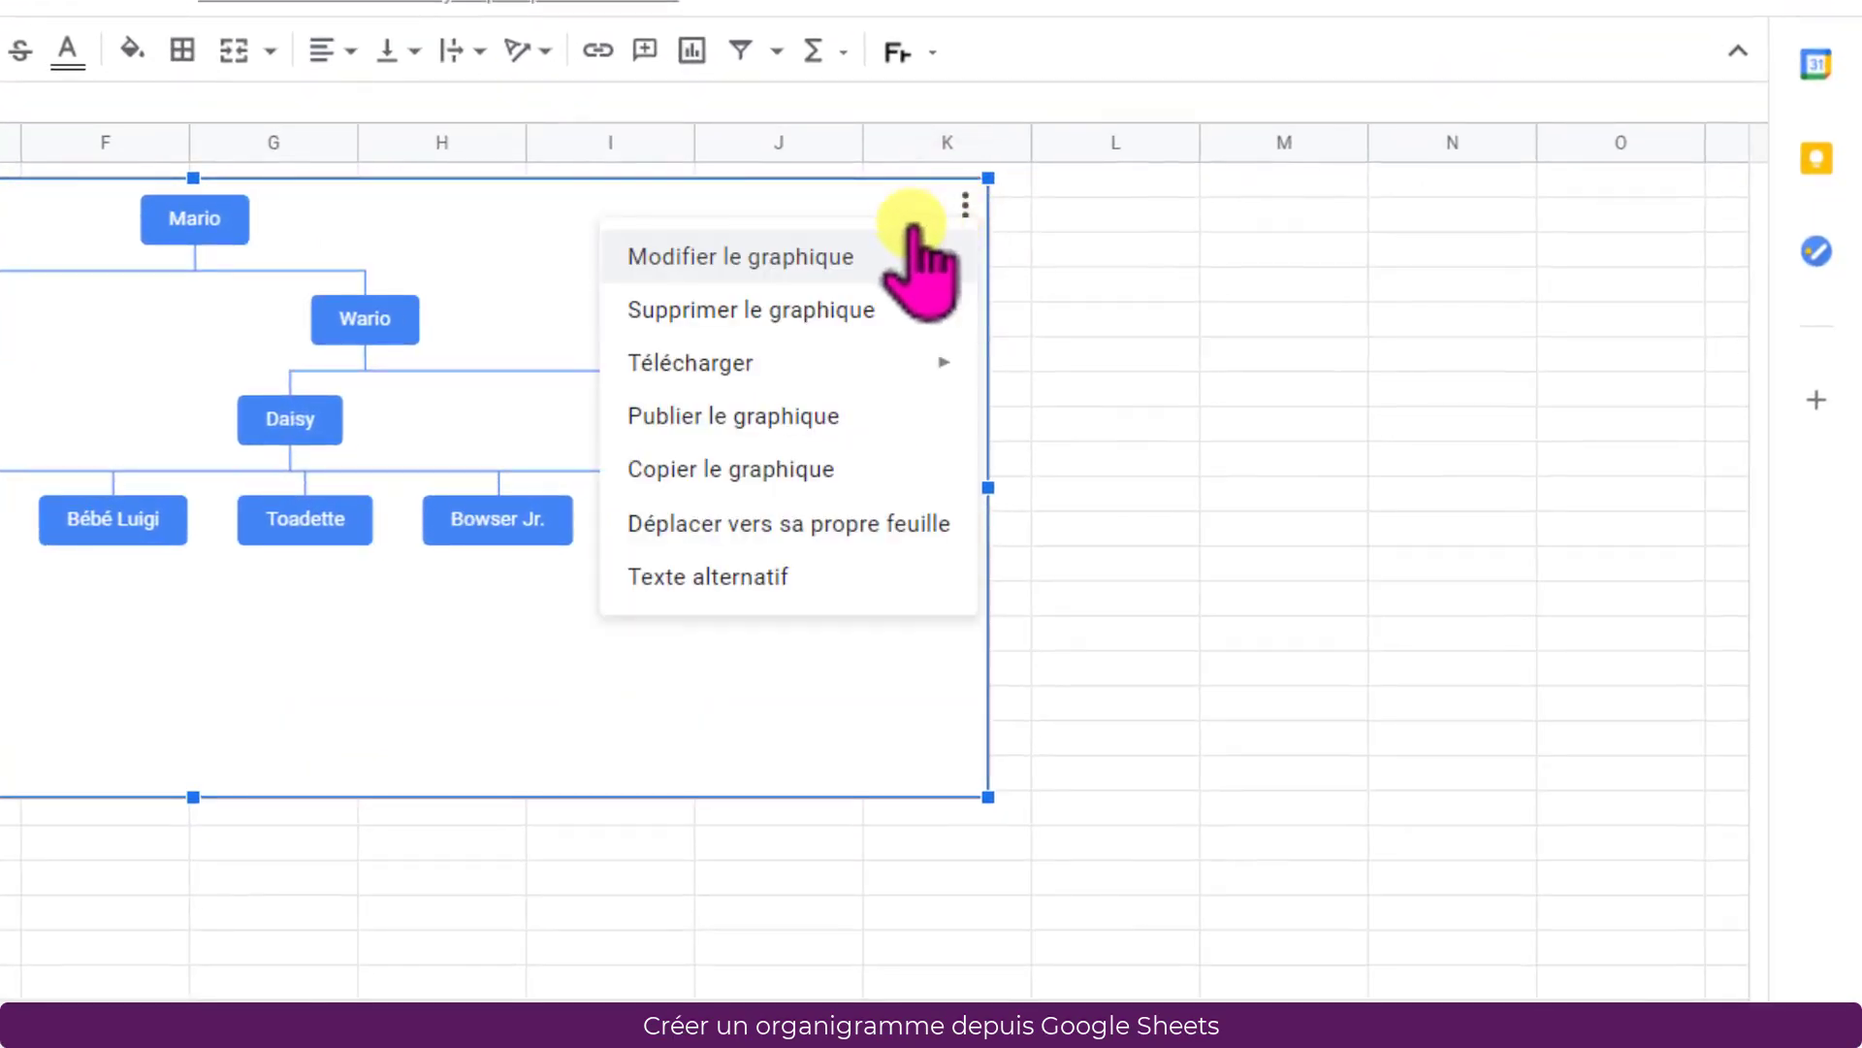
{"action": "left_click", "coordinate": [764, 257]}
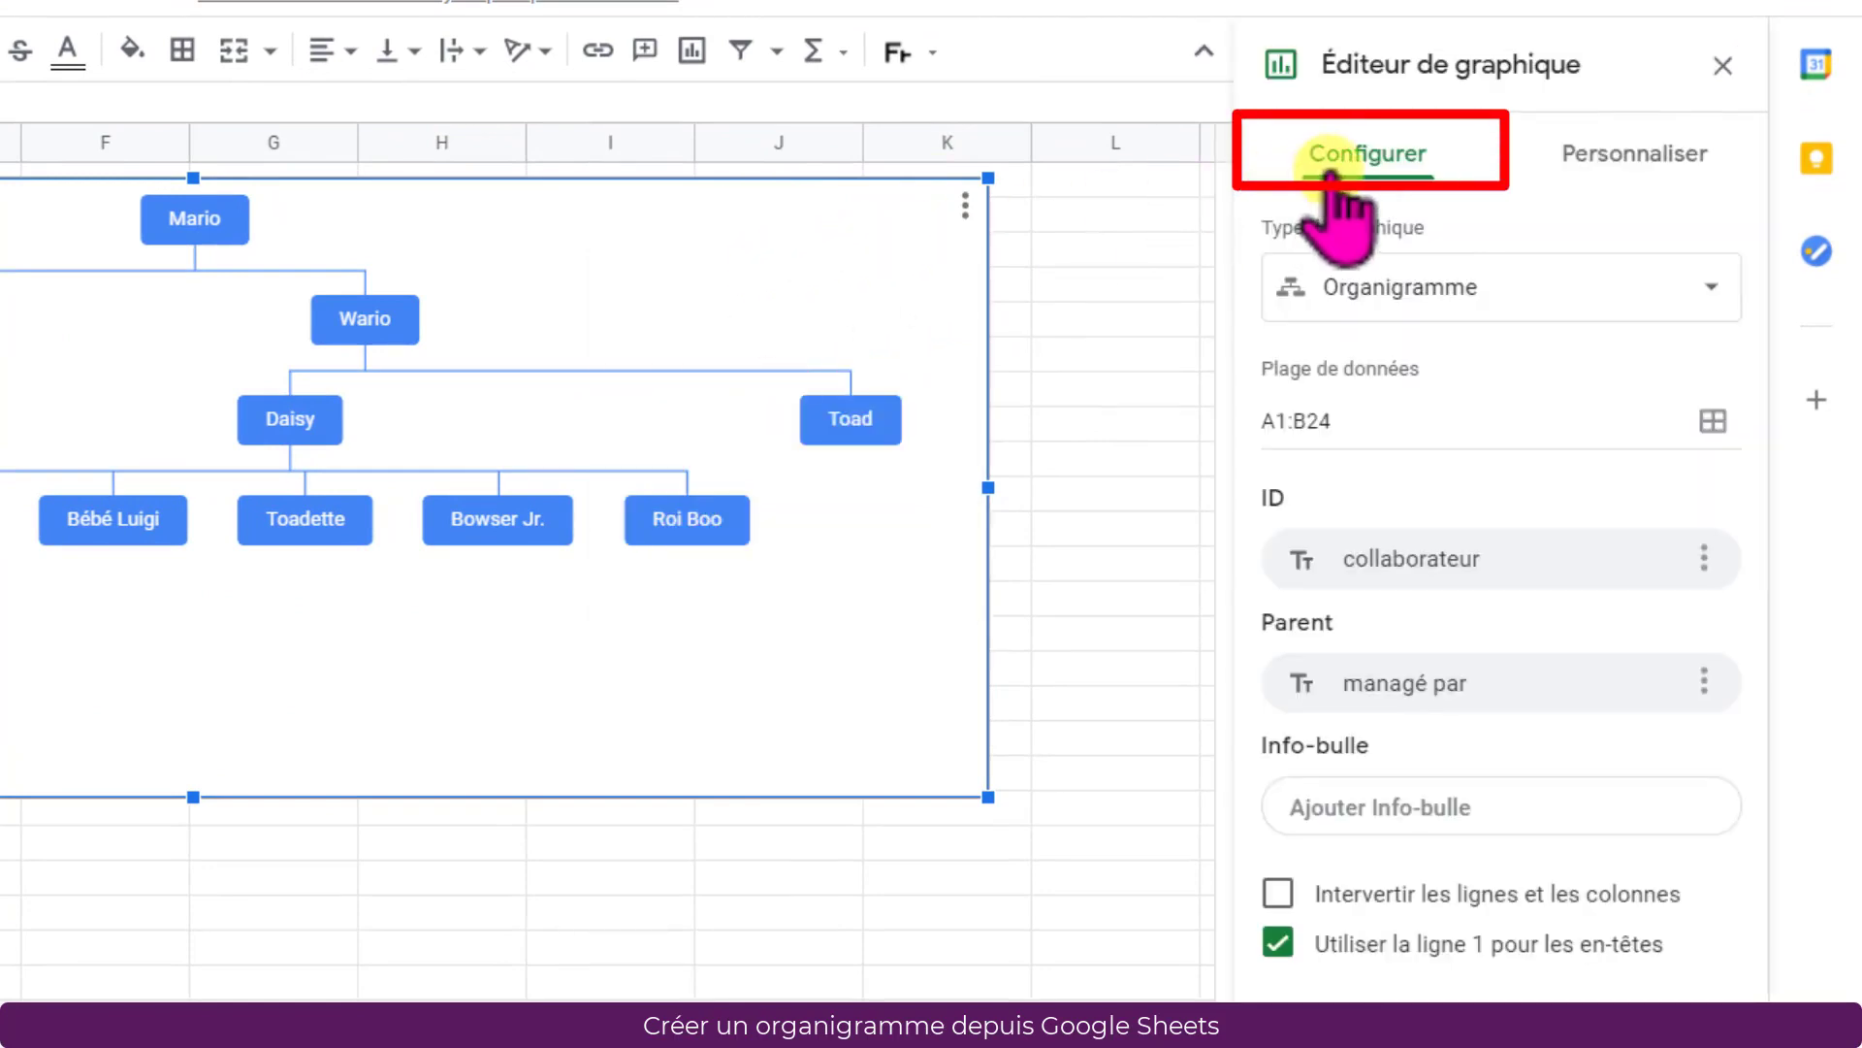
{"action": "left_click", "coordinate": [1635, 156]}
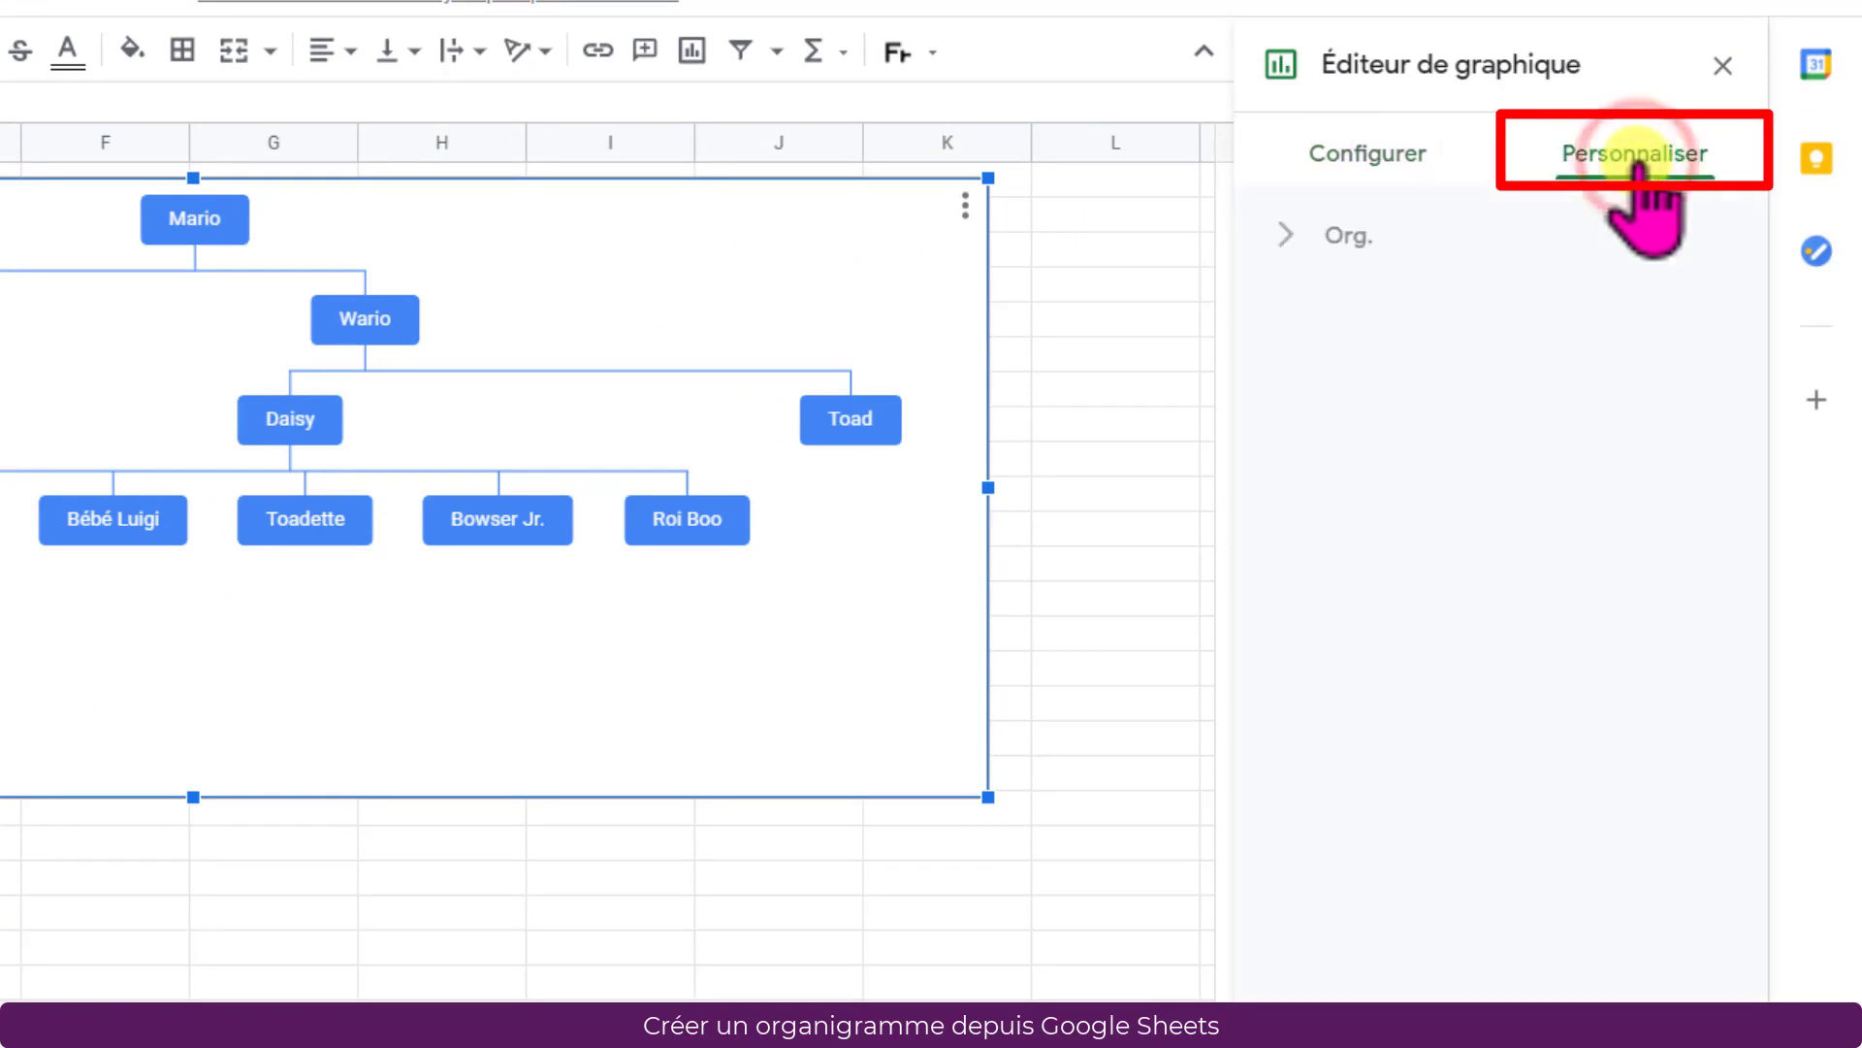
{"action": "left_click", "coordinate": [1316, 237]}
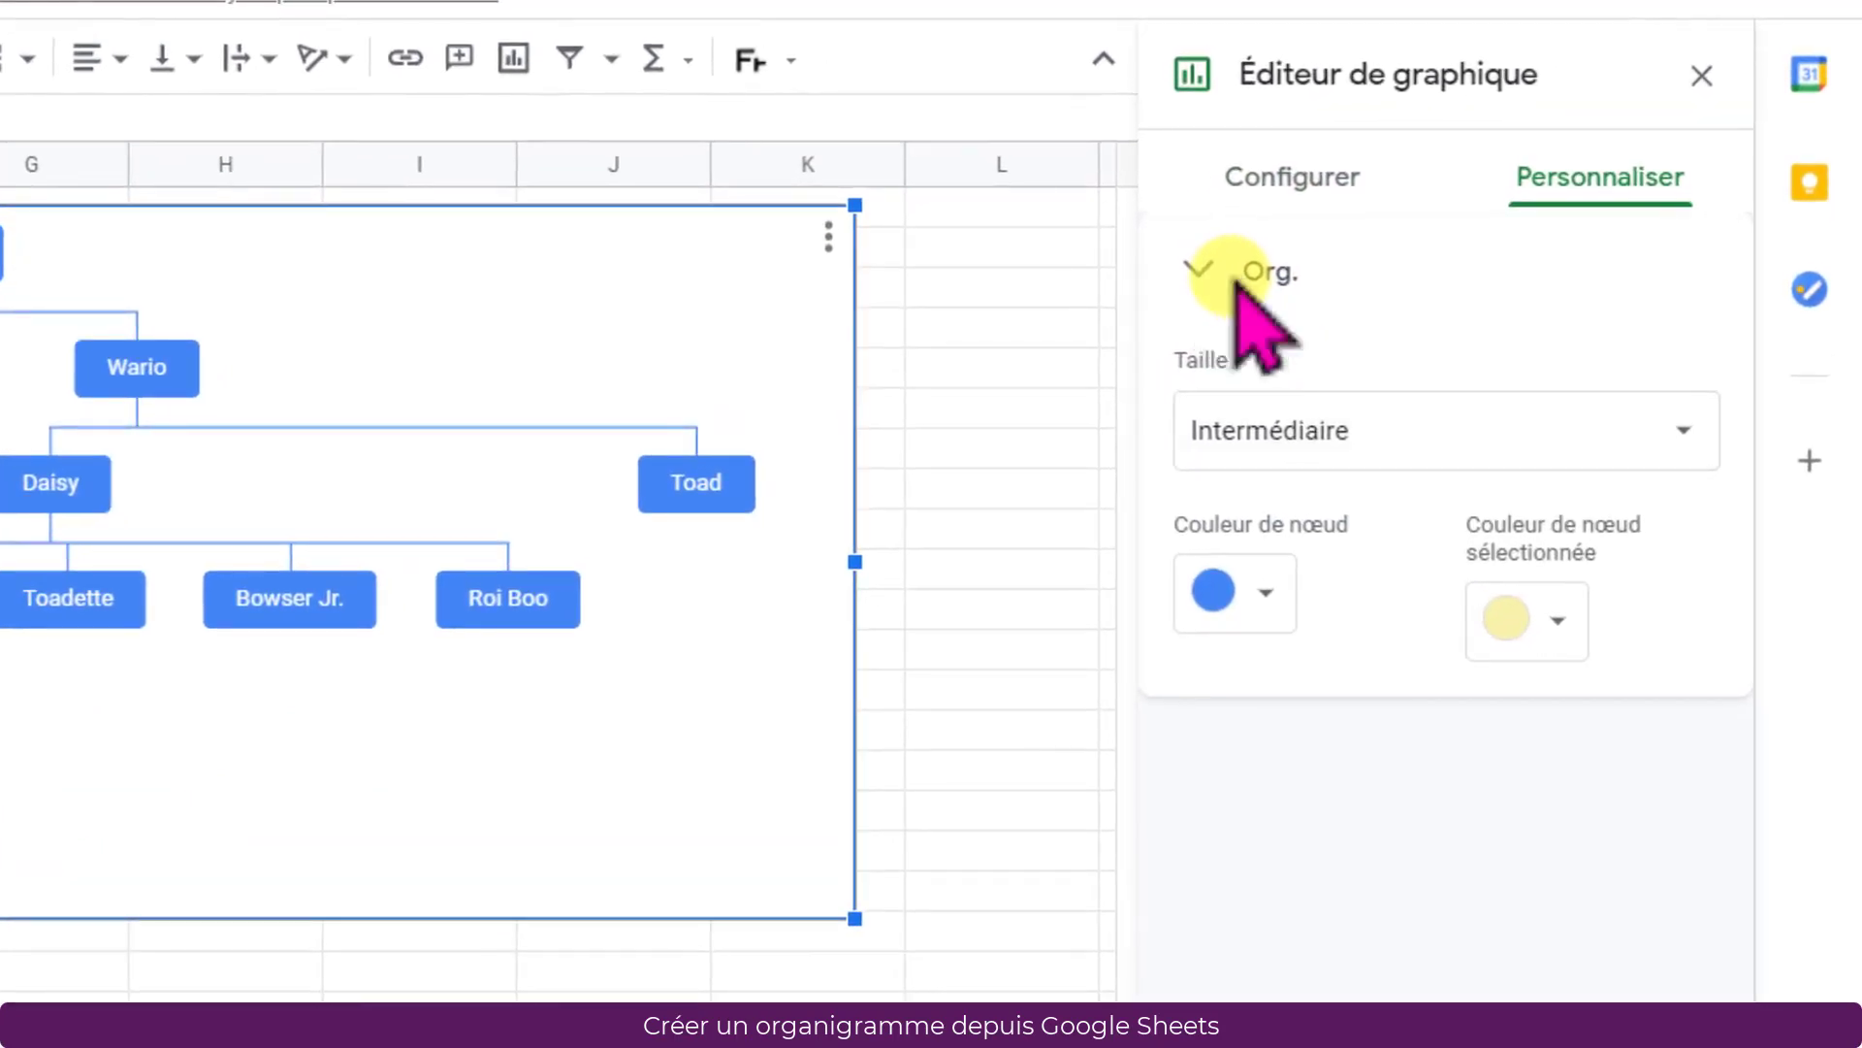
{"action": "left_click", "coordinate": [1681, 430]}
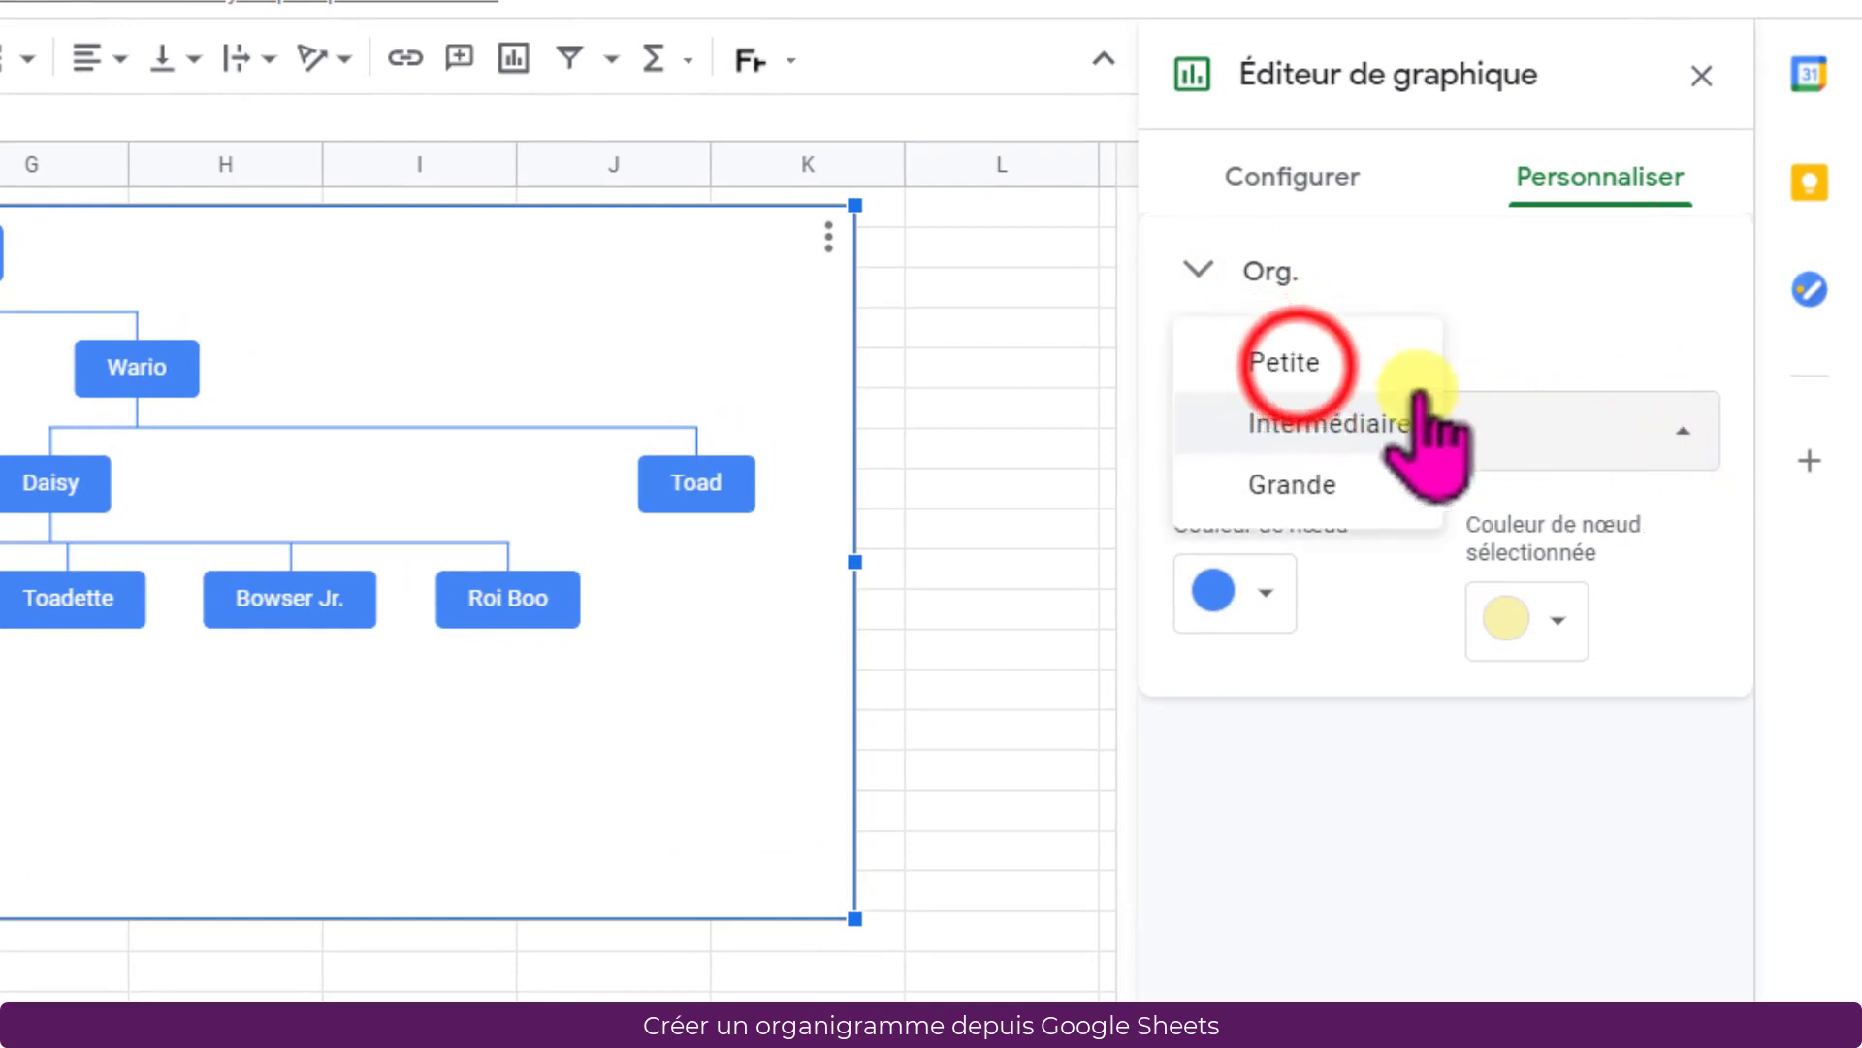
{"action": "left_click", "coordinate": [1295, 363]}
{"action": "left_click", "coordinate": [1424, 433]}
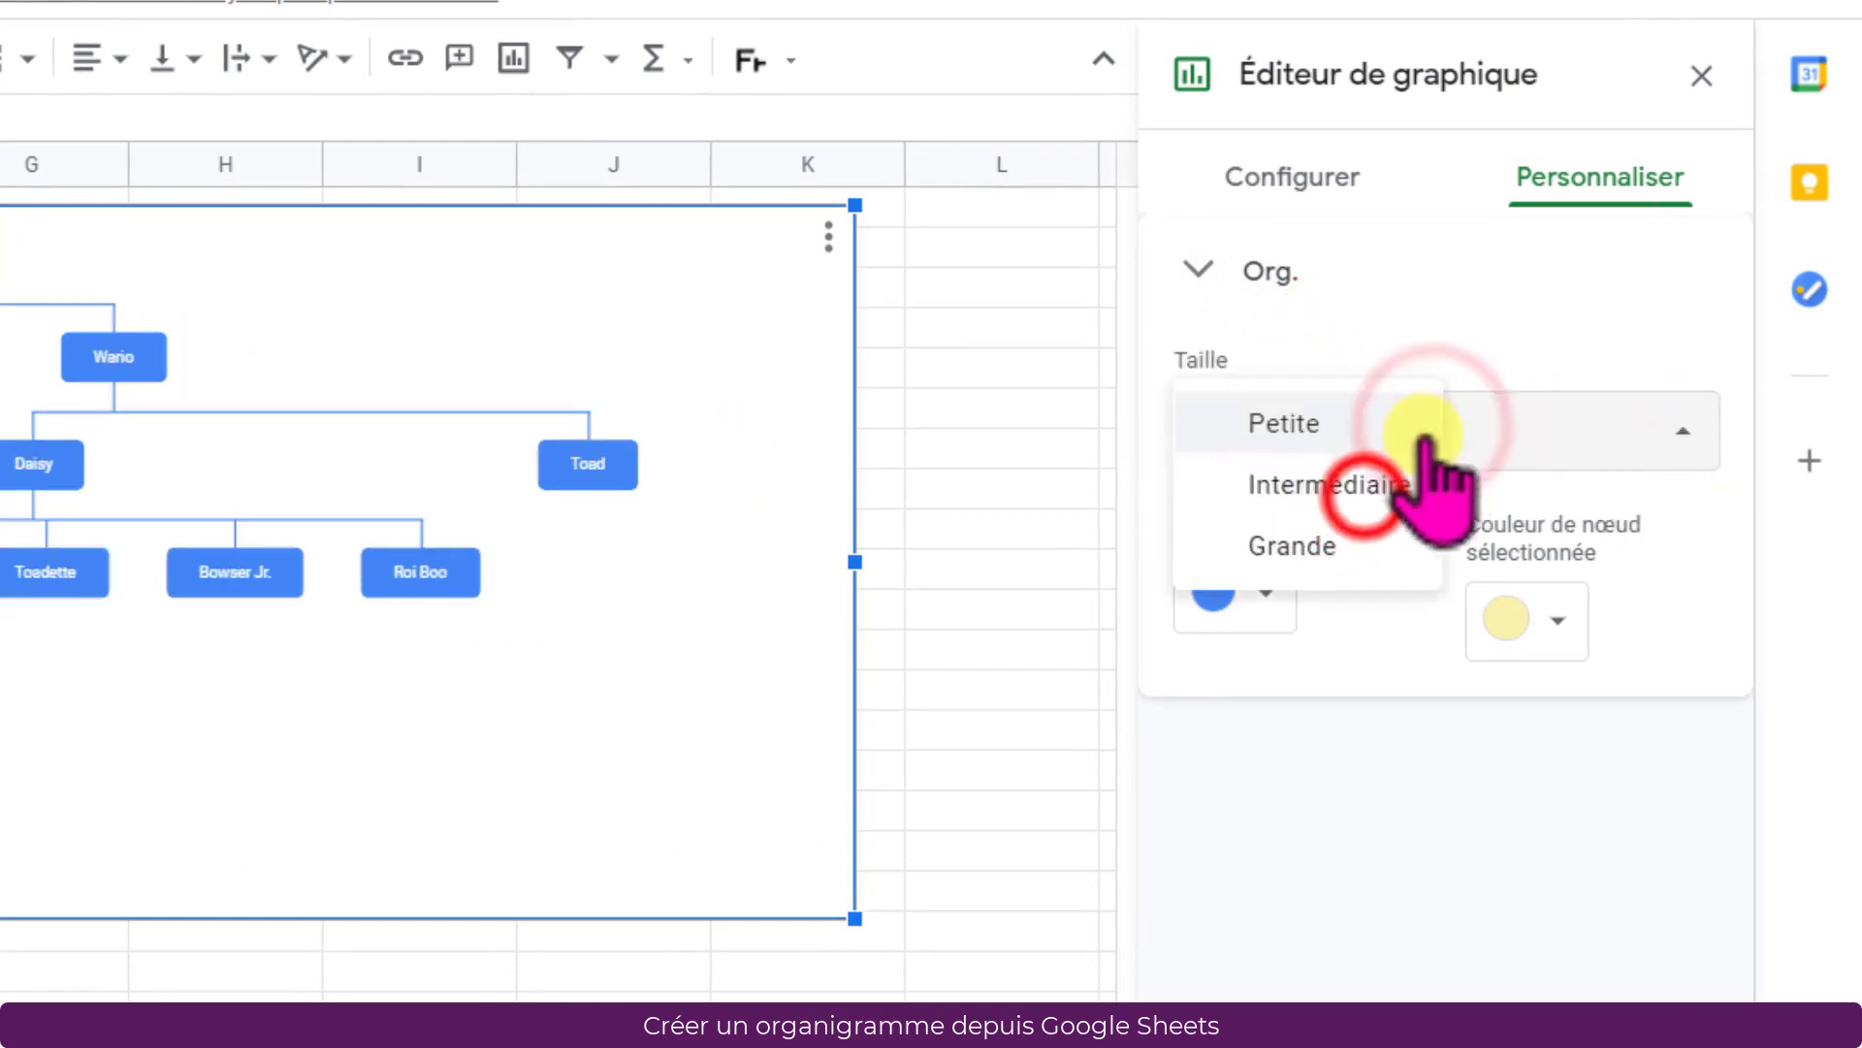
{"action": "left_click", "coordinate": [1353, 485]}
{"action": "left_click", "coordinate": [1359, 442]}
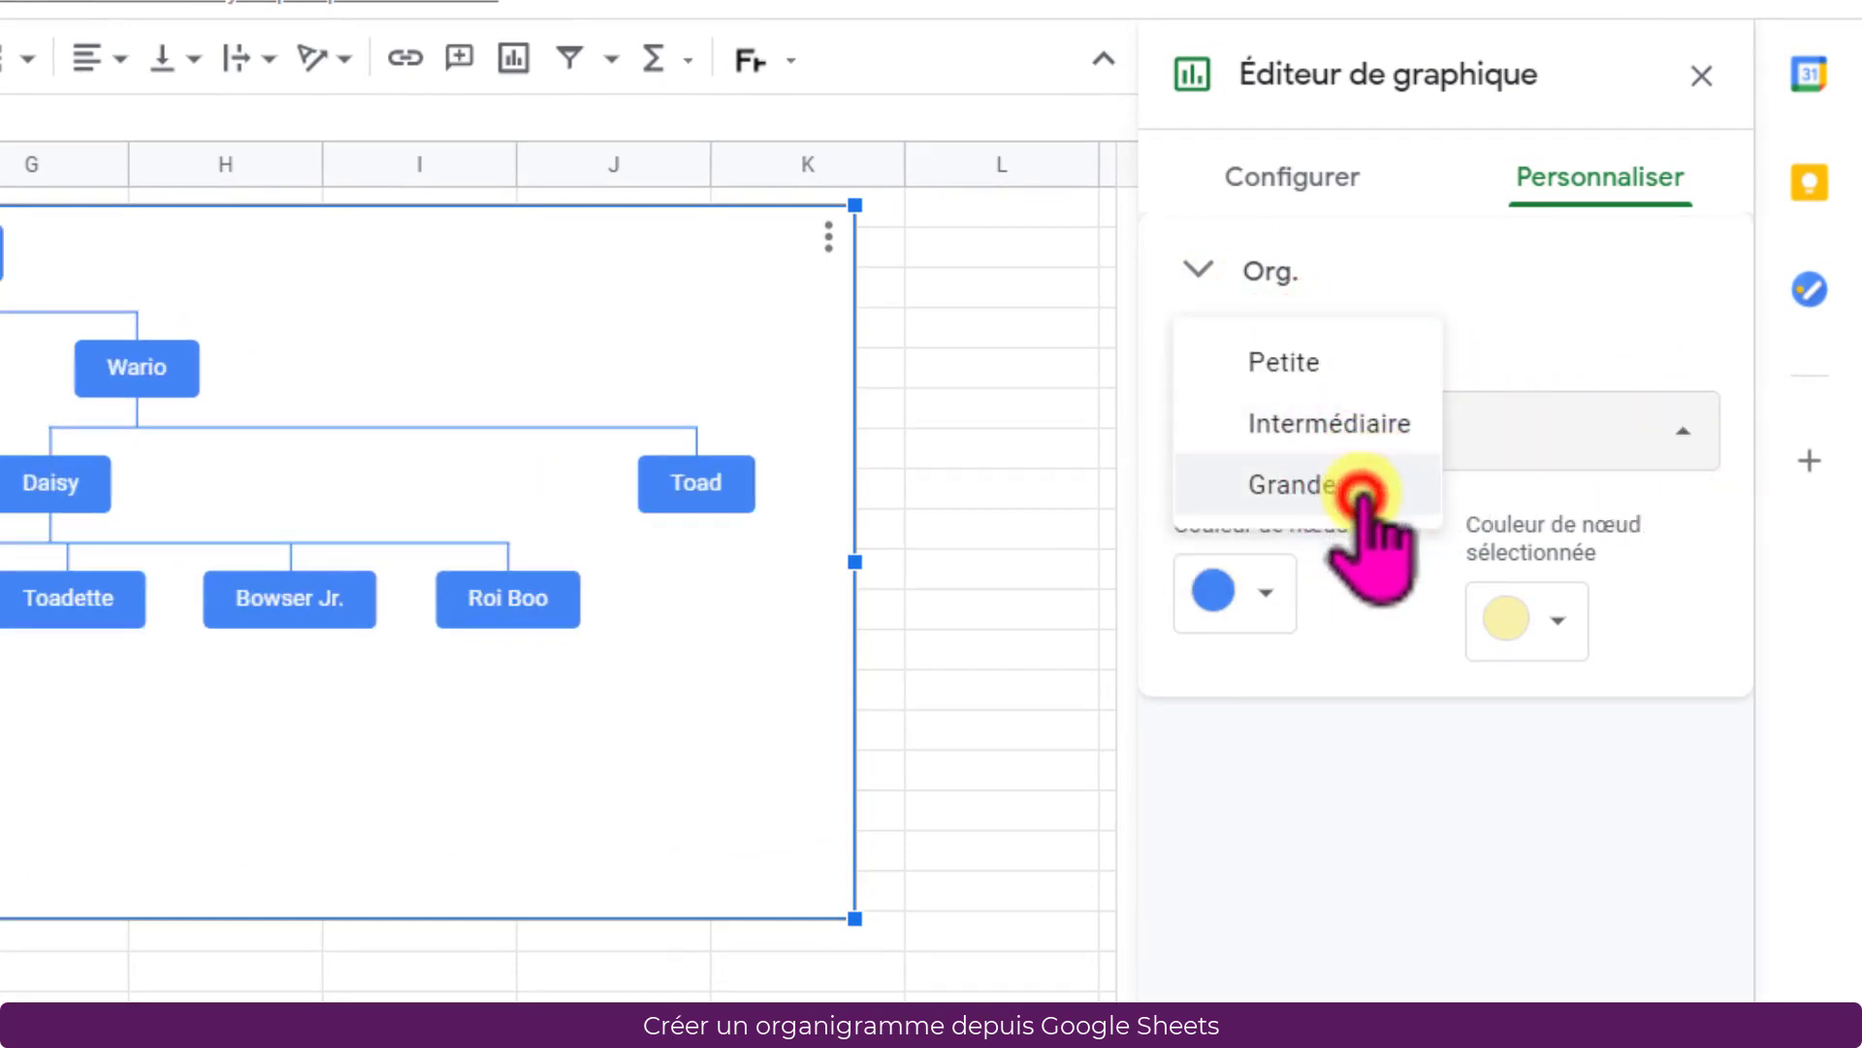
{"action": "left_click", "coordinate": [1362, 490]}
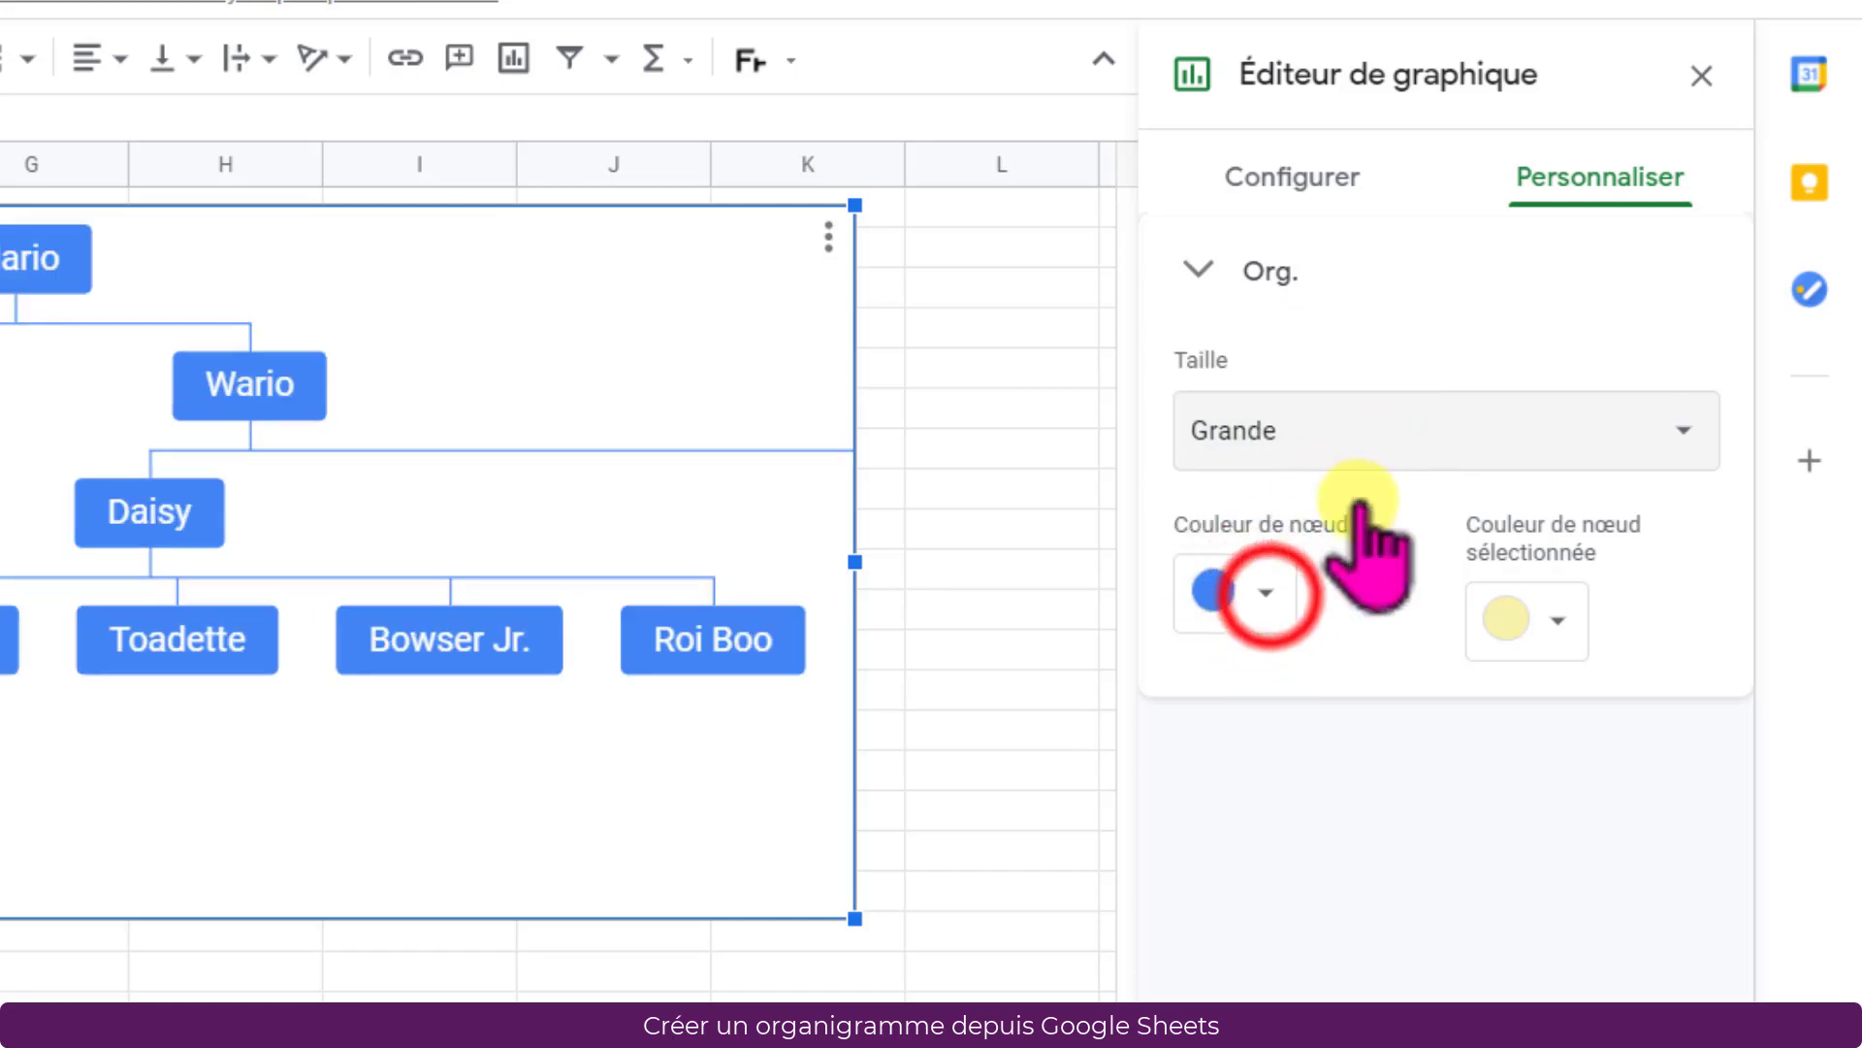
Set the chart's node color to purple and the selected-node color to magenta, and try it on the Wario box
{"action": "left_click", "coordinate": [1266, 594]}
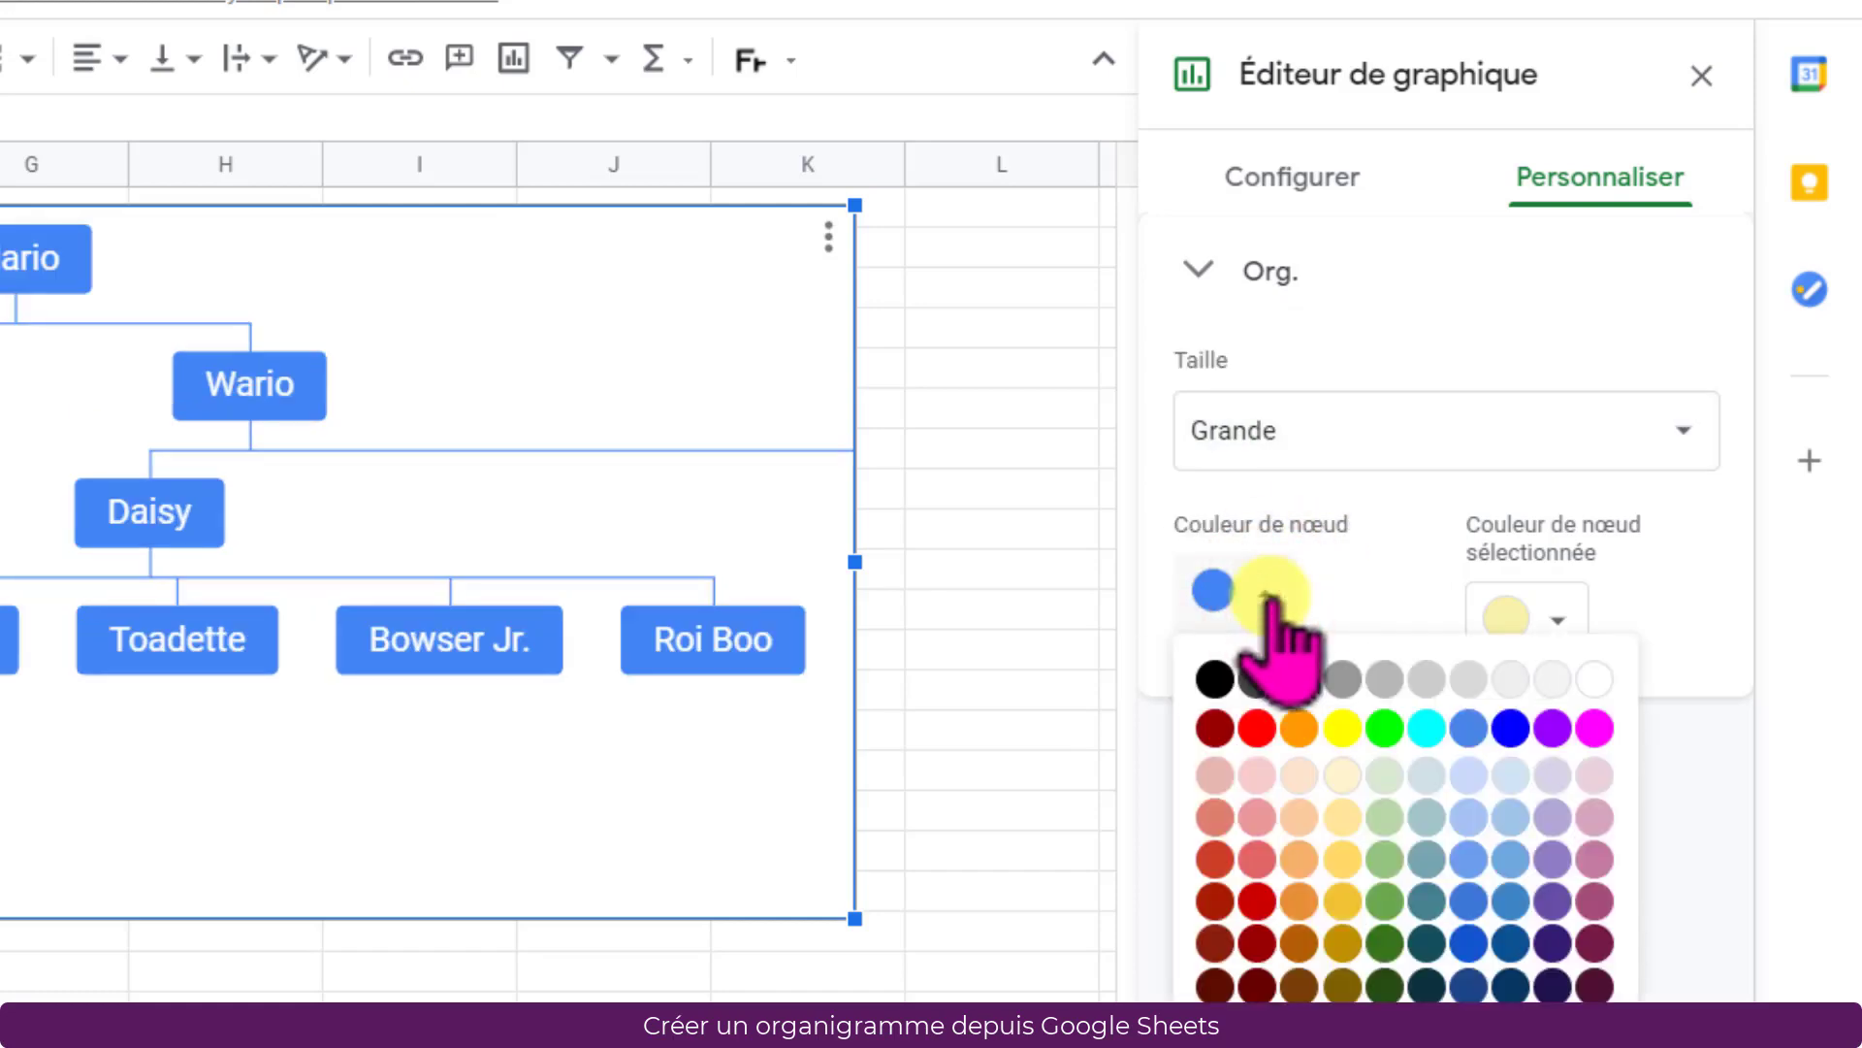
{"action": "left_click", "coordinate": [1553, 730]}
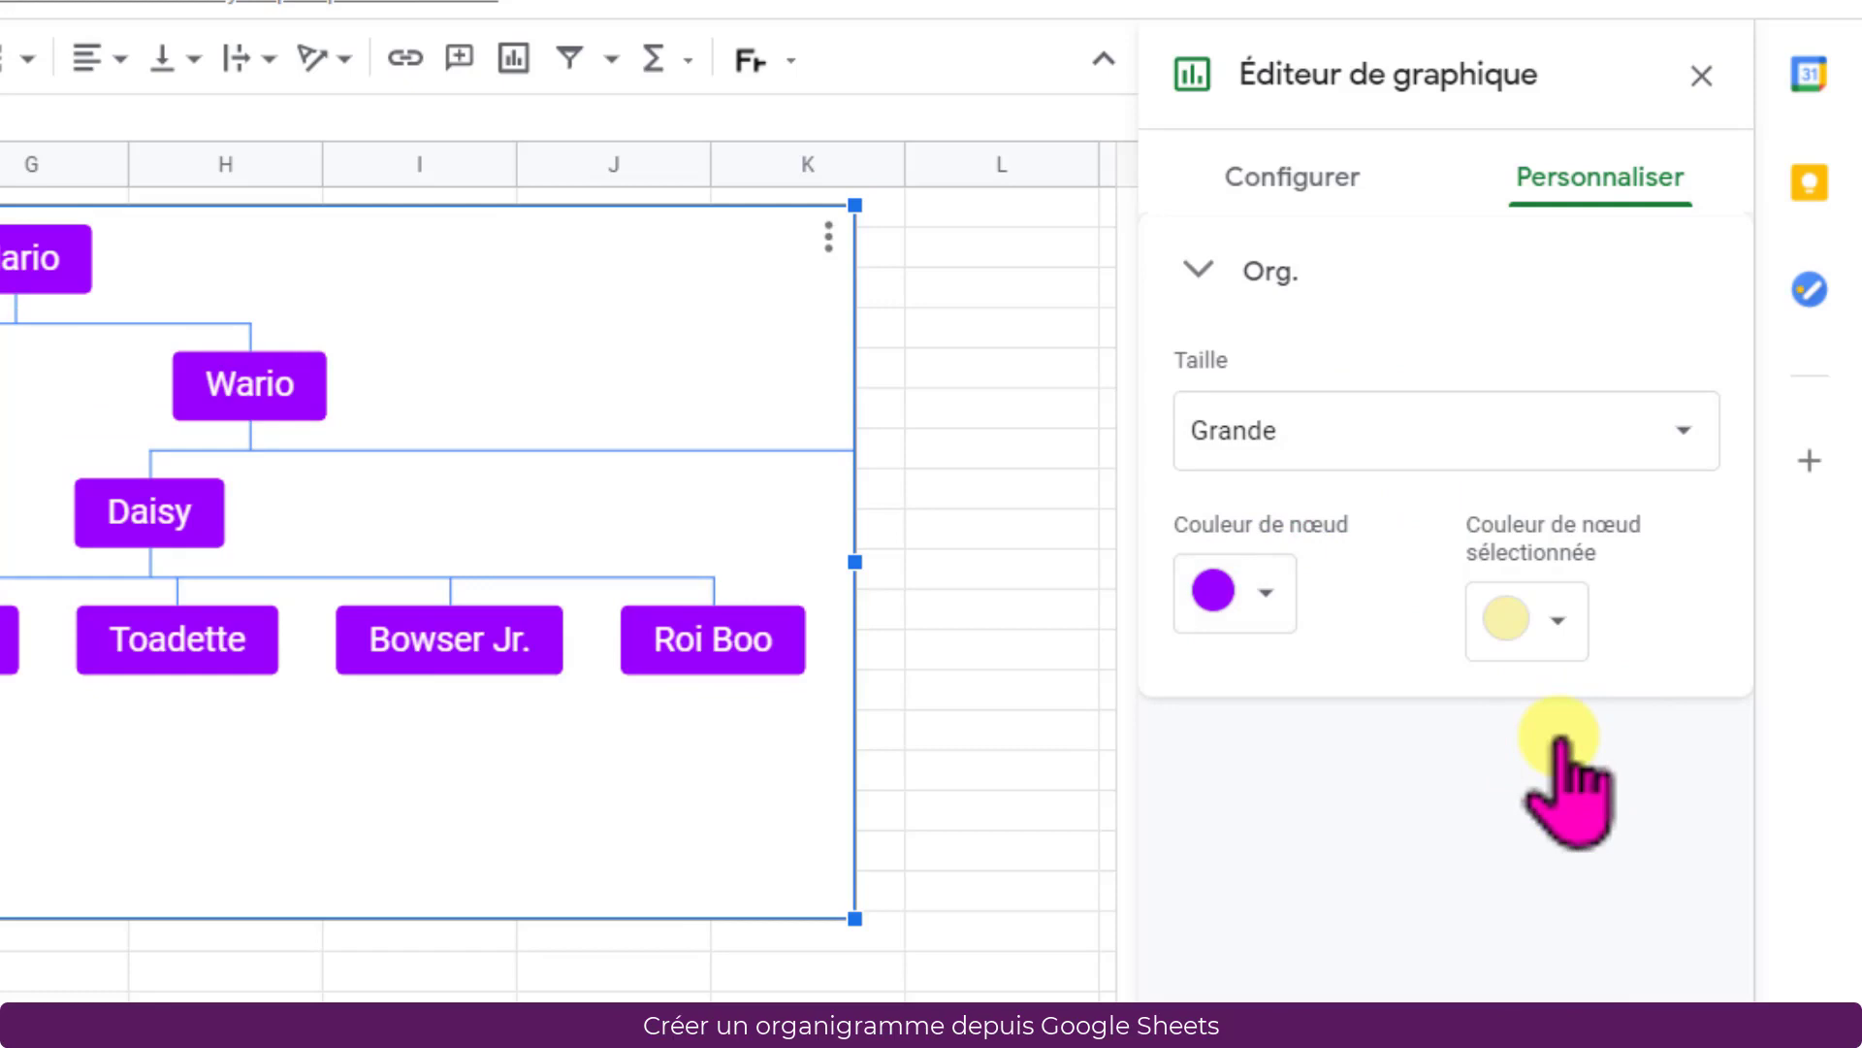
{"action": "left_click", "coordinate": [1556, 618]}
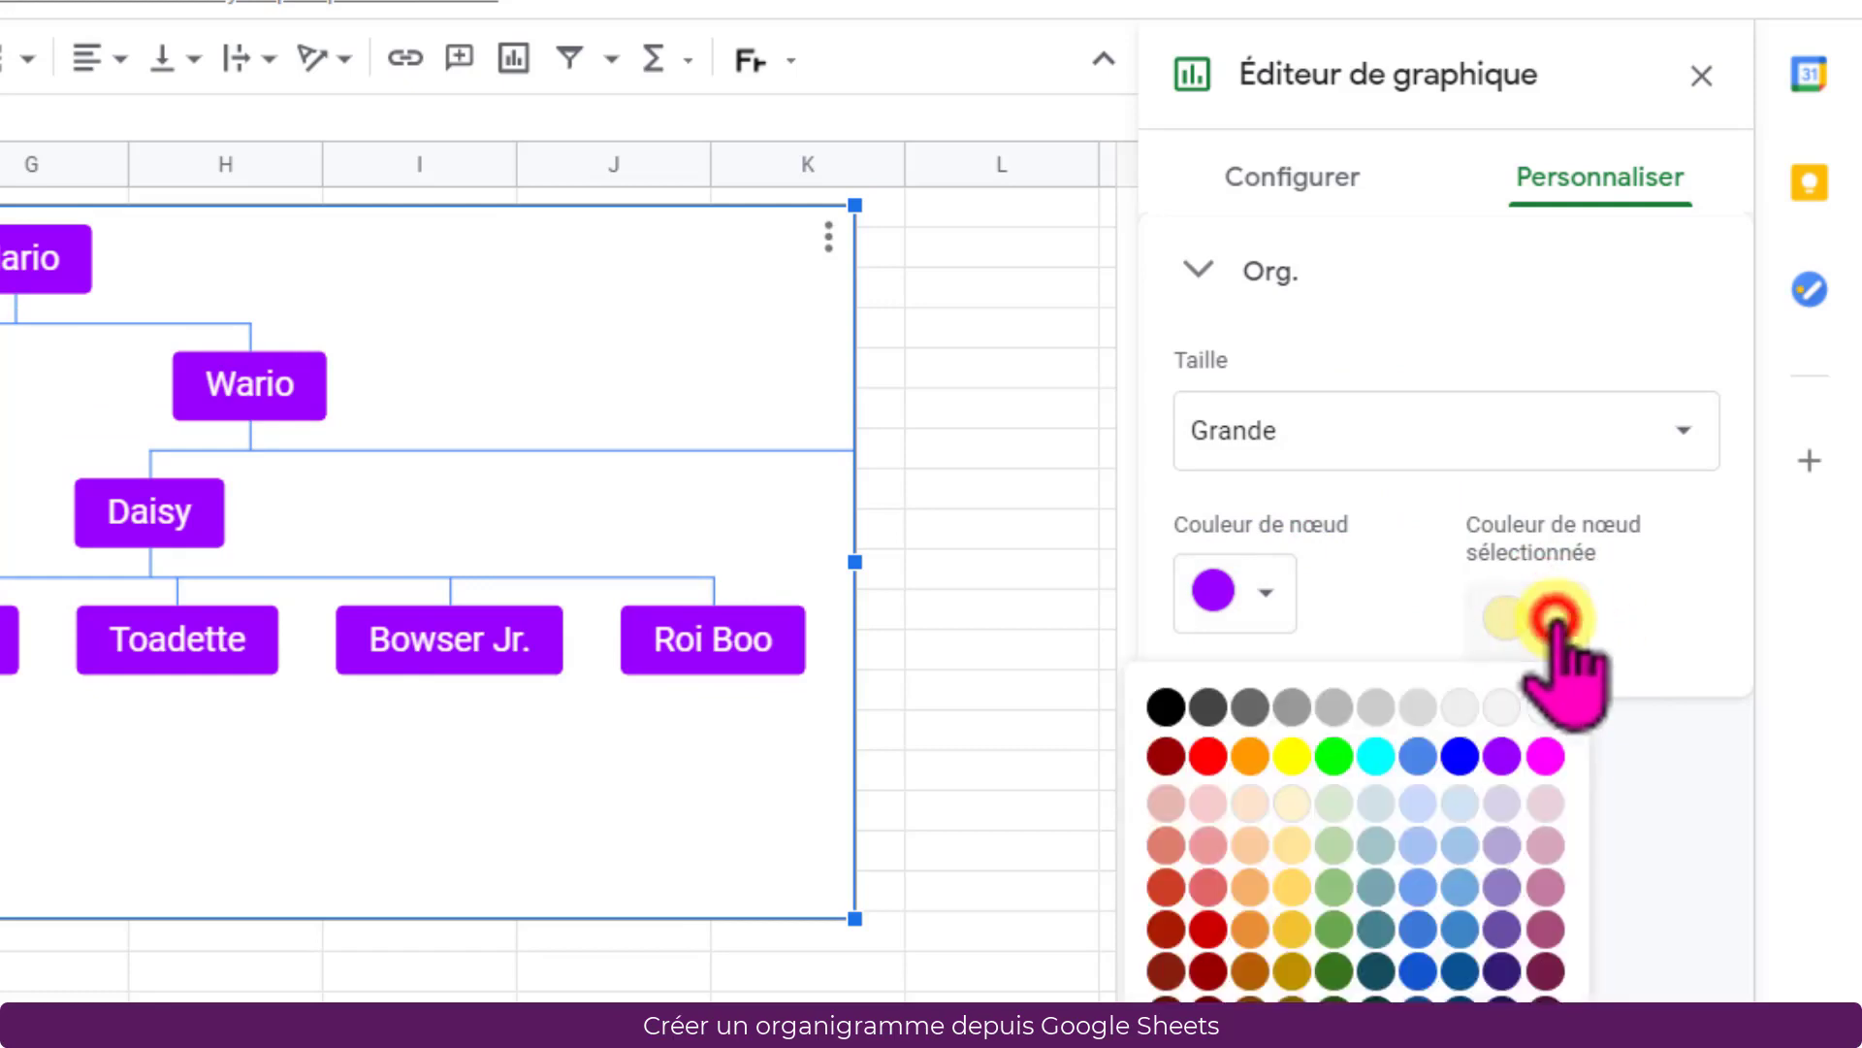
{"action": "left_click", "coordinate": [1545, 754]}
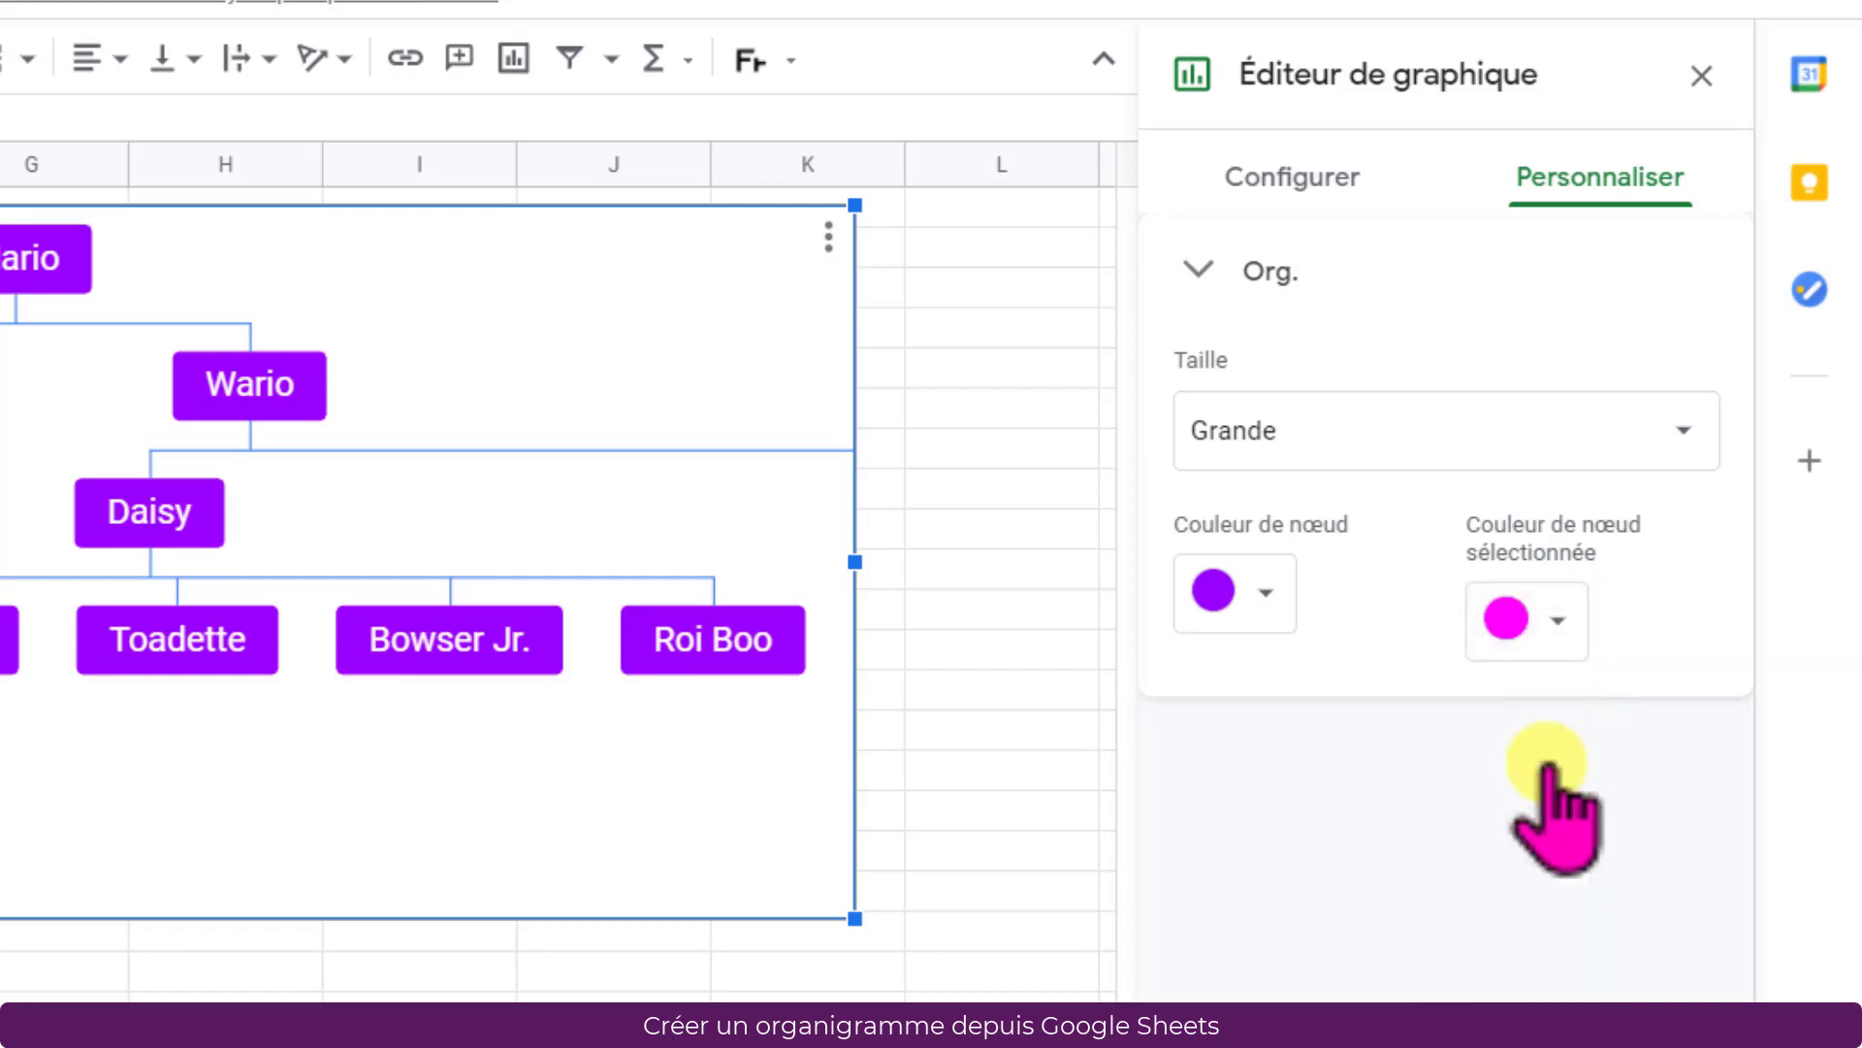
{"action": "left_click", "coordinate": [260, 386]}
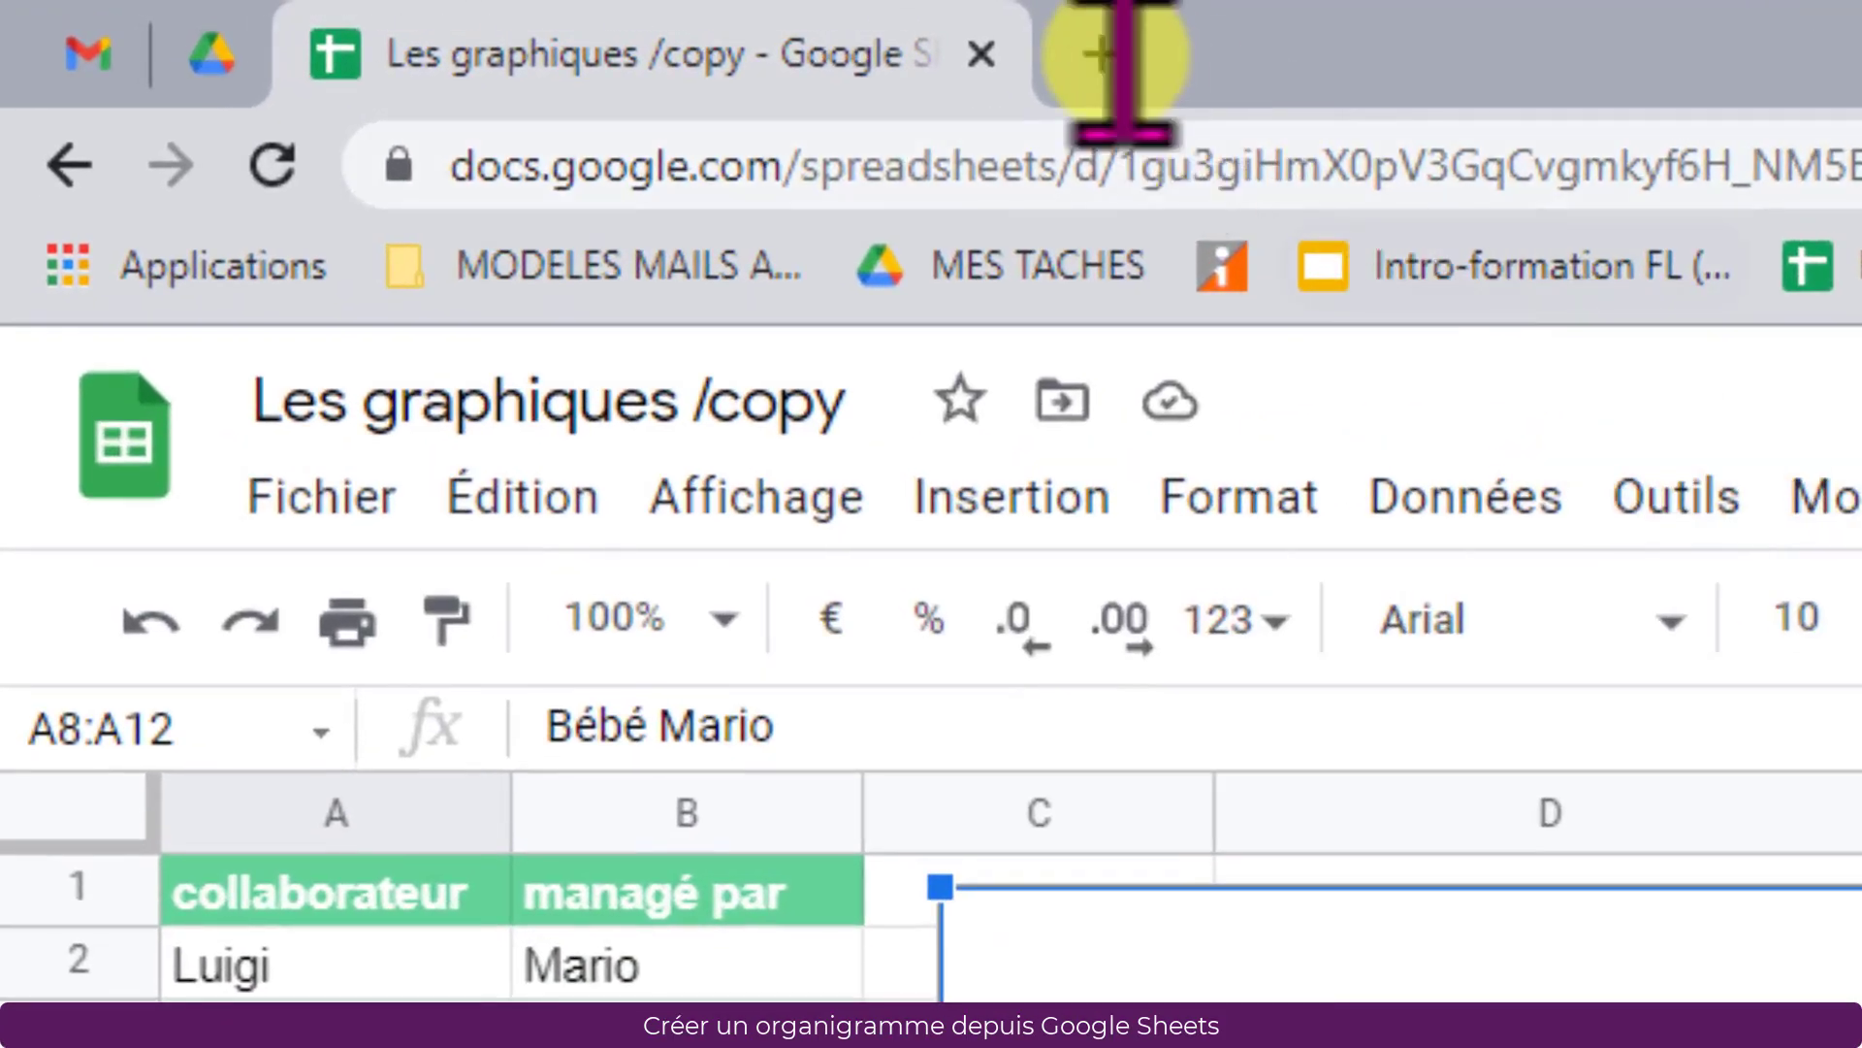
Create a new Google Slides presentation in a new browser tab with slide.new and add a blank (Vide) slide
{"action": "left_click", "coordinate": [340, 17]}
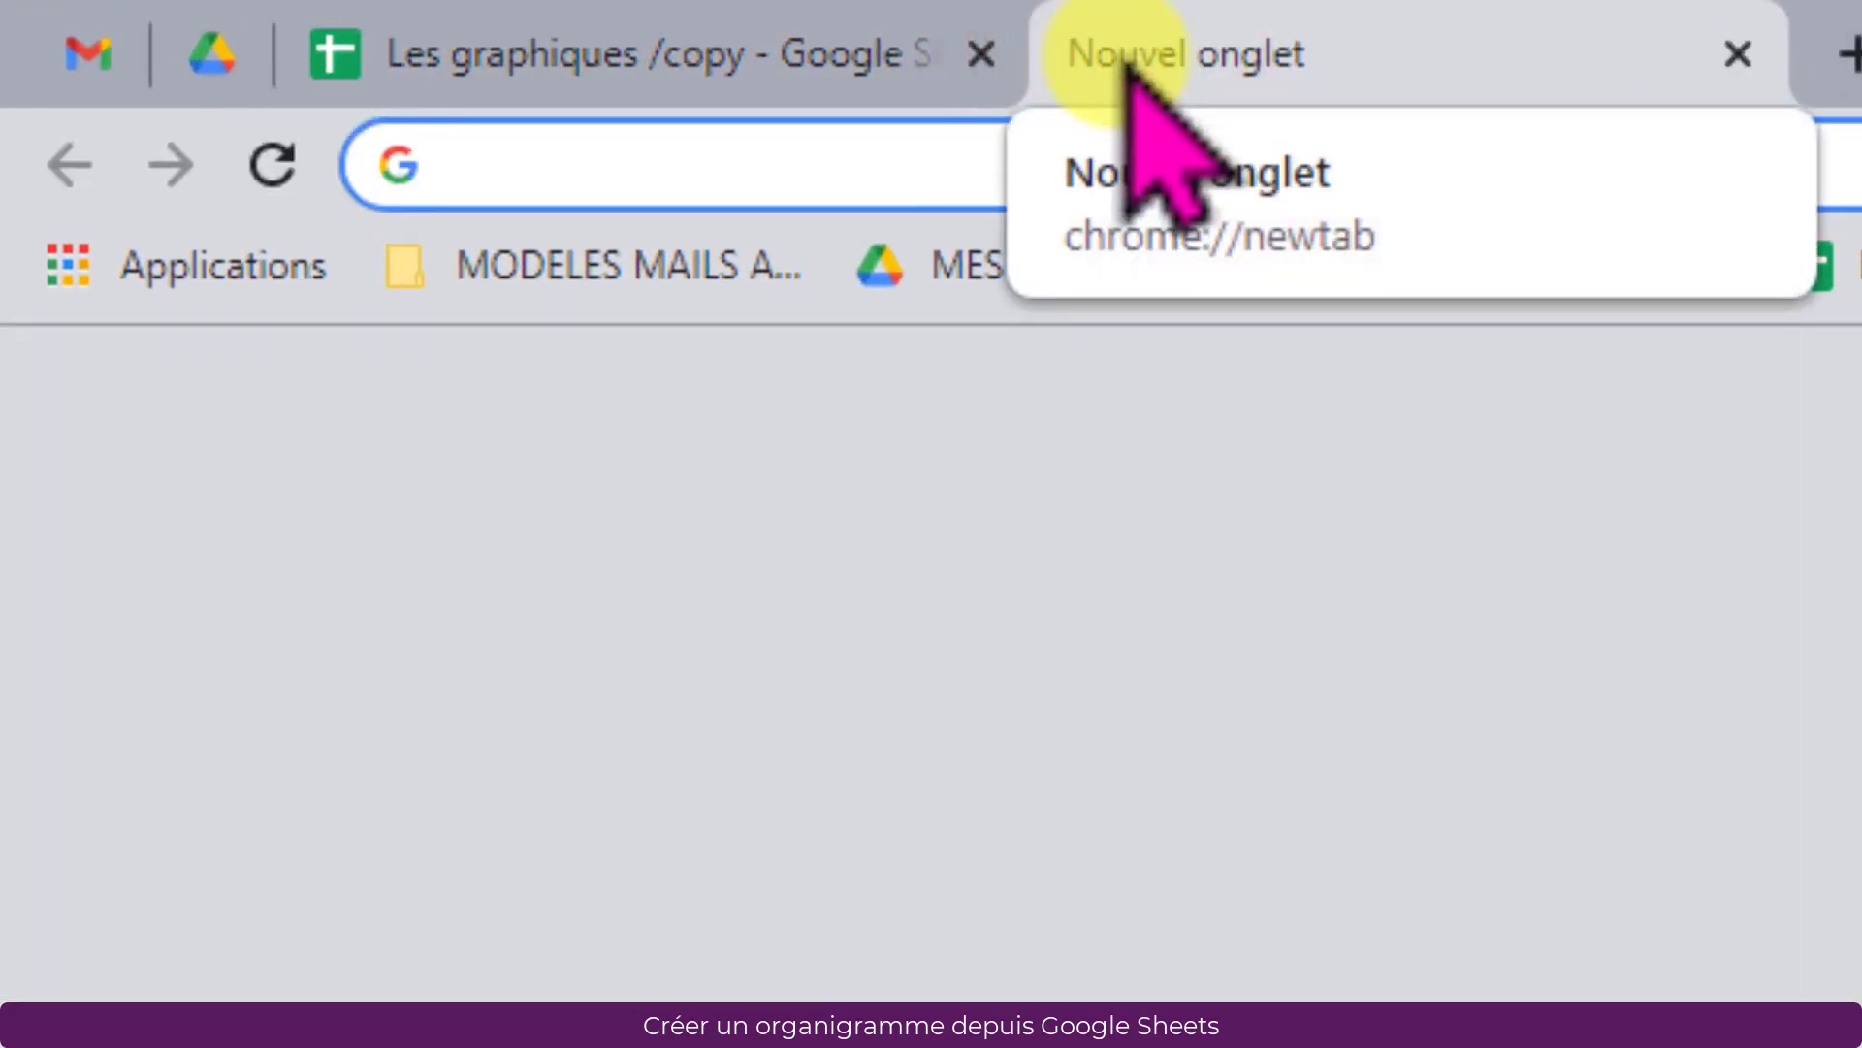
{"action": "type", "text": "slide.new"}
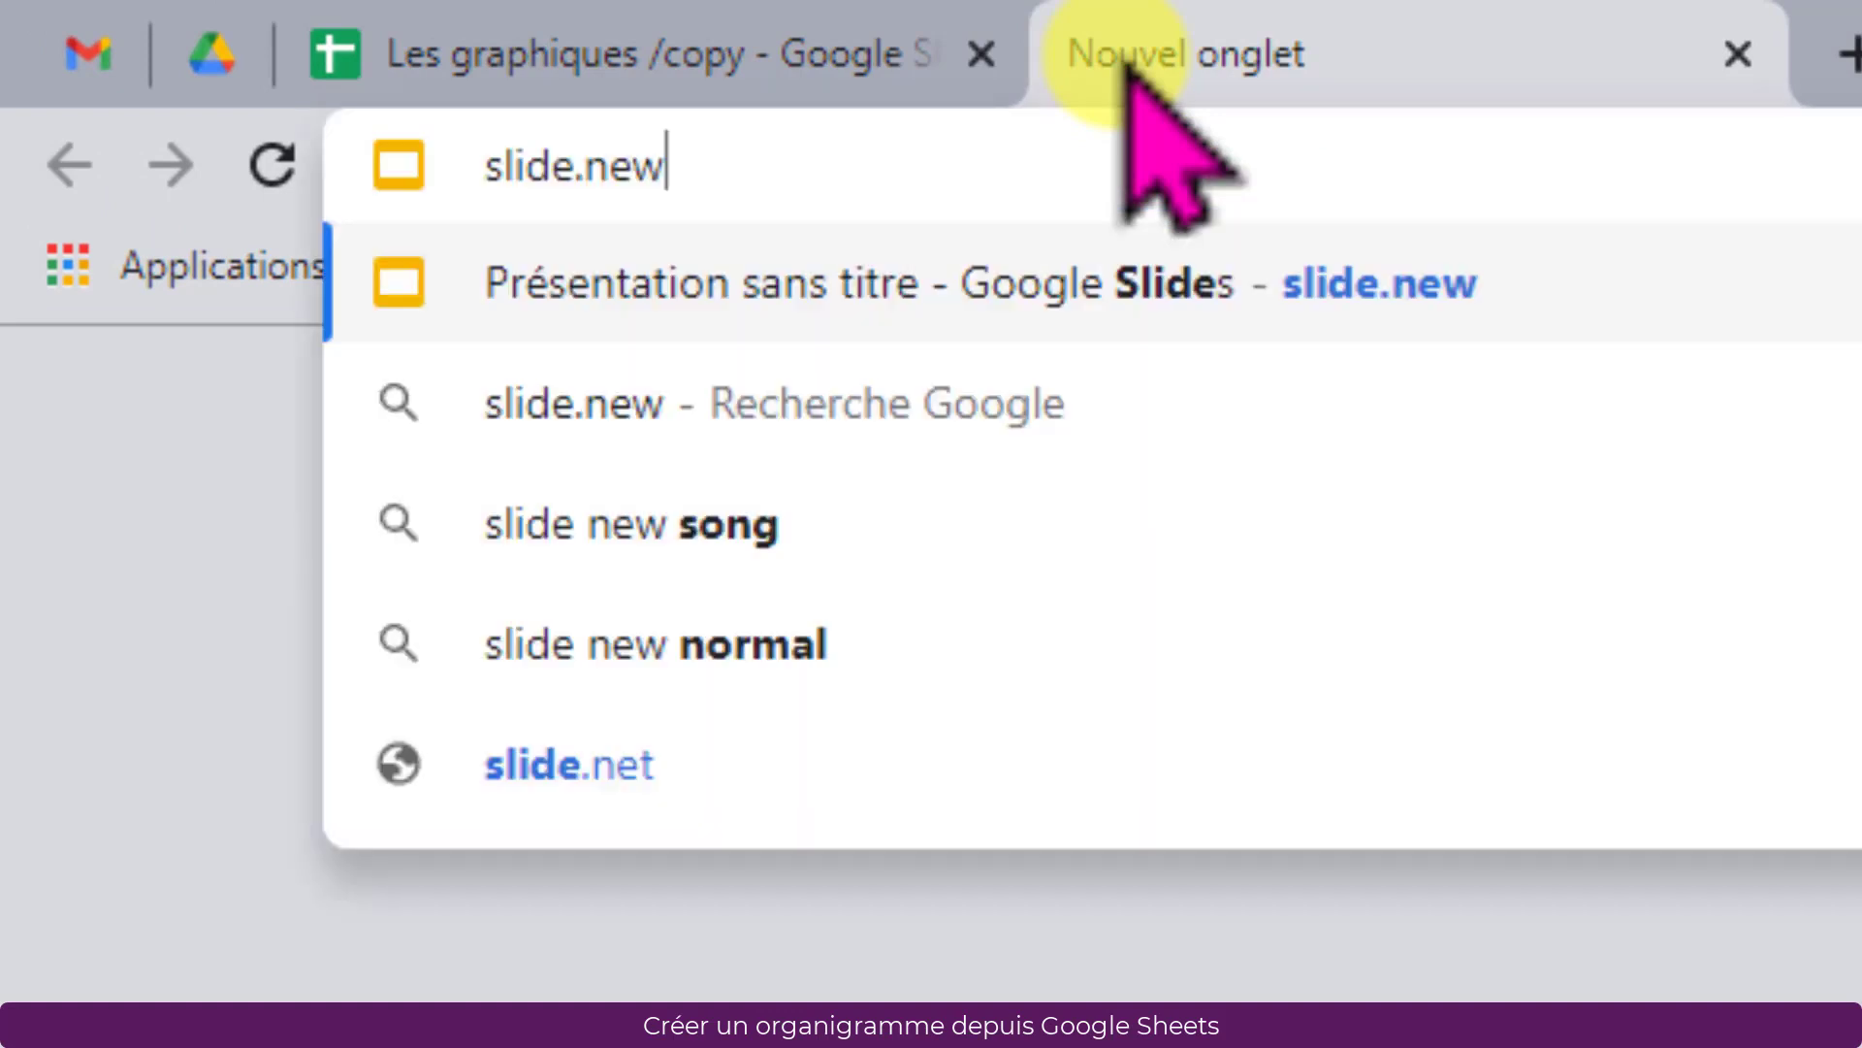
{"action": "key", "text": "Return"}
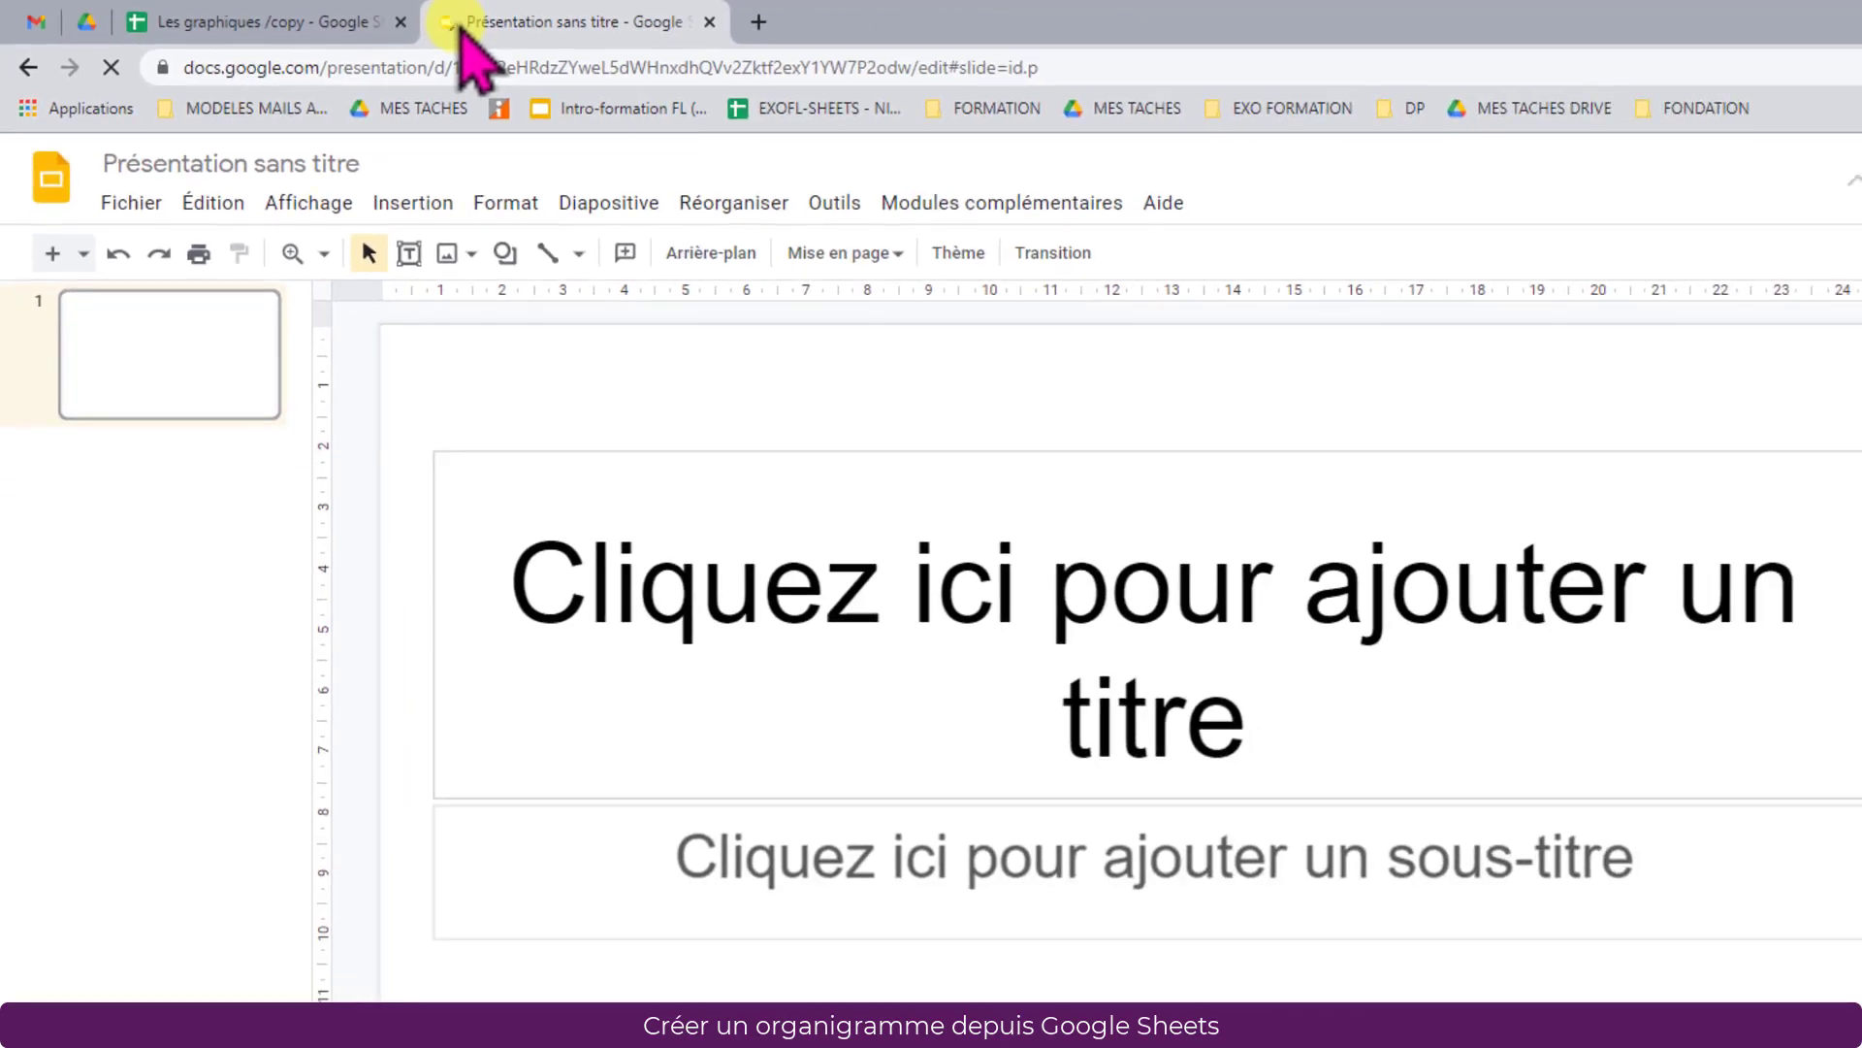
{"action": "left_click", "coordinate": [84, 254]}
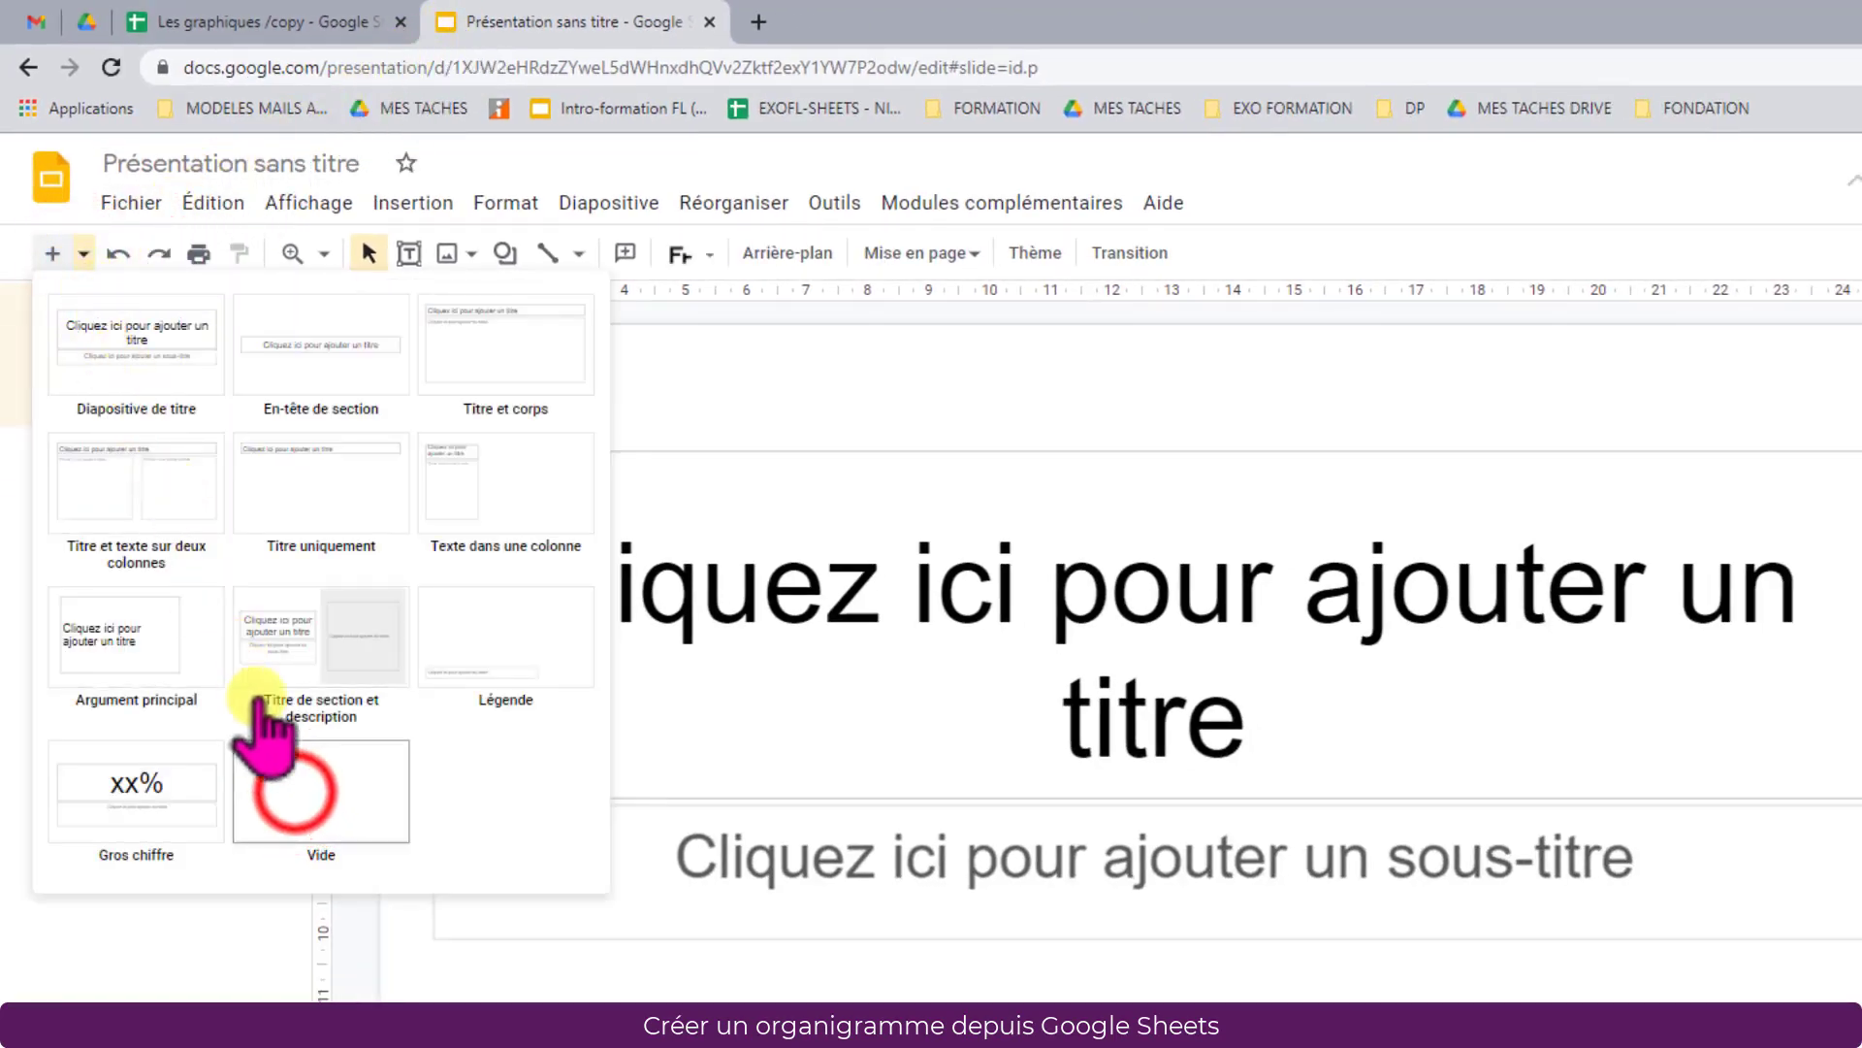
{"action": "left_click", "coordinate": [296, 805]}
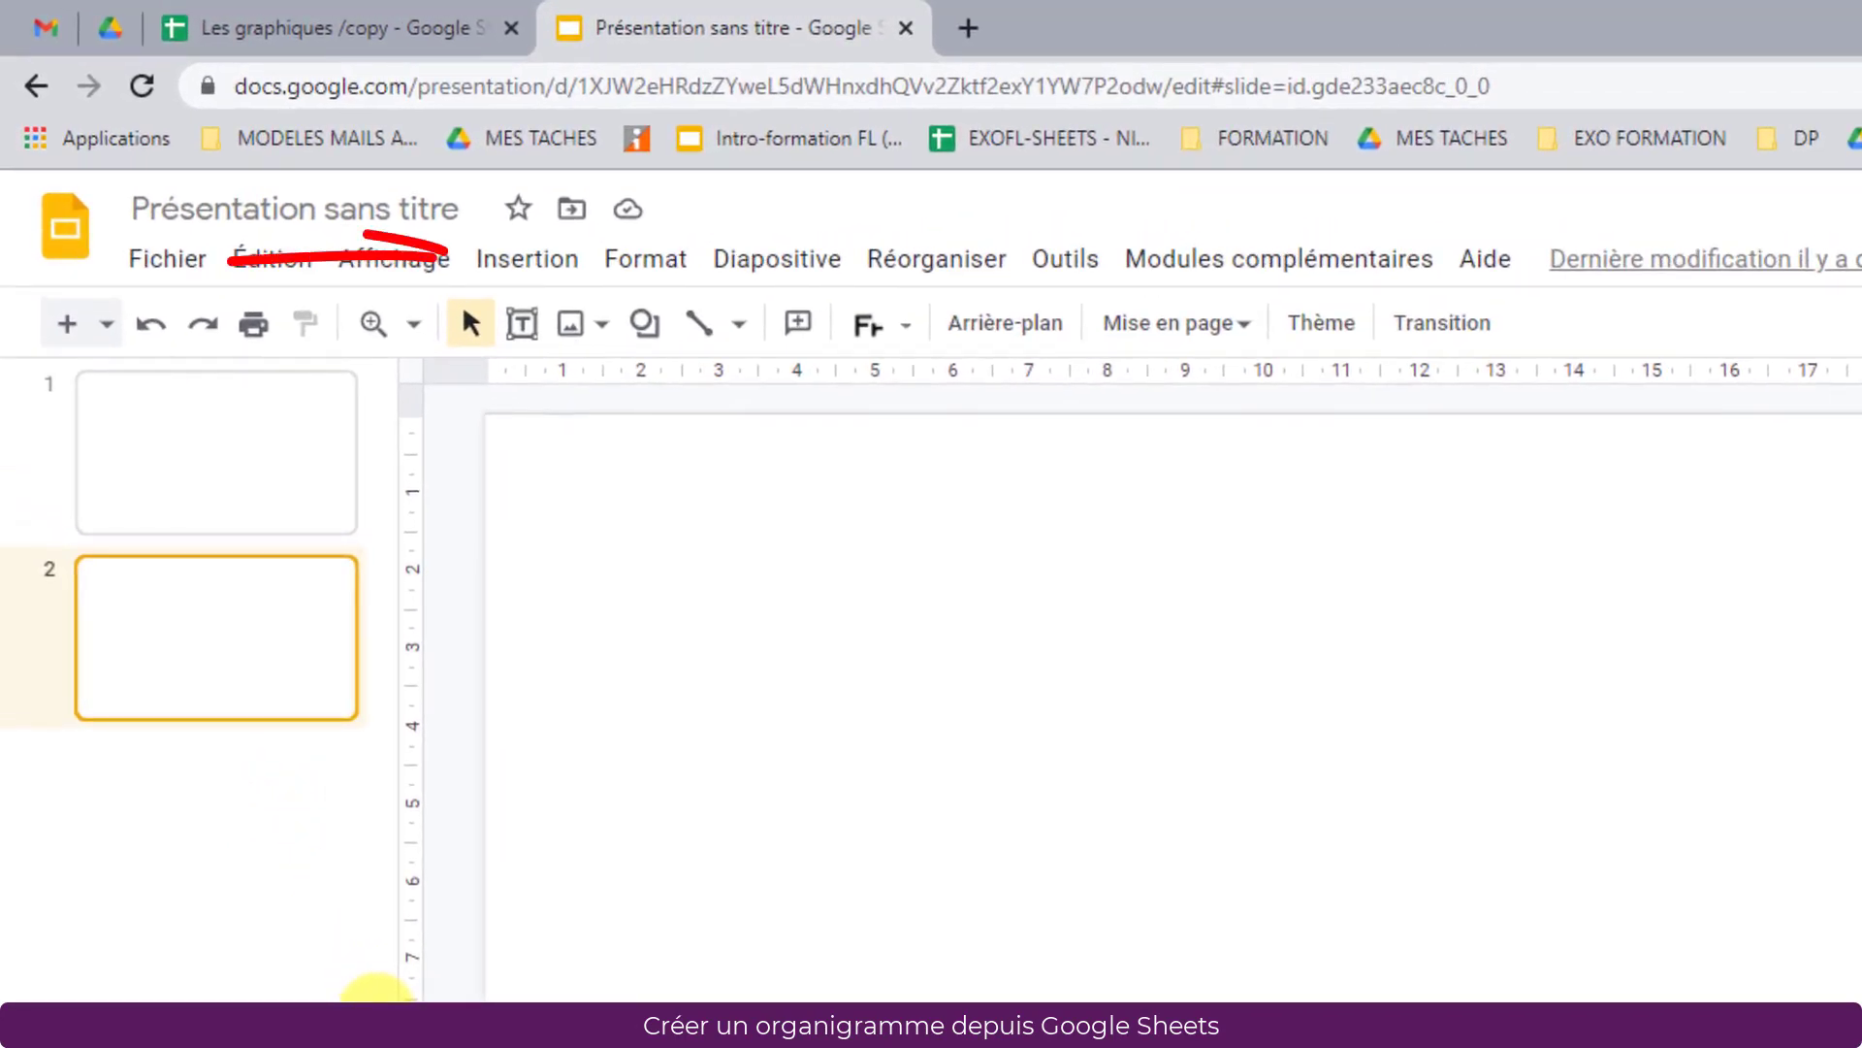
Import the organization chart from the spreadsheet Les graphiques /copy onto slide 2, linked to the spreadsheet
{"action": "left_click", "coordinate": [533, 259]}
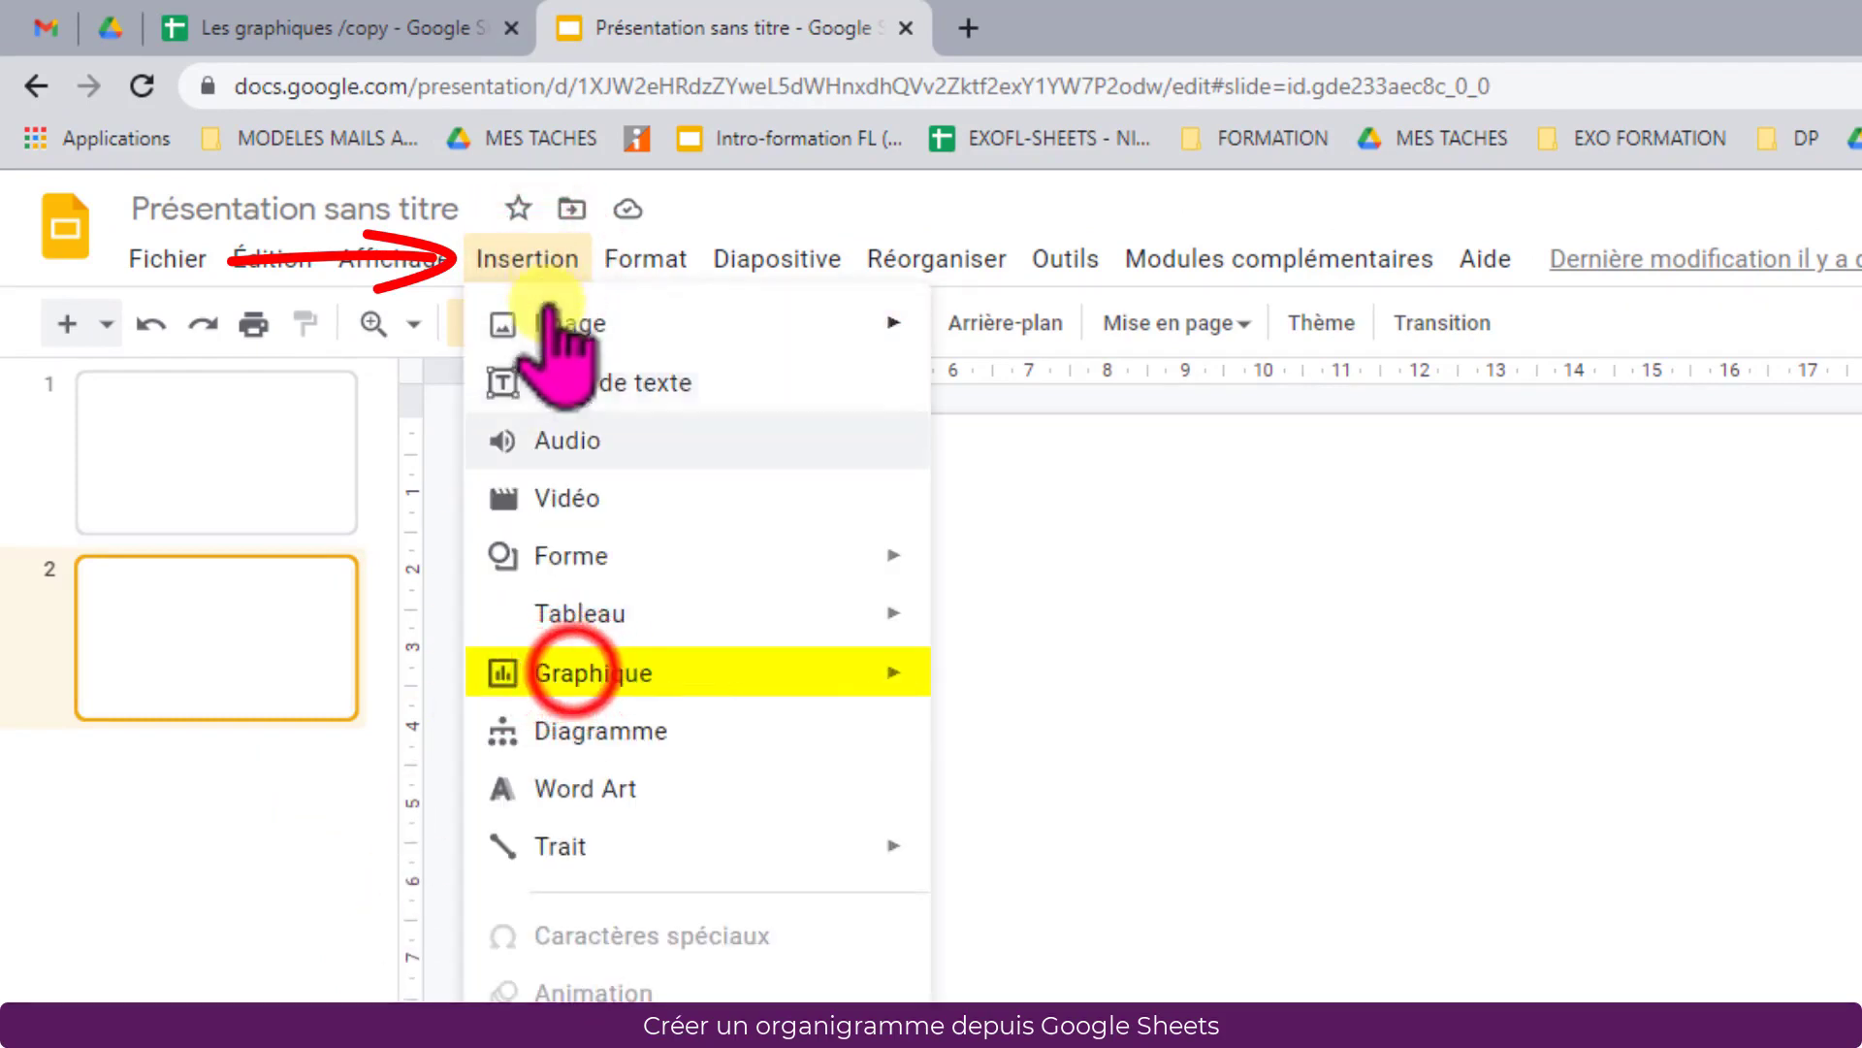
{"action": "mouse_move", "coordinate": [572, 677]}
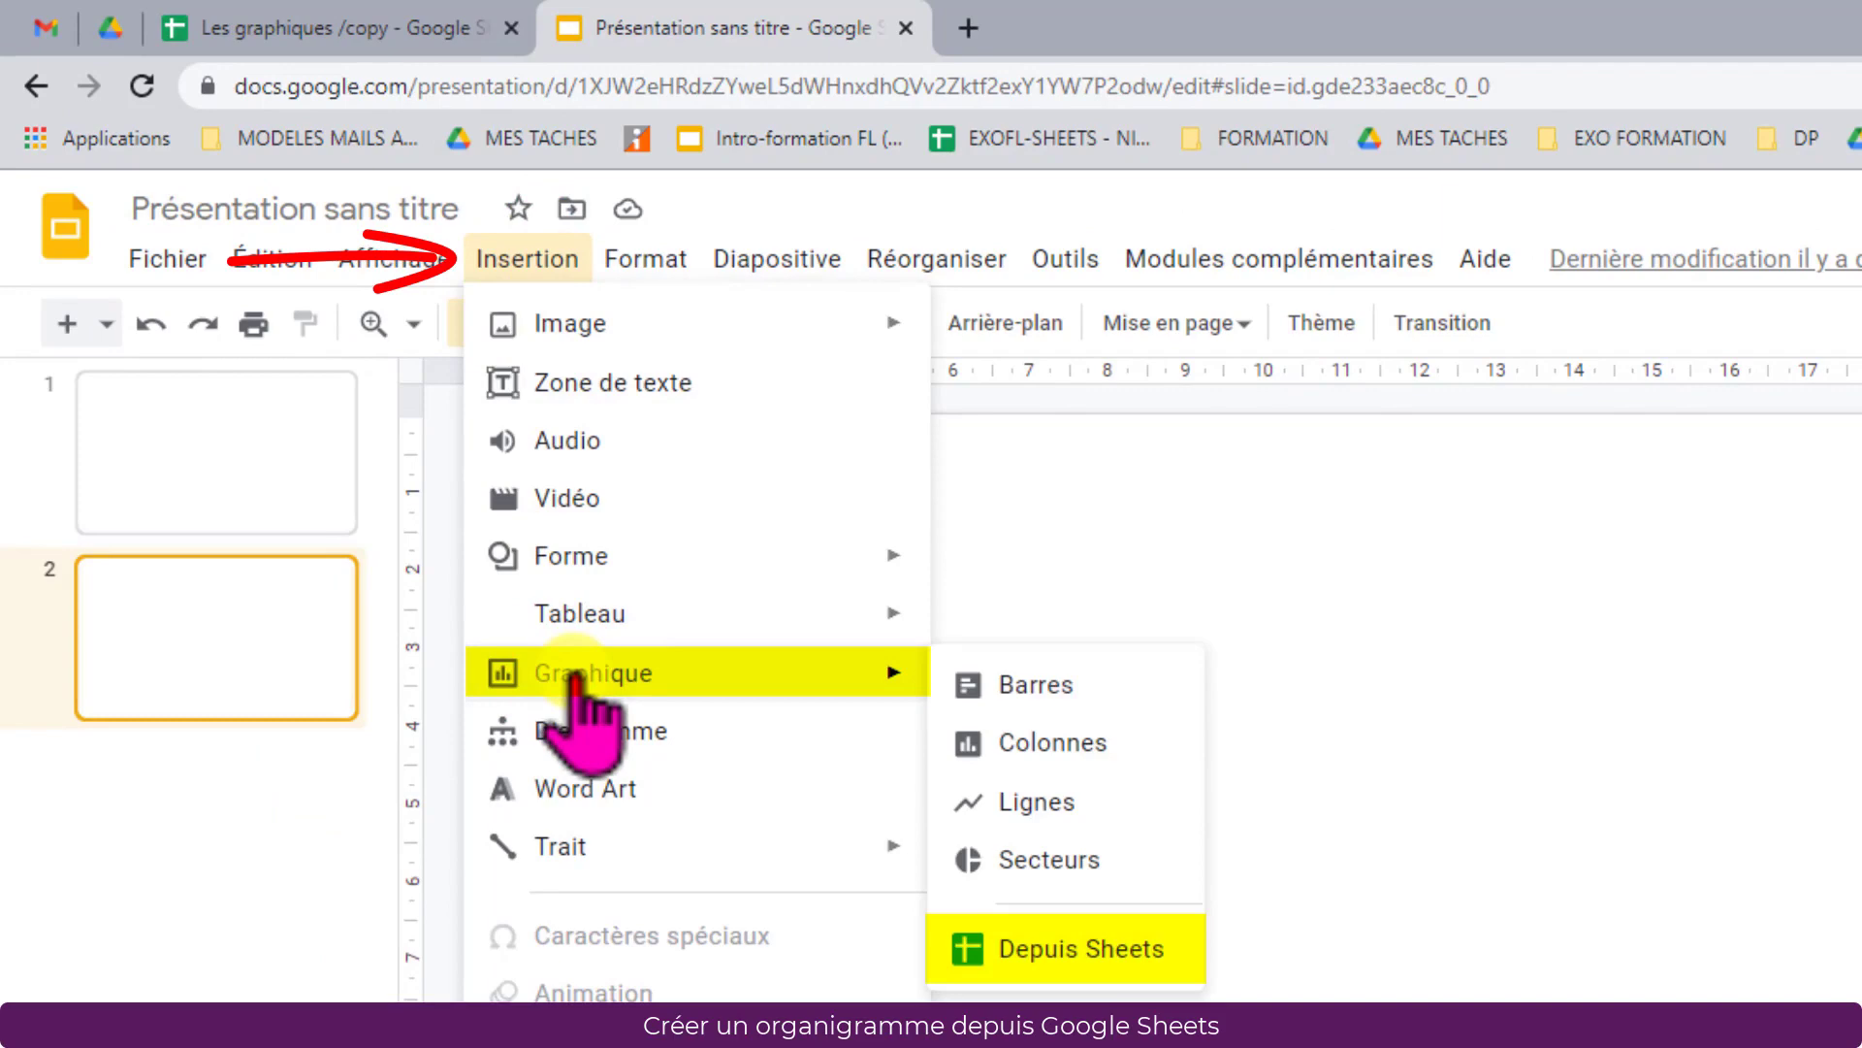
{"action": "left_click", "coordinate": [1171, 956]}
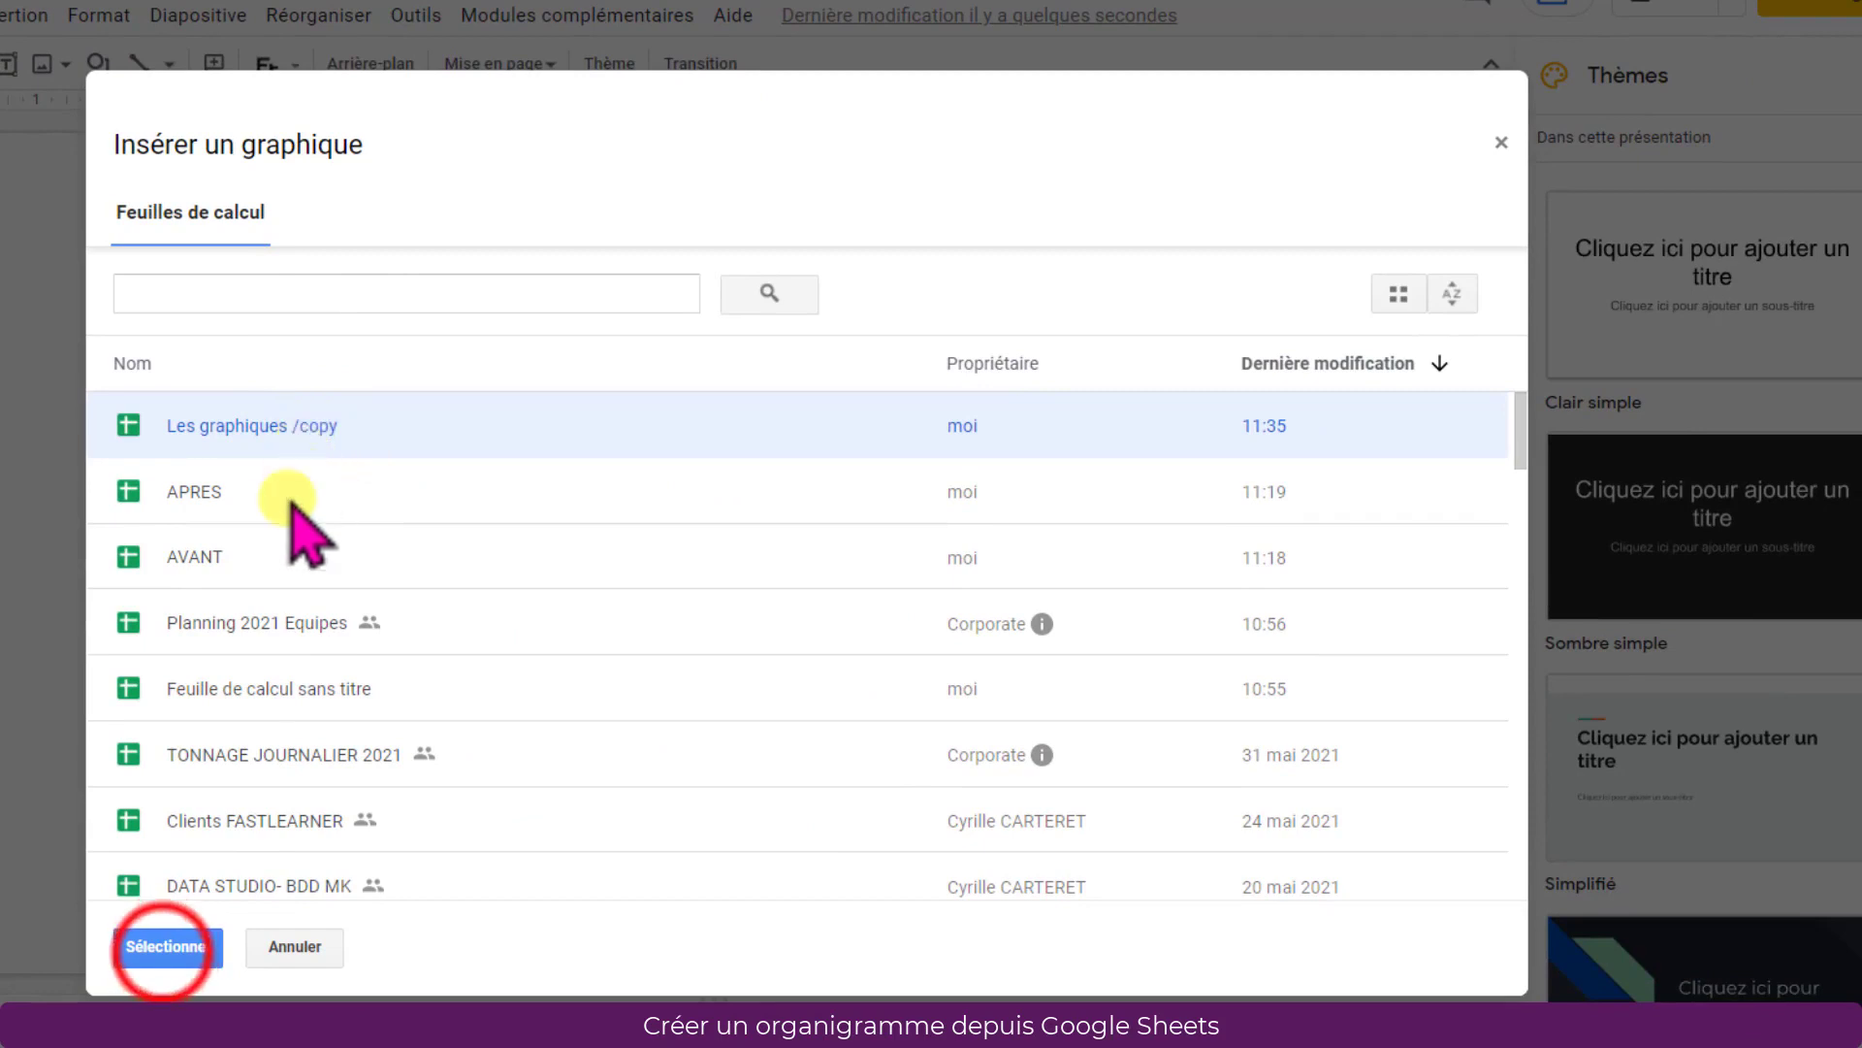
{"action": "left_click", "coordinate": [163, 946]}
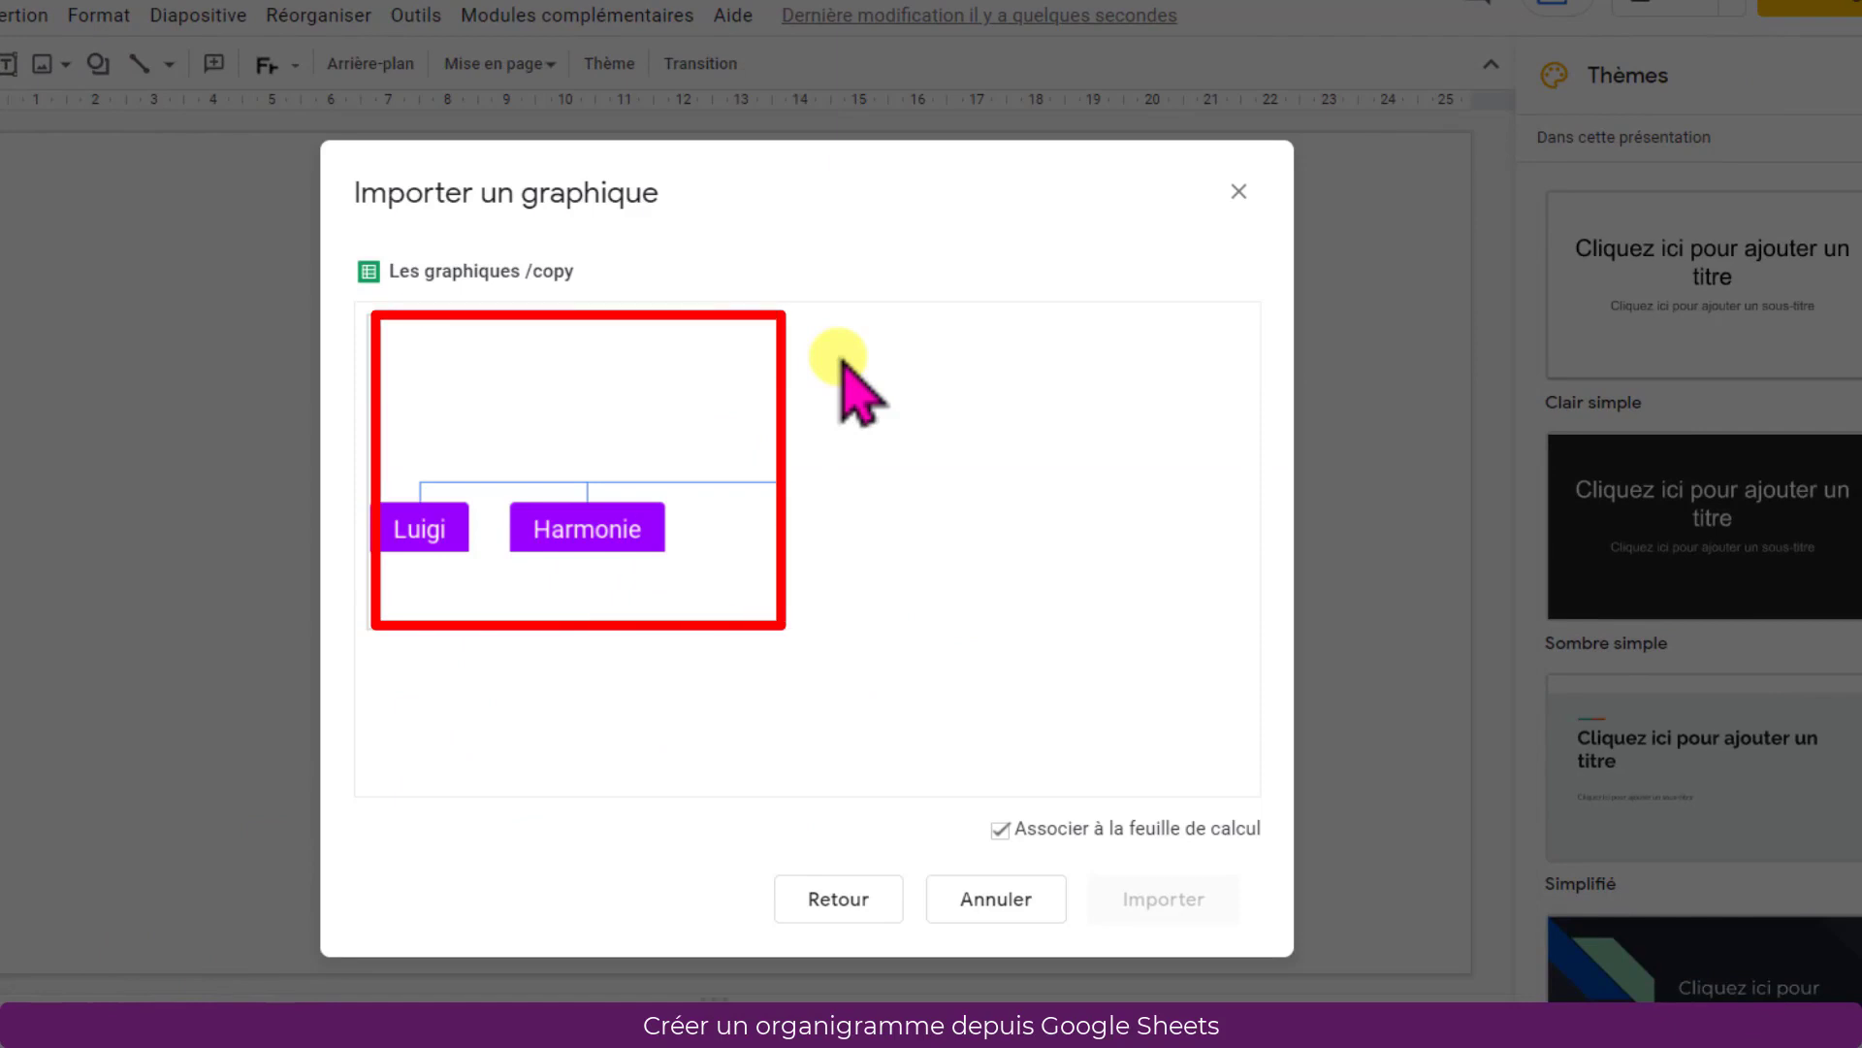
{"action": "left_click", "coordinate": [549, 368]}
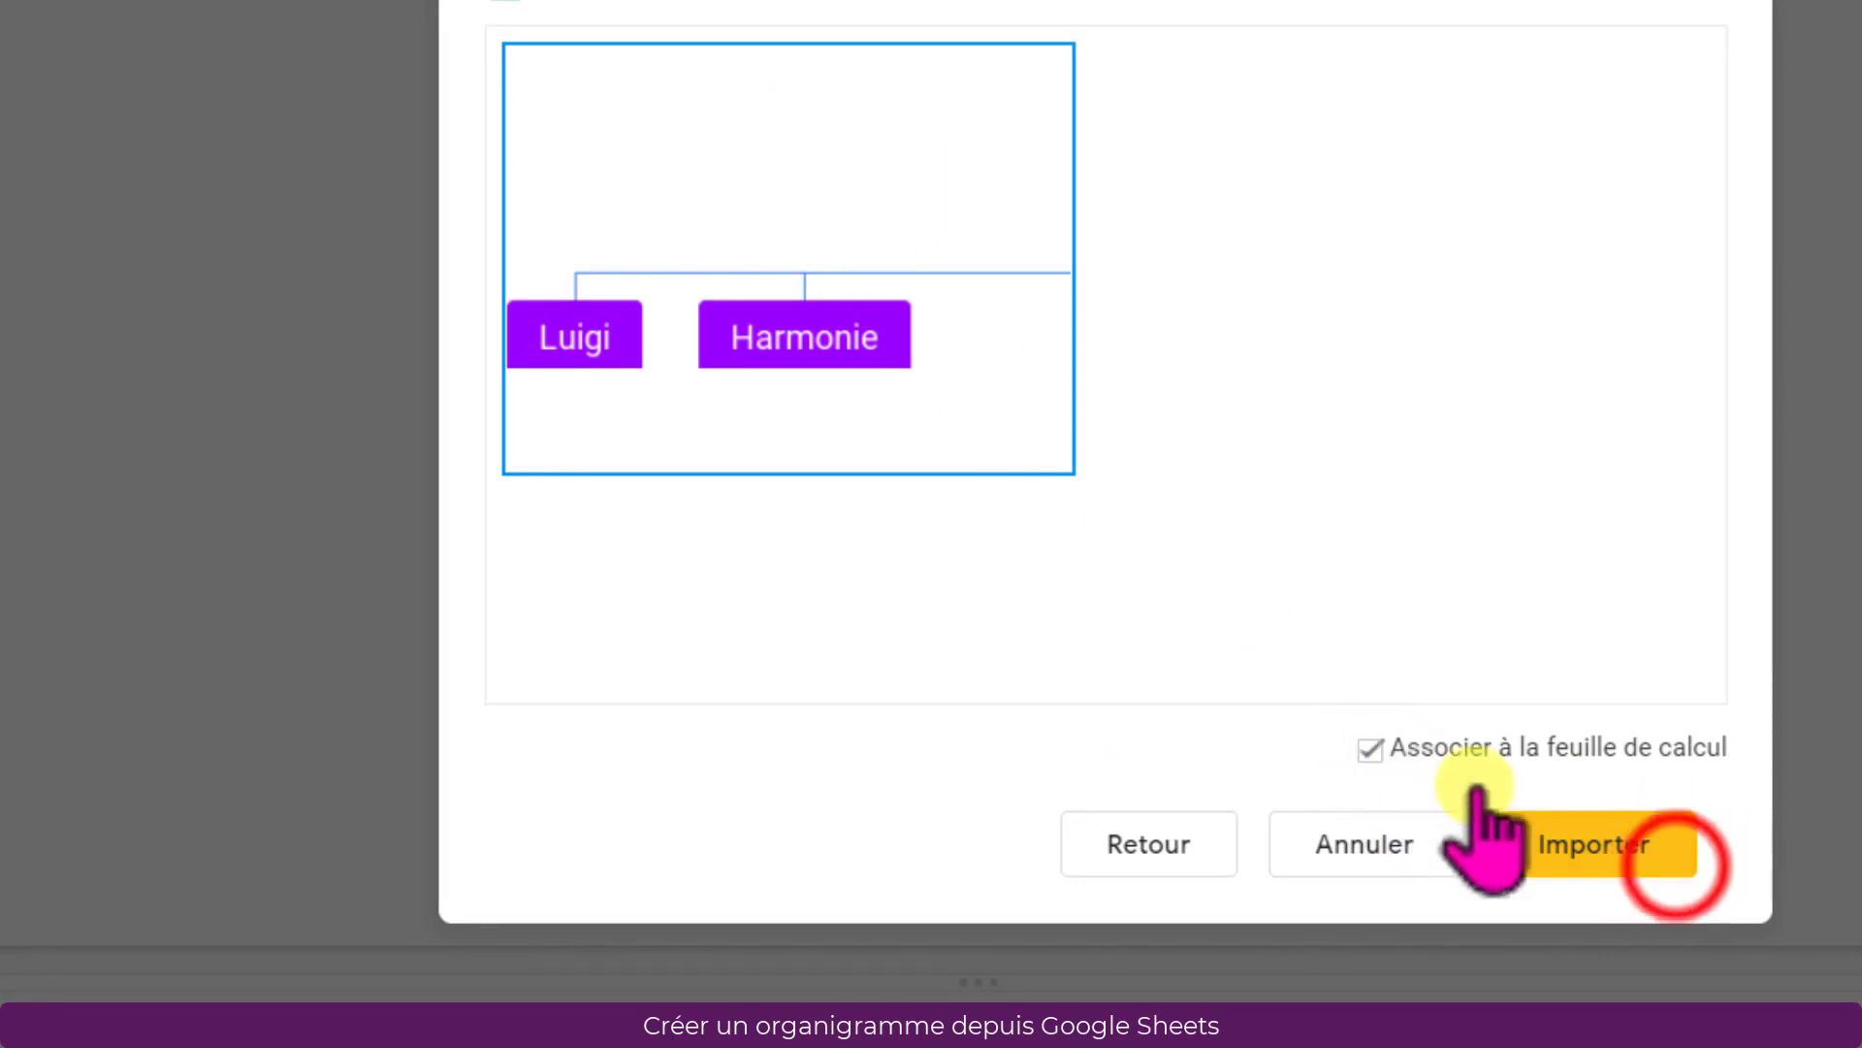
{"action": "left_click", "coordinate": [1668, 858]}
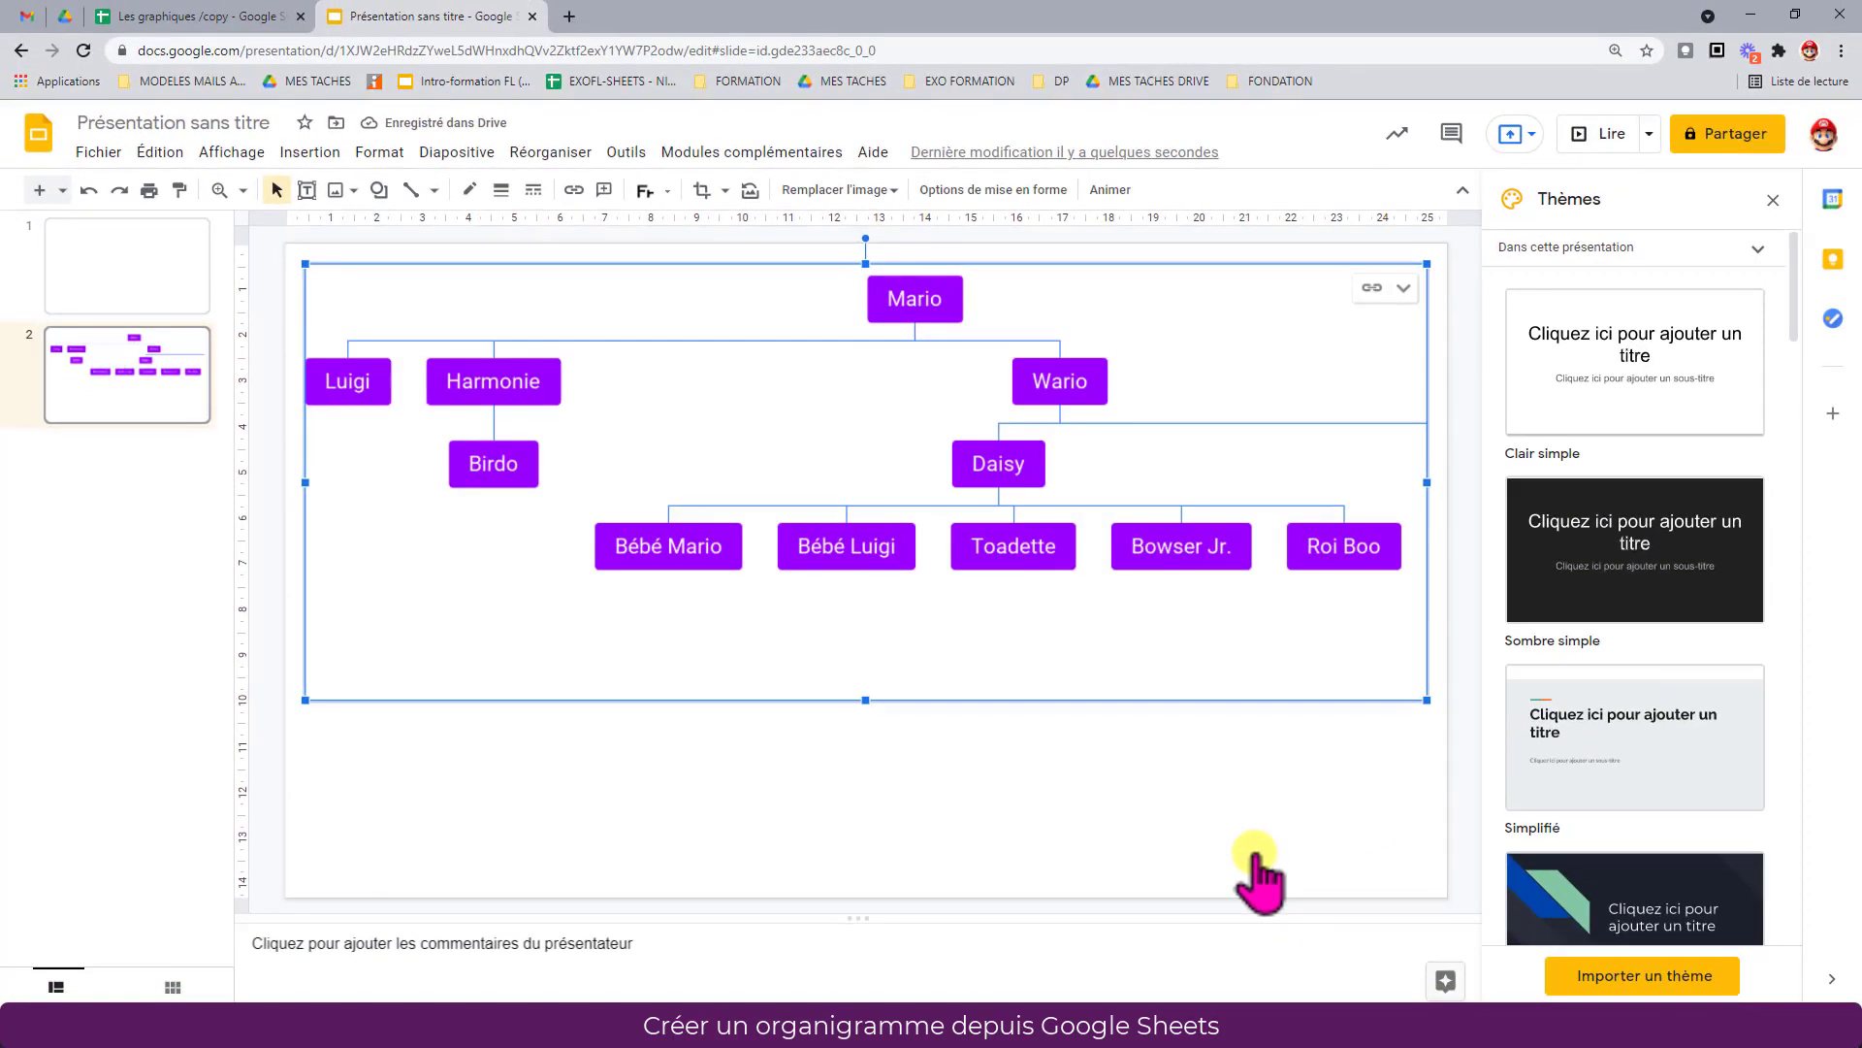